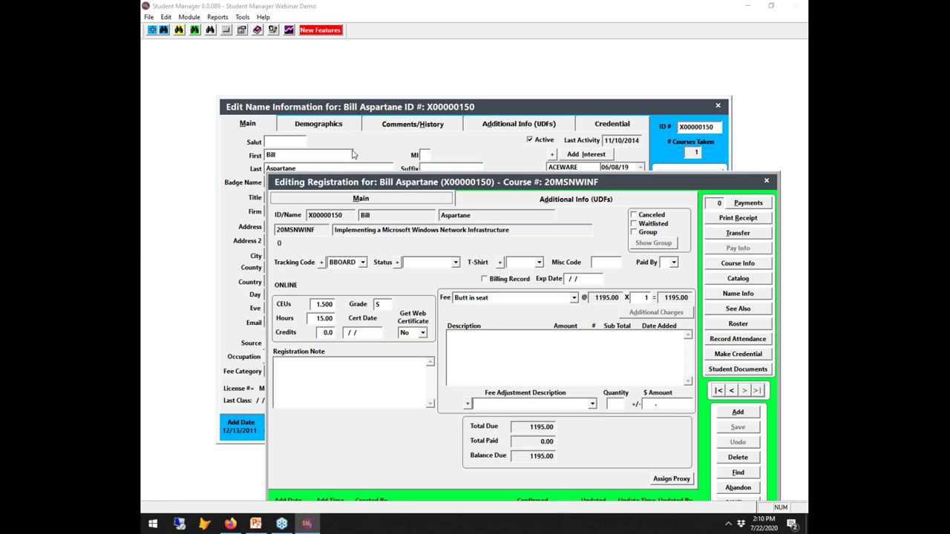
# Step: Consult the keyboard shortcuts reference and close it
pyautogui.click(264, 17)
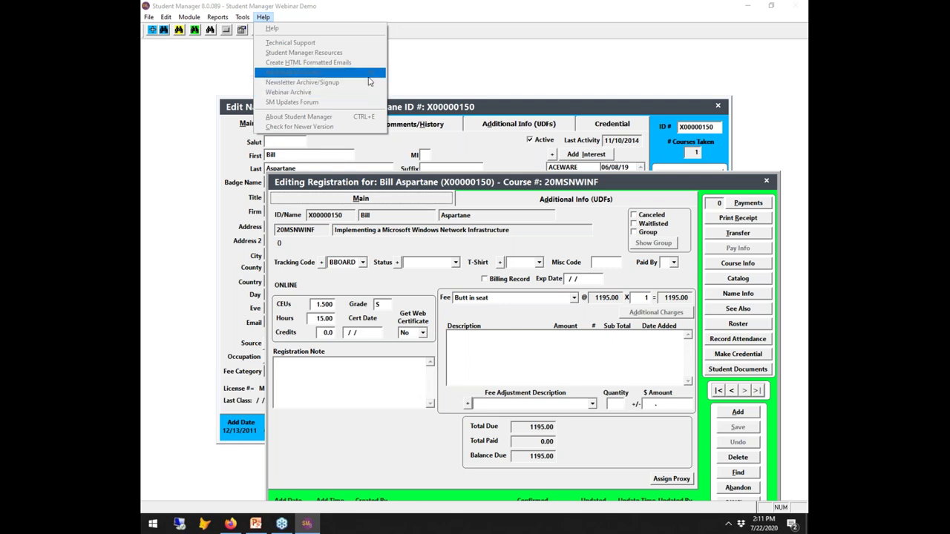
pyautogui.click(429, 80)
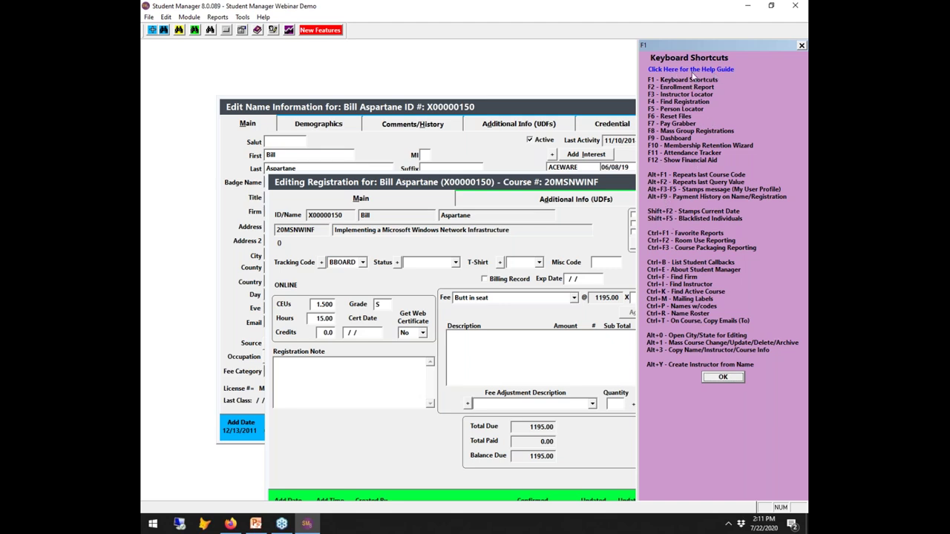
pyautogui.click(802, 45)
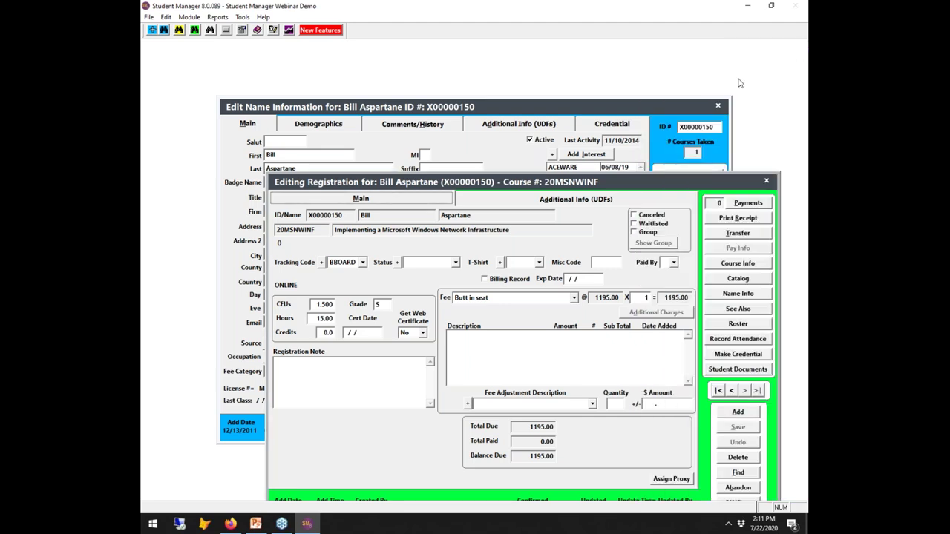
# Step: Search the Person Locator for names matching a first name or a firm name containing ACEWARE, then dismiss the results list
pyautogui.press('F5')
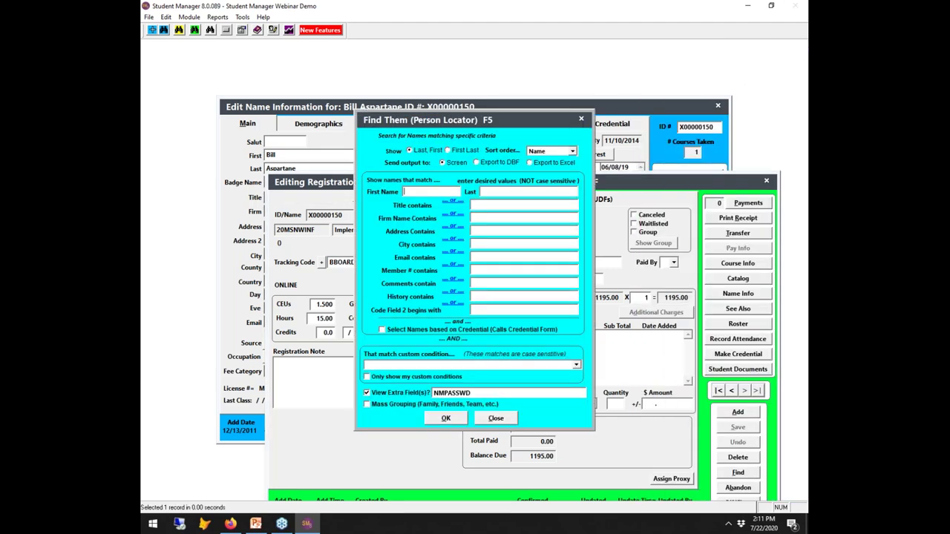
pyautogui.click(437, 190)
pyautogui.write('CHARLES')
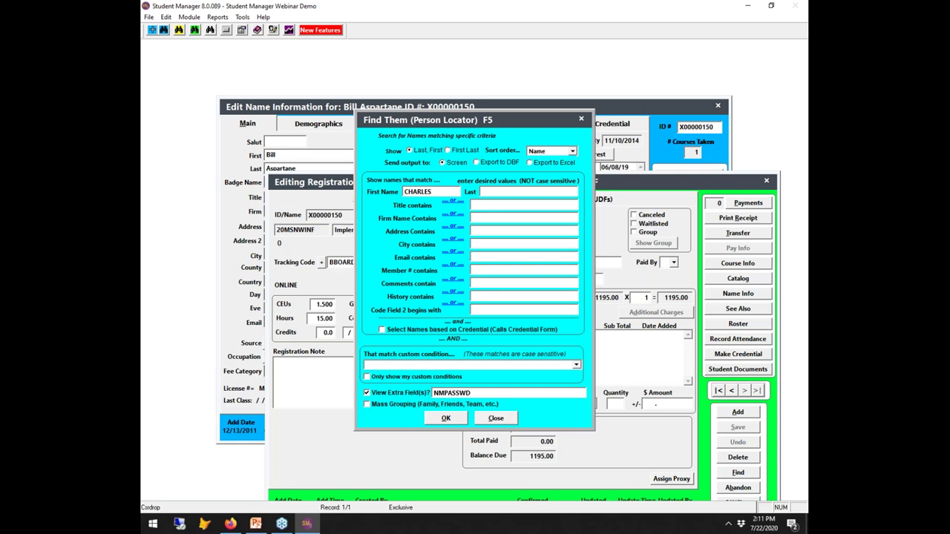
pyautogui.click(484, 216)
pyautogui.write('SV')
pyautogui.press('BackSpace')
pyautogui.press('BackSpace')
pyautogui.write('ACEWARE')
pyautogui.click(450, 420)
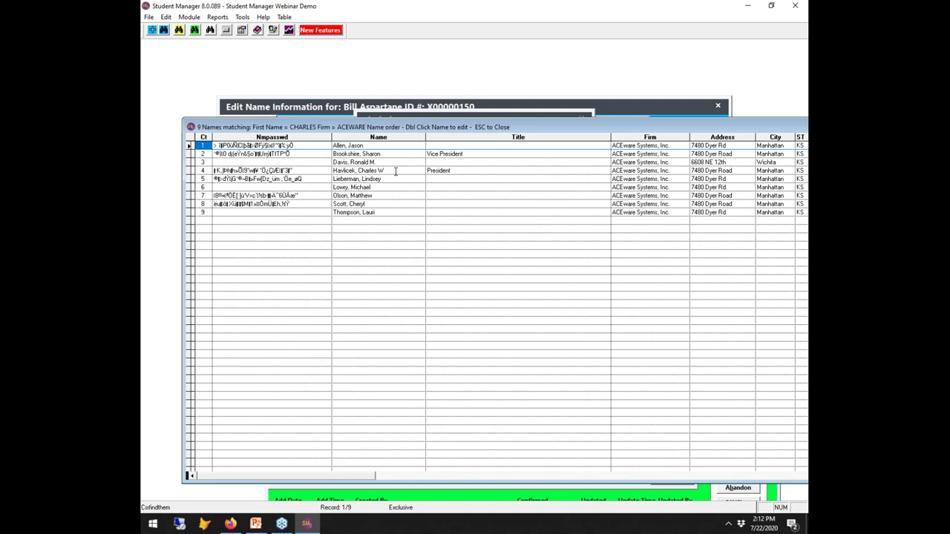
pyautogui.press('Escape')
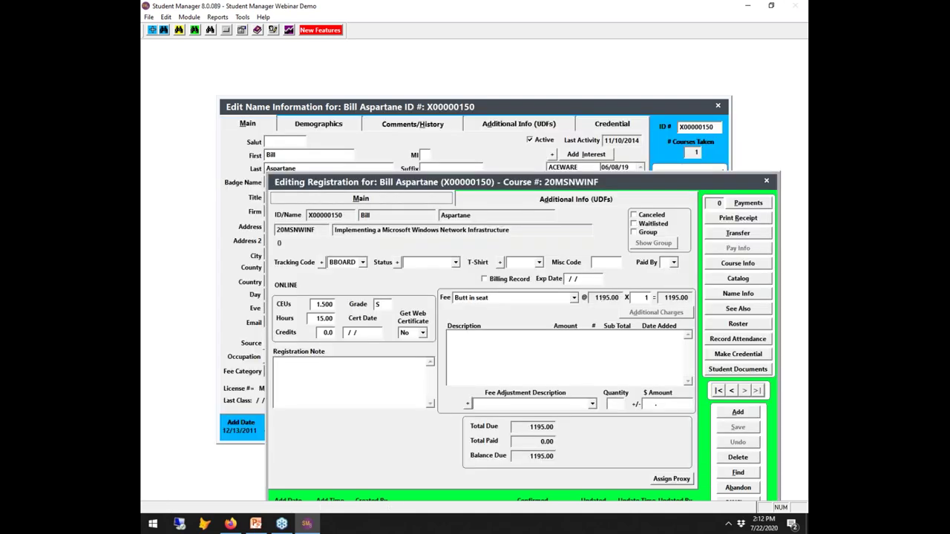
# Step: Search the Person Locator for a first name combined by "and" with firm name ACEWARE, with the NMPASSWD extra field cleared
pyautogui.press('F5')
pyautogui.write('CHARELES')
pyautogui.press('Tab')
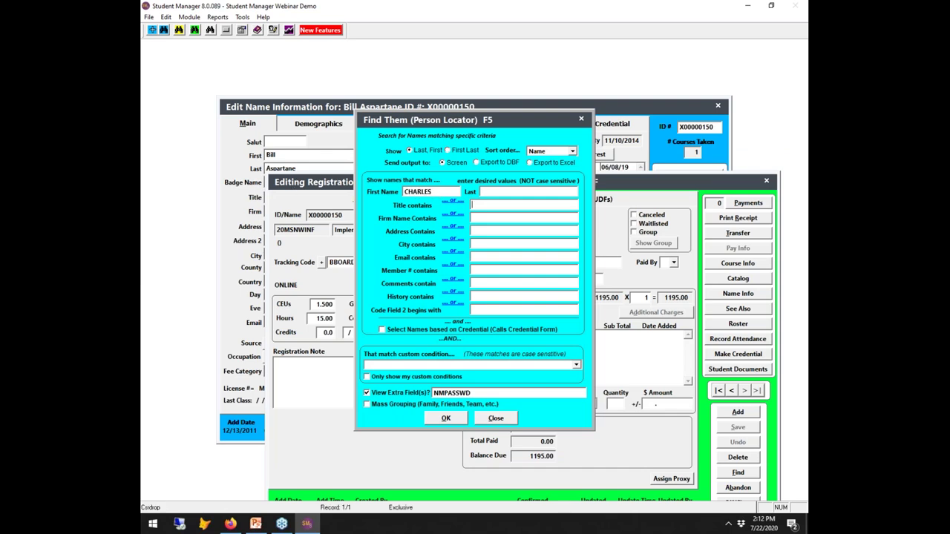
pyautogui.write('ACEWARE')
pyautogui.click(454, 214)
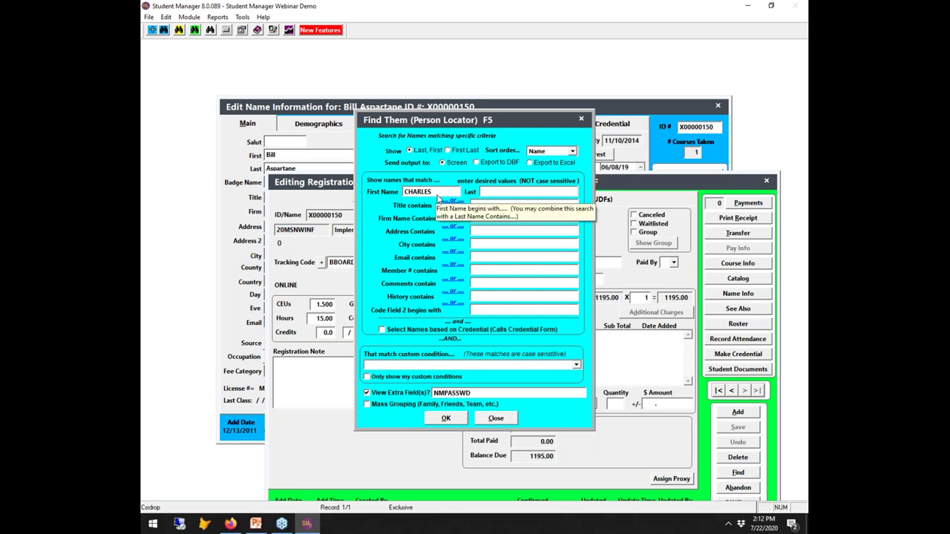
pyautogui.click(457, 214)
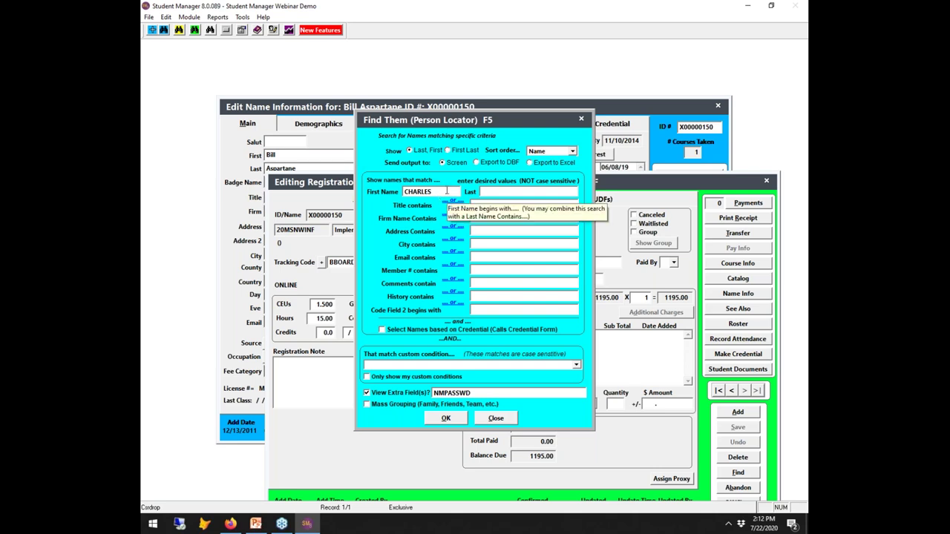
pyautogui.click(455, 215)
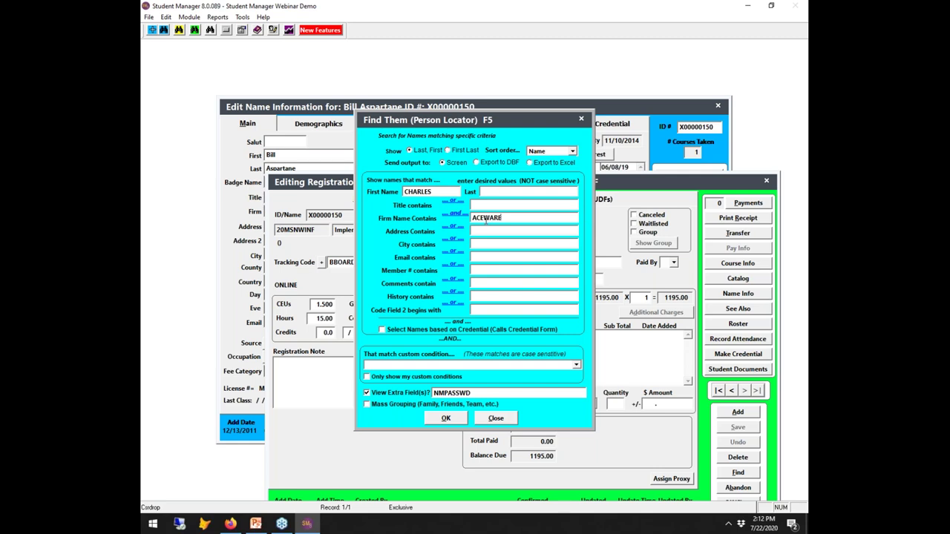
pyautogui.moveTo(476, 394); pyautogui.dragTo(276, 358)
pyautogui.press('Delete')
pyautogui.click(446, 418)
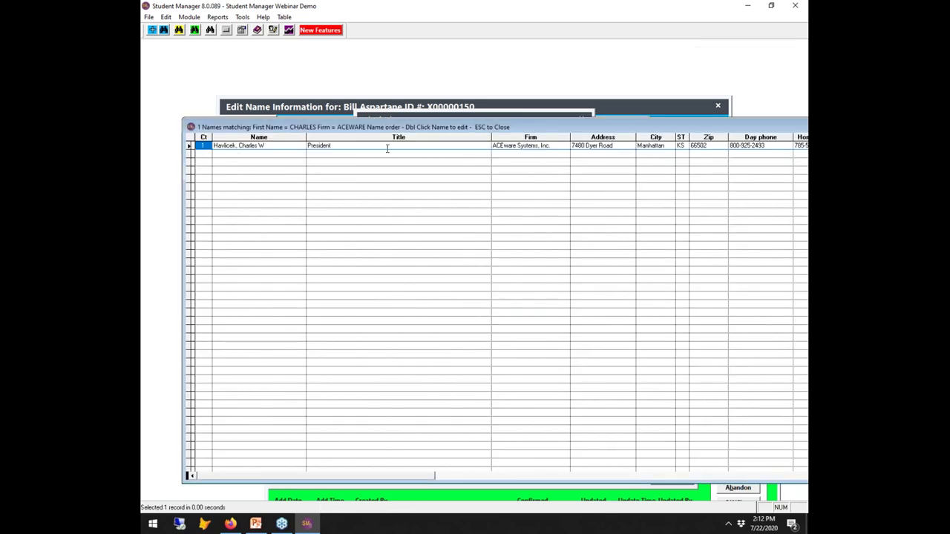
# Step: Open the matching person's name record, dismiss the special needs notice, then abandon the record and close the results
pyautogui.doubleClick(286, 146)
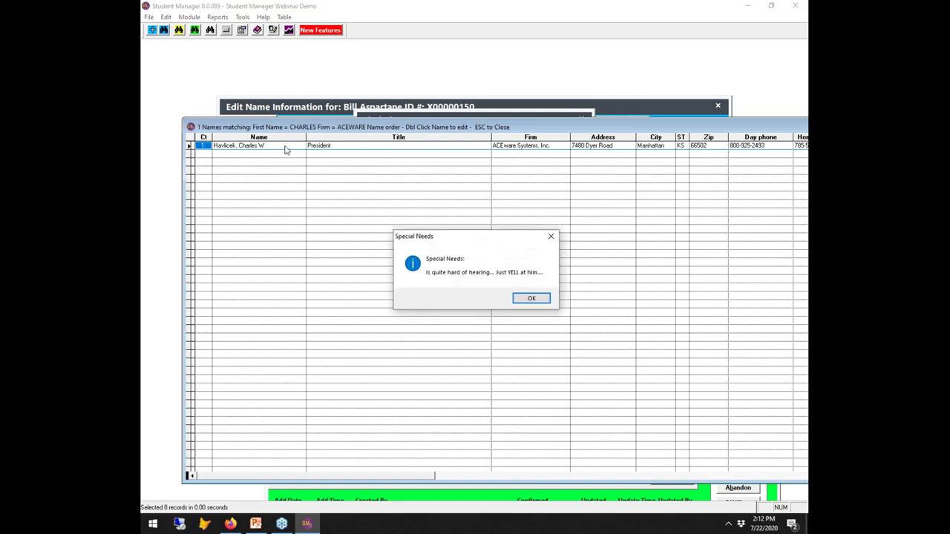
pyautogui.click(546, 300)
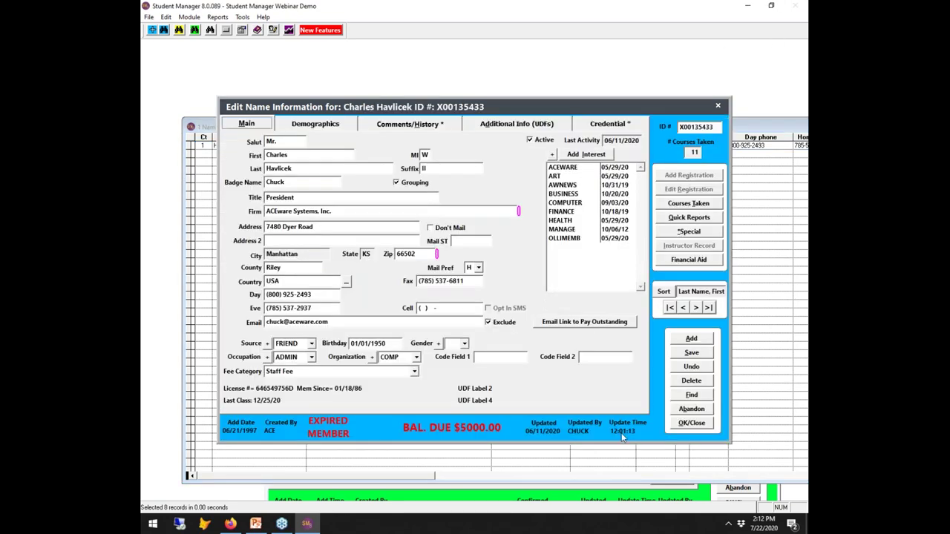
pyautogui.click(688, 411)
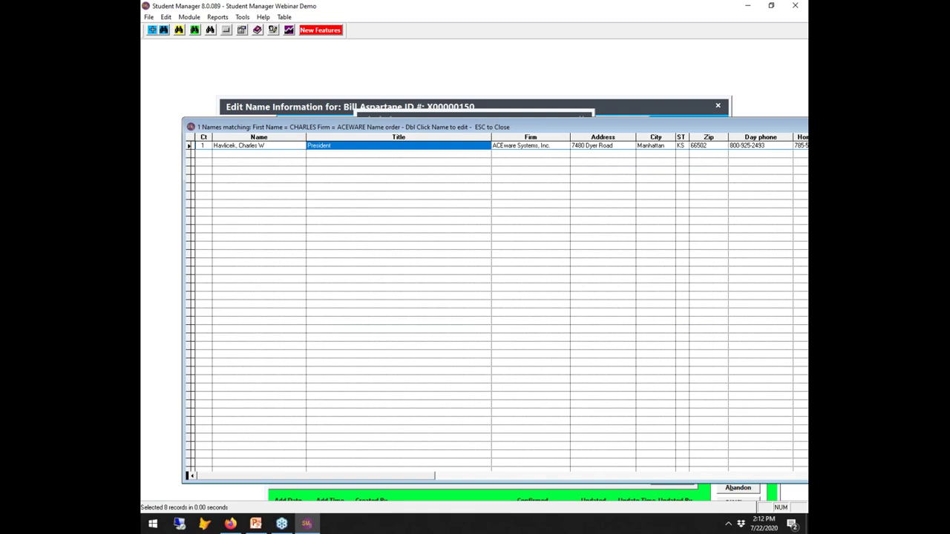
pyautogui.press('Escape')
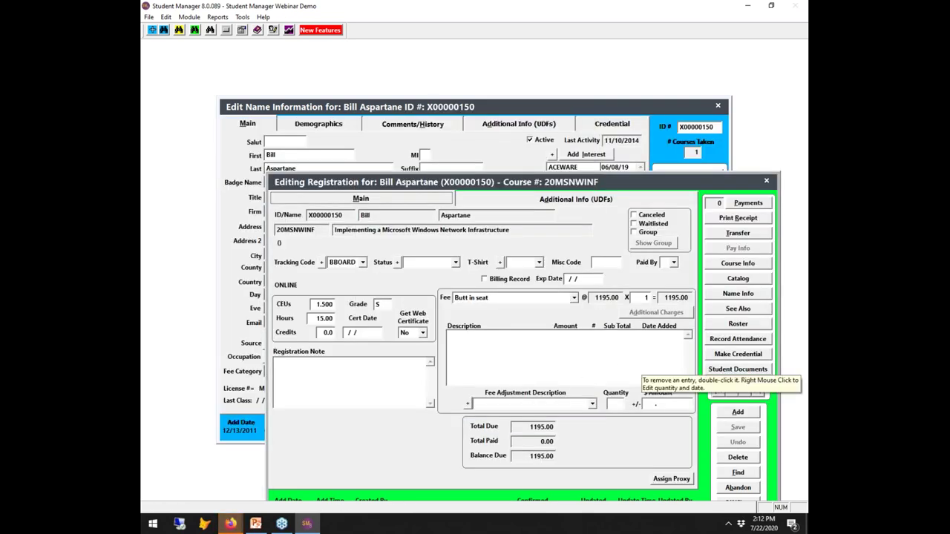
# Step: Search the Person Locator with the saved custom condition nmupdate > date()-5
pyautogui.press('F5')
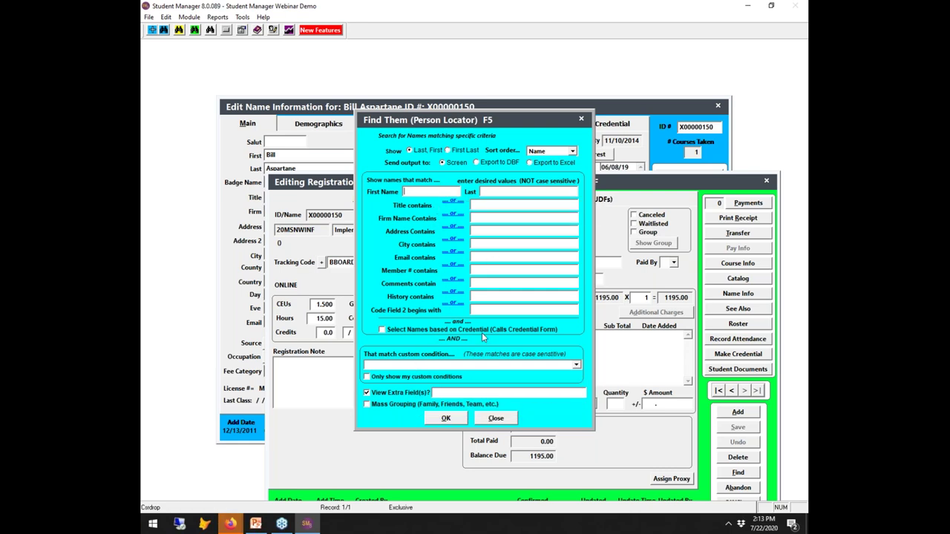
pyautogui.moveTo(486, 364)
pyautogui.moveTo(576, 364)
pyautogui.click(475, 364)
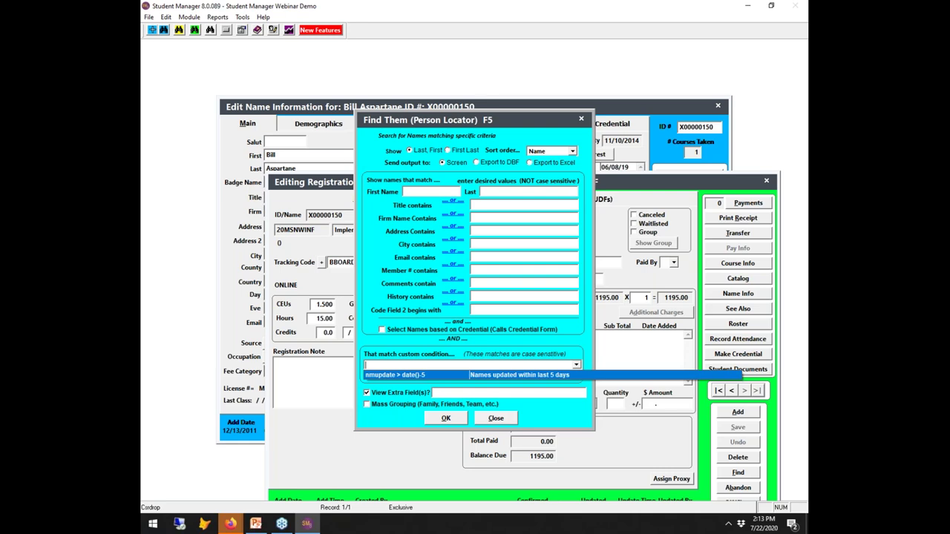
pyautogui.click(436, 377)
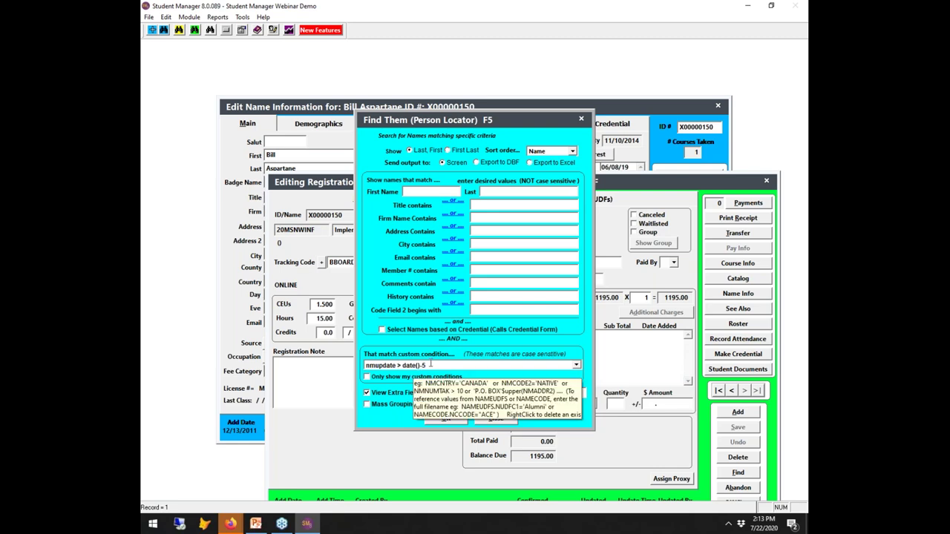
pyautogui.click(431, 364)
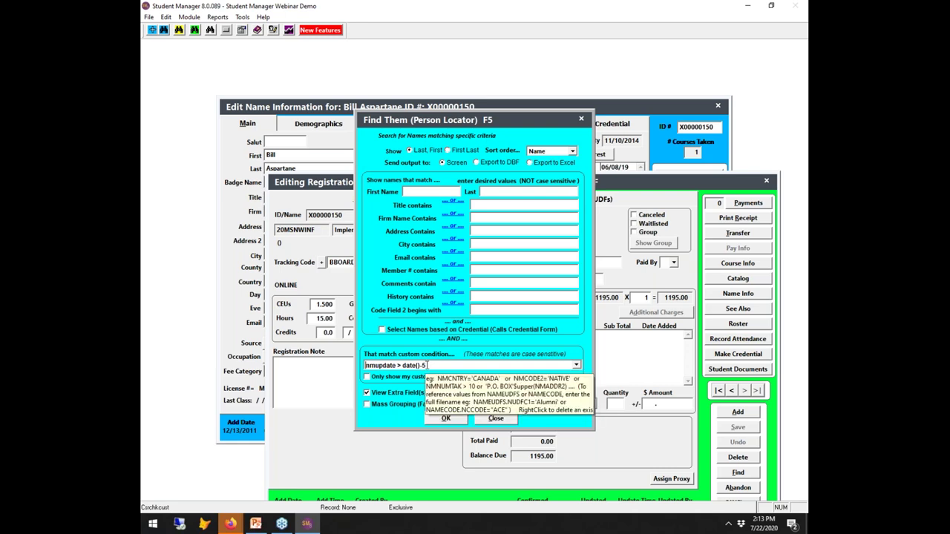
pyautogui.press('Left')
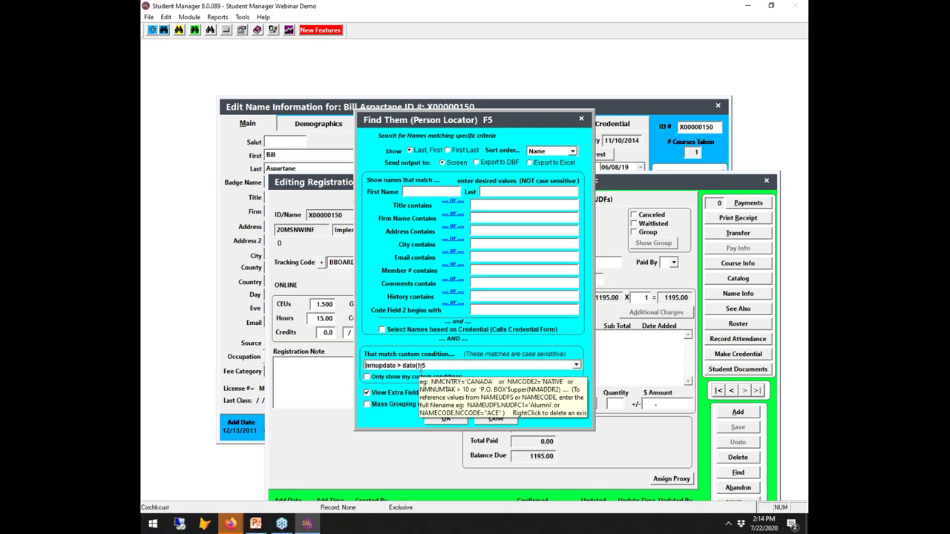
pyautogui.click(454, 418)
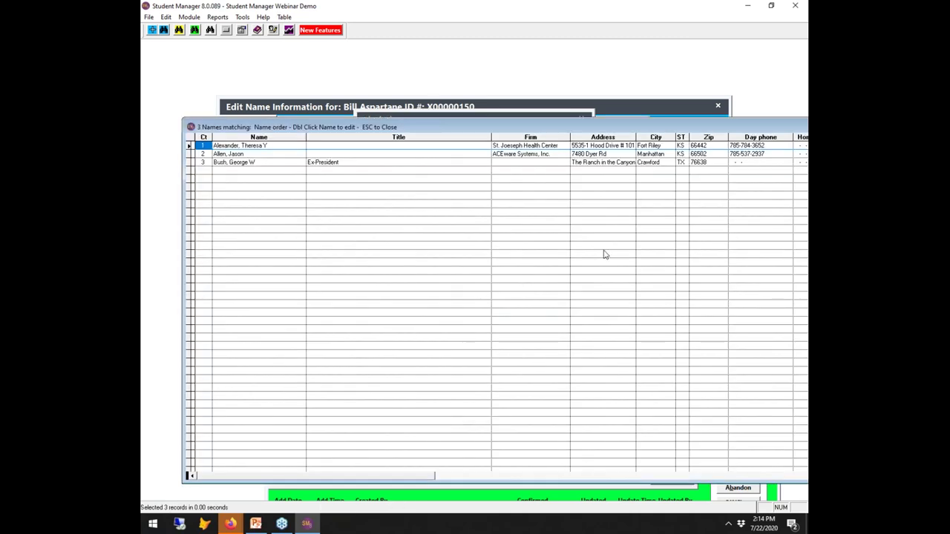
# Step: Examine the remaining columns of the results list through the add date, then close the list
pyautogui.moveTo(607, 130); pyautogui.dragTo(423, 110)
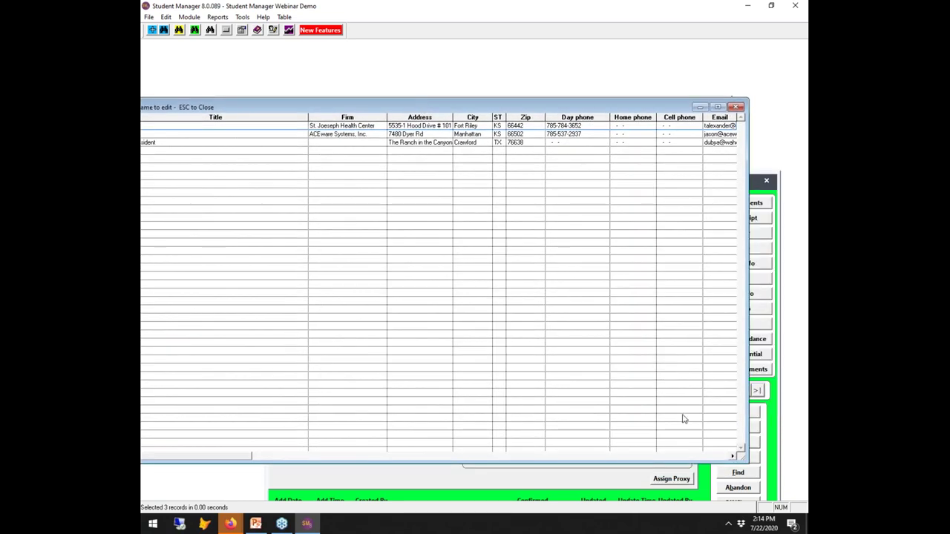
pyautogui.click(733, 456)
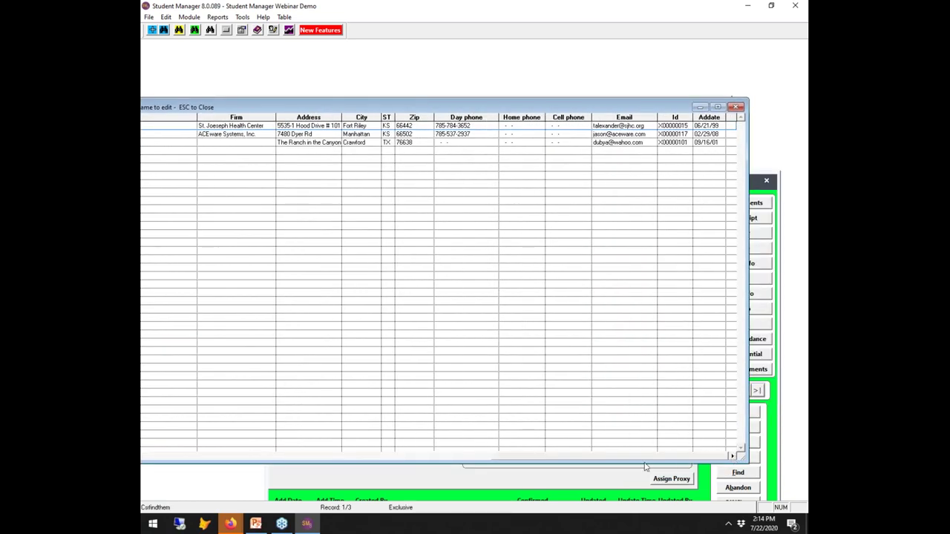
pyautogui.click(177, 460)
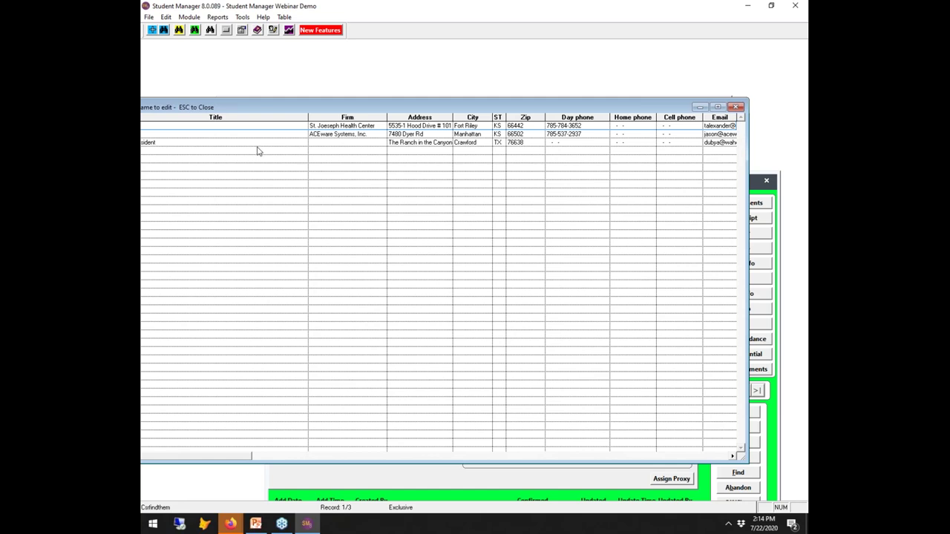
pyautogui.moveTo(267, 113); pyautogui.dragTo(454, 113)
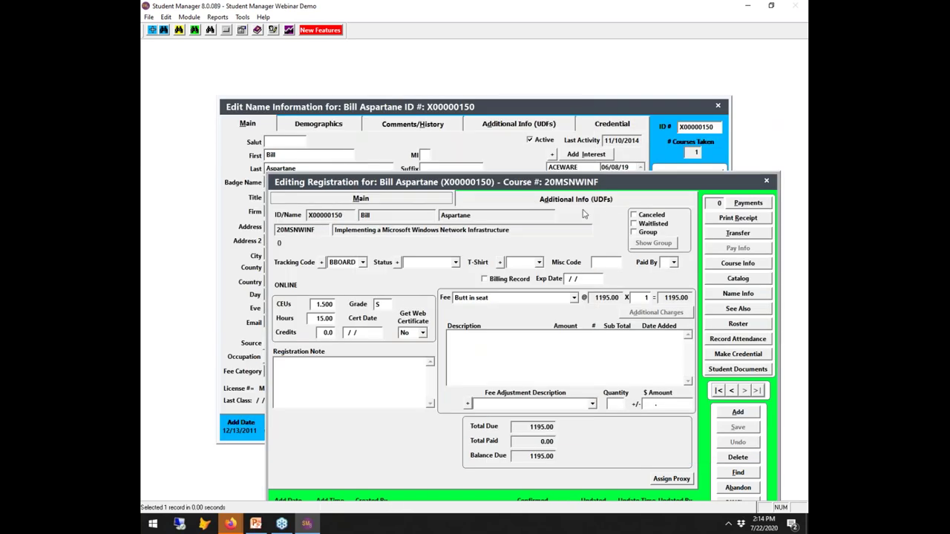
# Step: Run the Person Locator search with custom condition nmupdate > date()-5 and NMUPDATE as the extra field
pyautogui.press('F5')
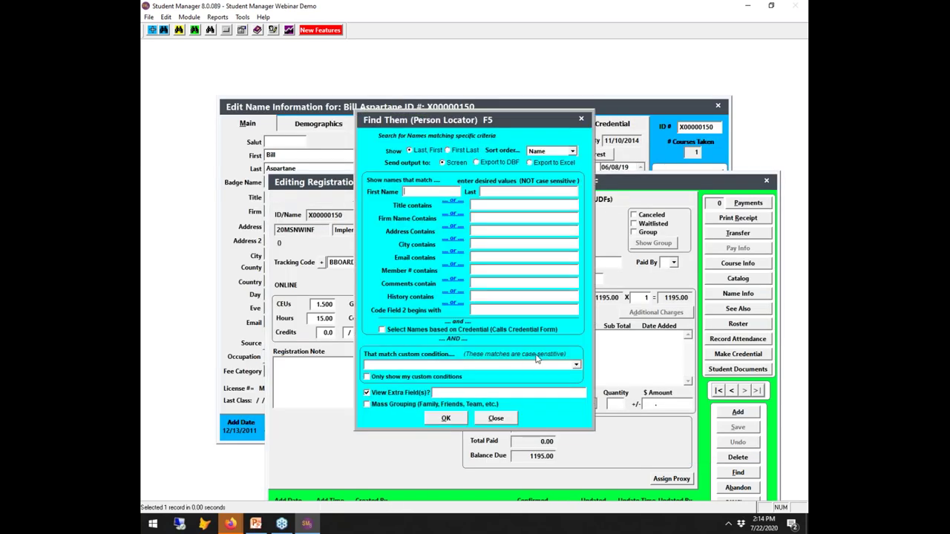
pyautogui.click(576, 365)
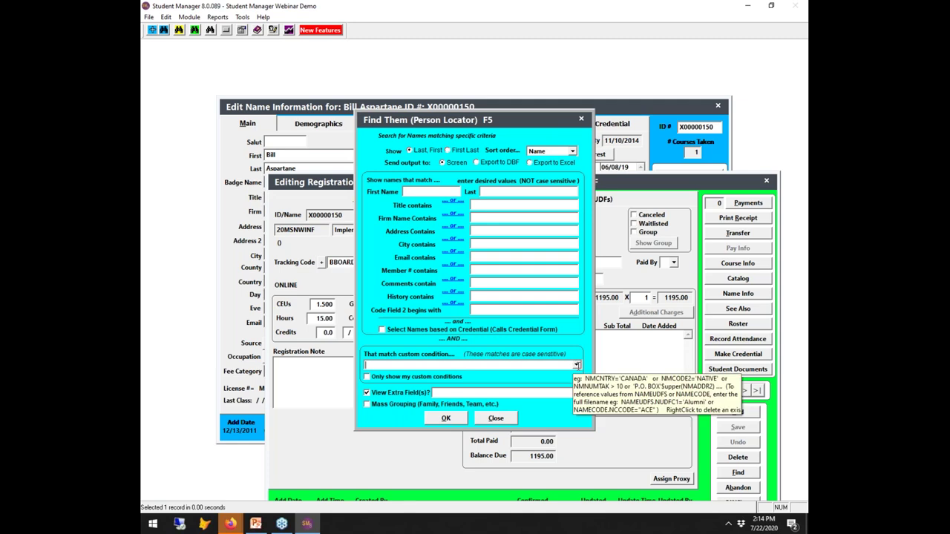
pyautogui.click(425, 379)
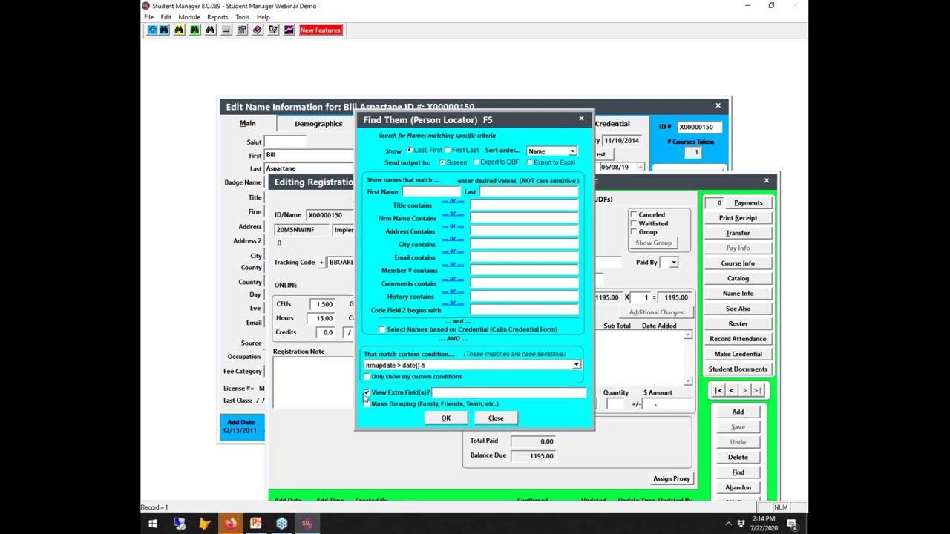
pyautogui.click(442, 392)
pyautogui.write('NA')
pyautogui.write('UPDATE')
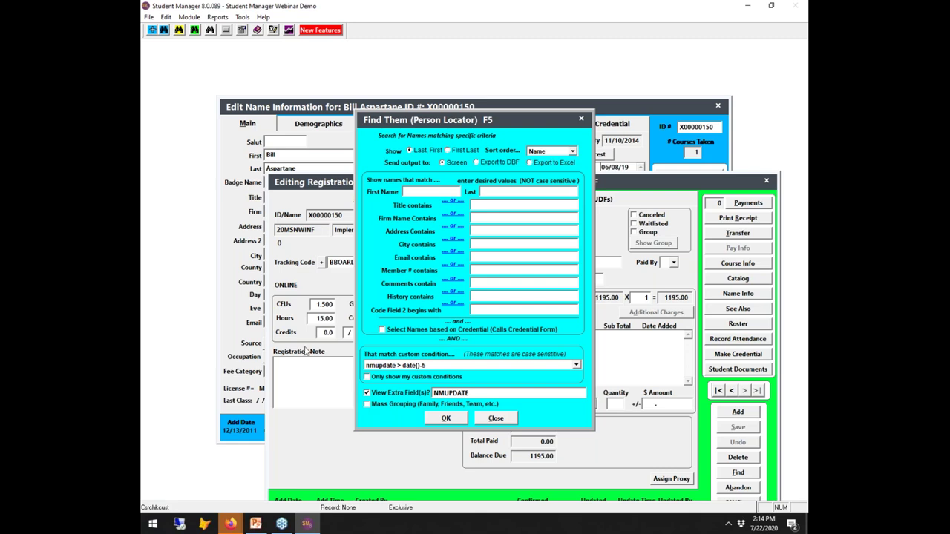
pyautogui.click(444, 416)
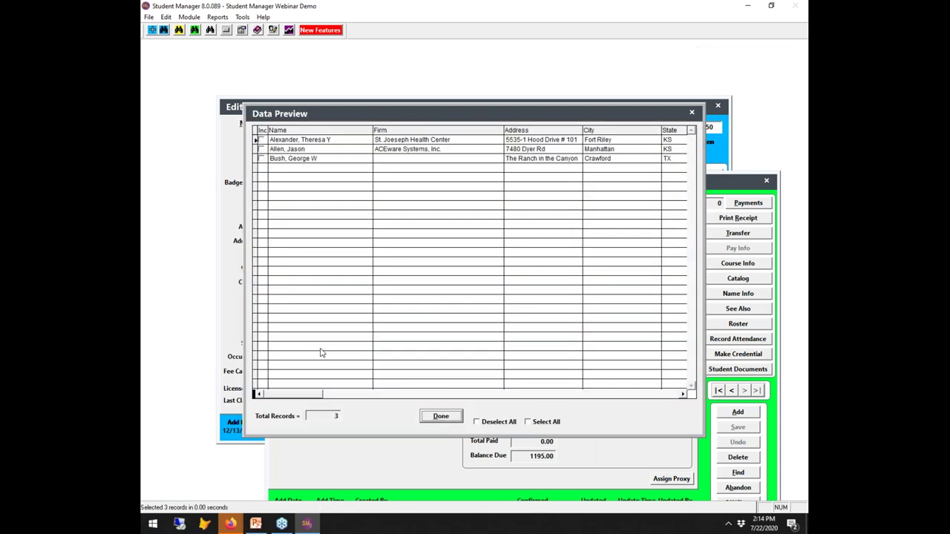
# Step: Check the Data Preview columns through the add date, then close the preview
pyautogui.moveTo(488, 119); pyautogui.dragTo(421, 85)
pyautogui.moveTo(614, 362); pyautogui.dragTo(615, 362)
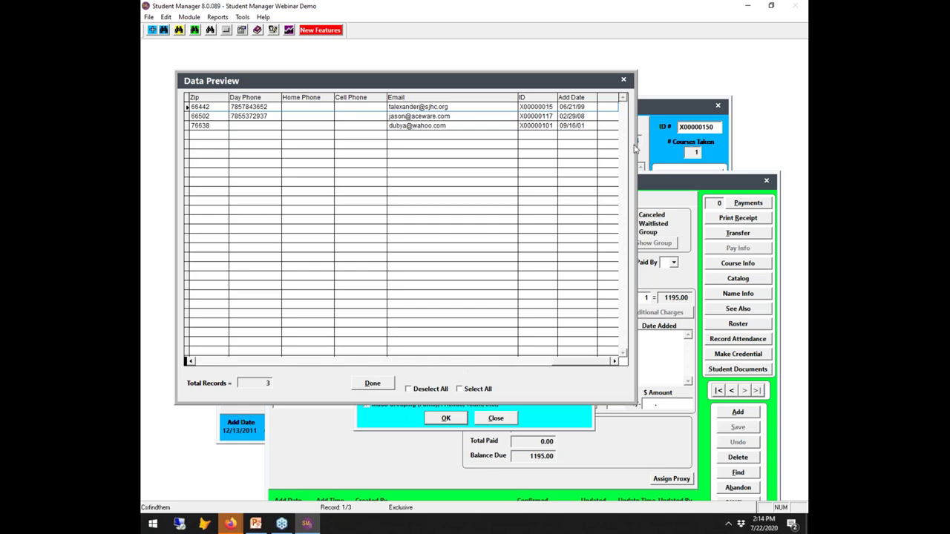
pyautogui.click(623, 80)
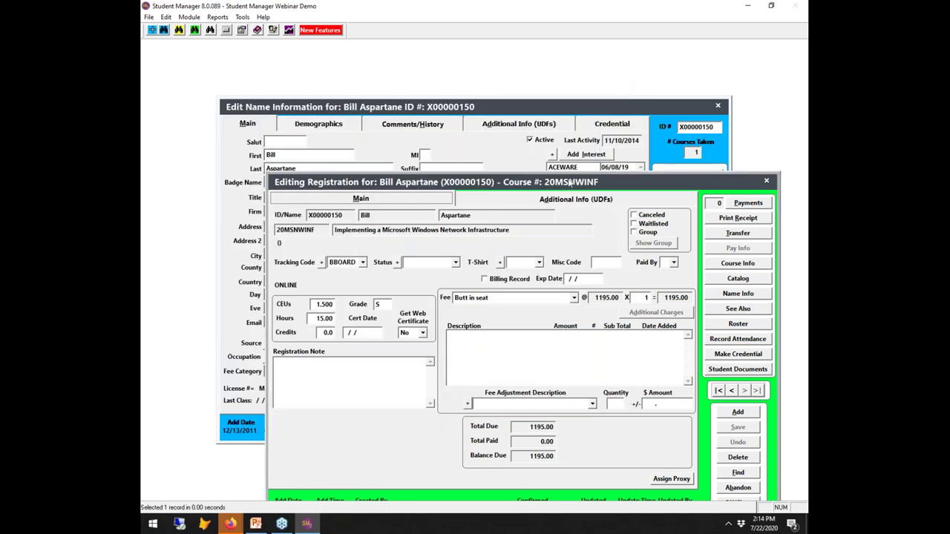
# Step: Search the Person Locator again with custom condition nmupdate > date()-5 and extra field NMUPDATE, and widen the Nmupdate column in the results
pyautogui.press('F5')
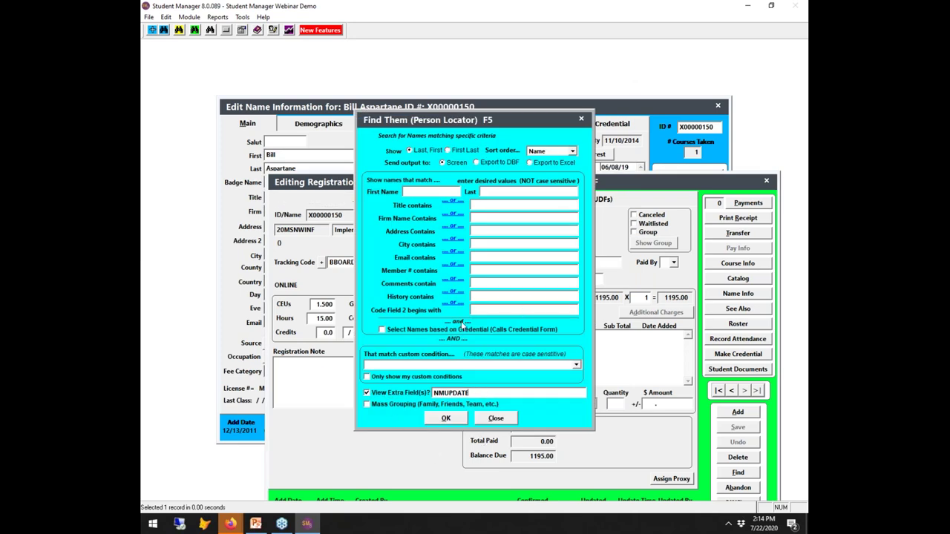
pyautogui.click(538, 365)
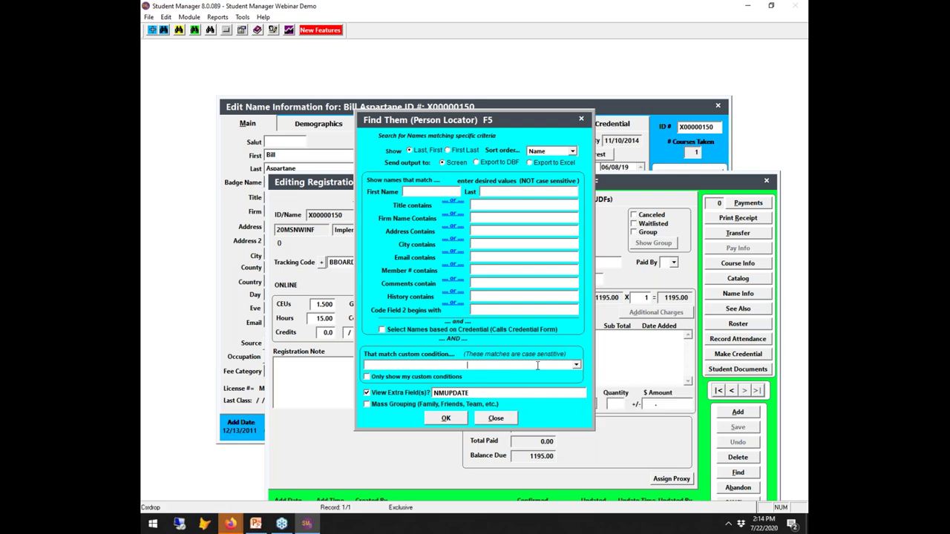
pyautogui.click(576, 365)
pyautogui.click(388, 375)
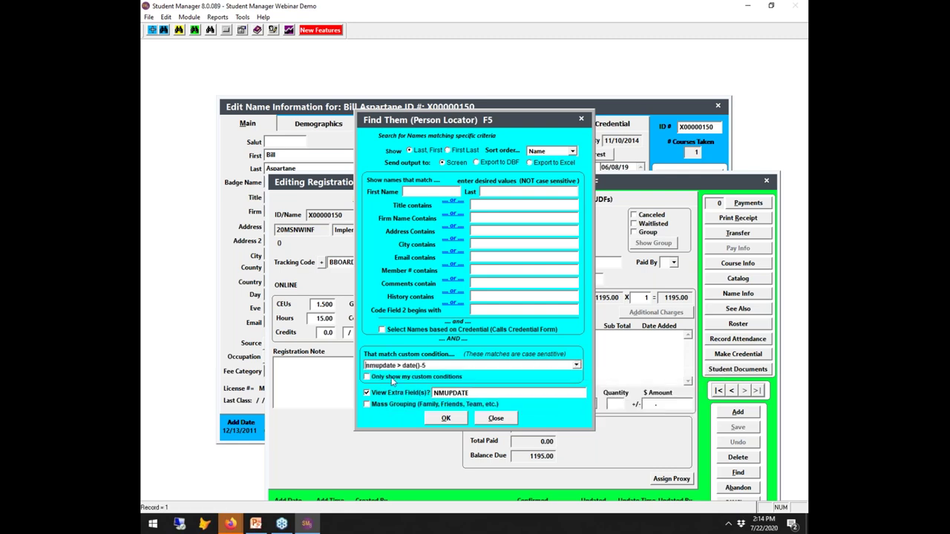
pyautogui.click(446, 418)
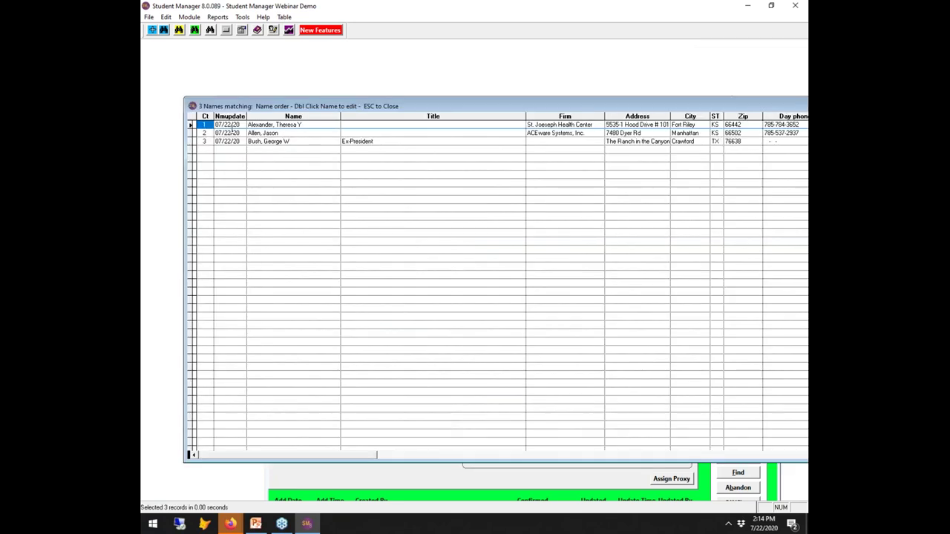
pyautogui.moveTo(247, 116); pyautogui.dragTo(255, 117)
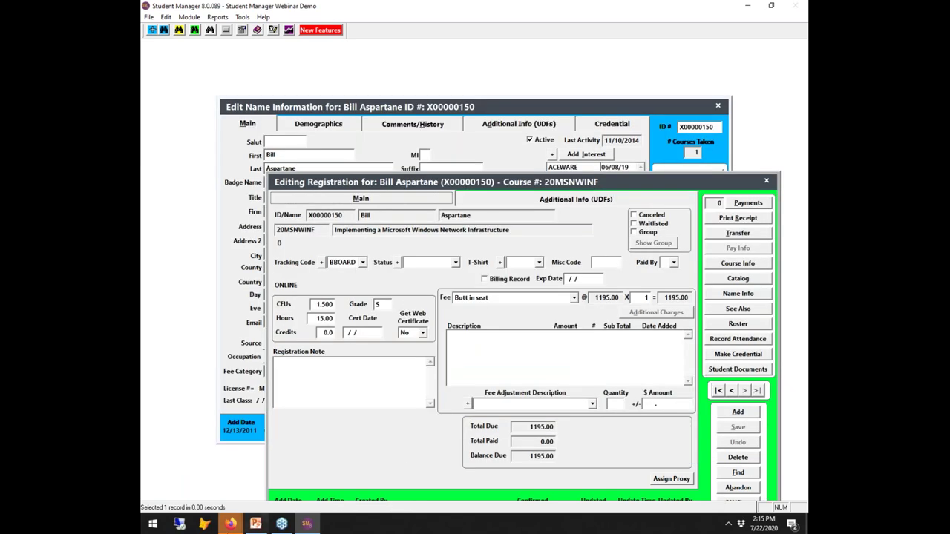
# Step: Switch to PowerPoint, start the slide show from the F5 Names Search slide and advance to the next slide
pyautogui.click(256, 524)
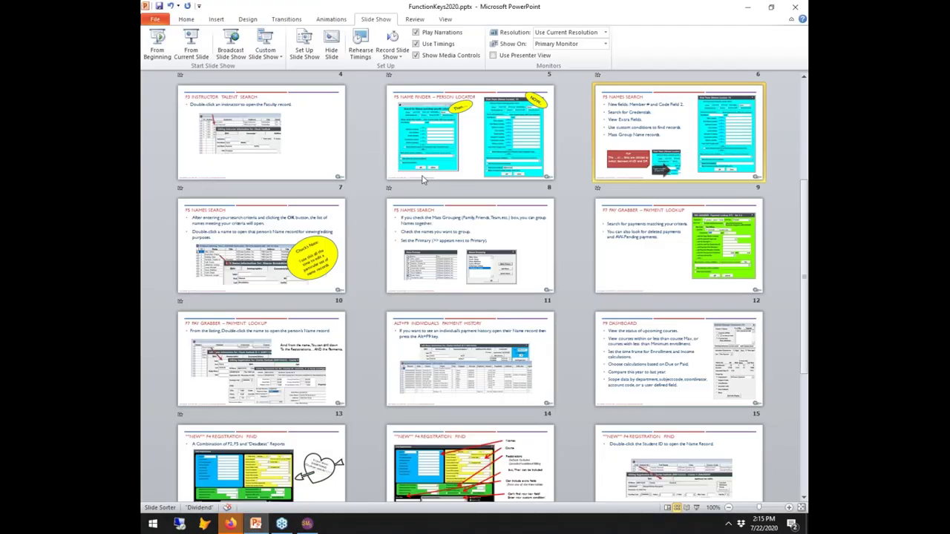
pyautogui.click(191, 44)
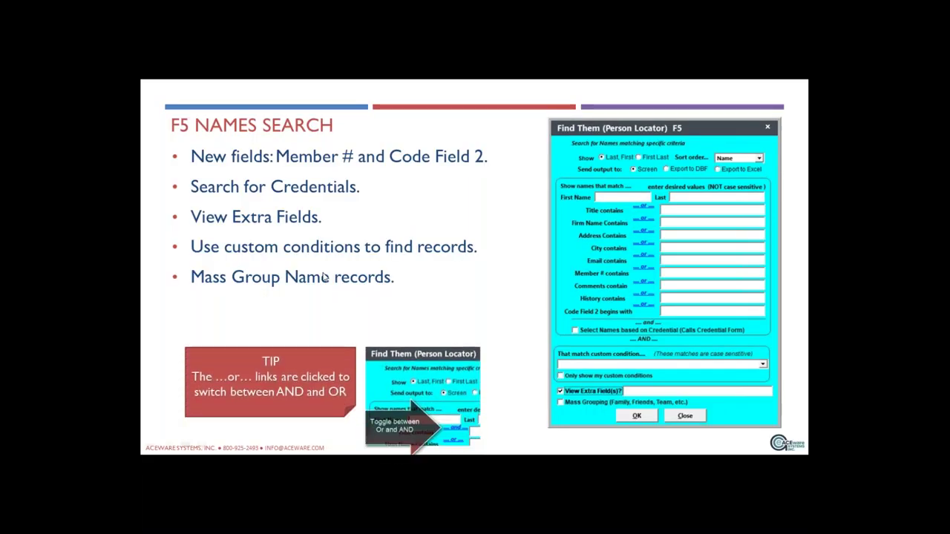
pyautogui.press('Right')
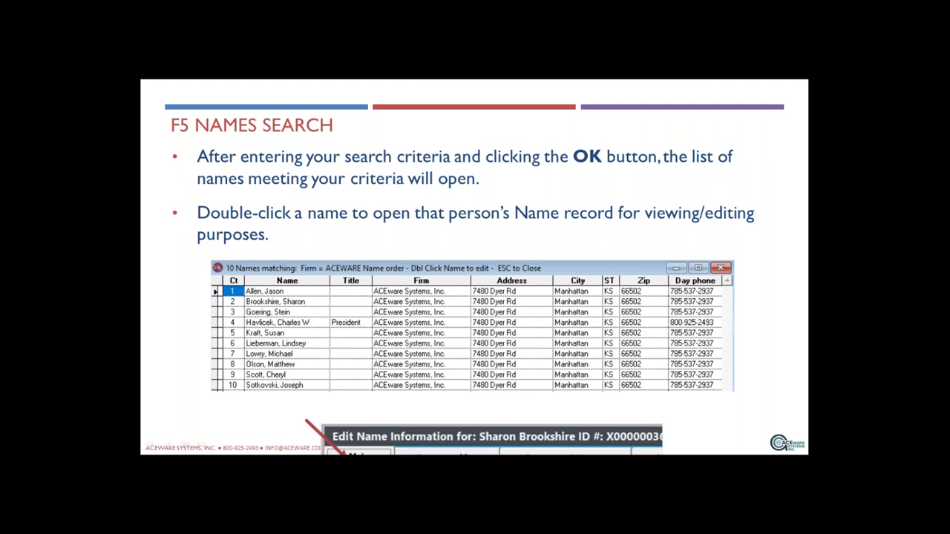
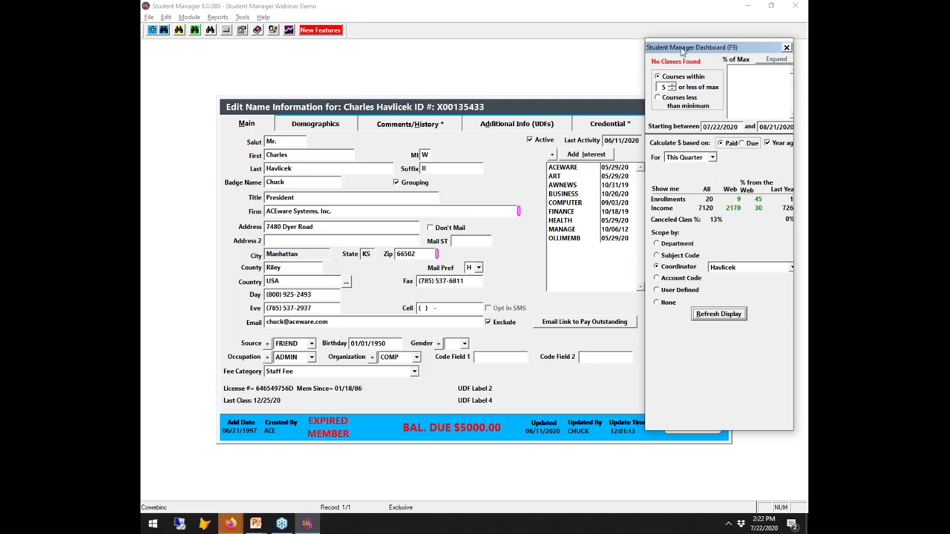
# Step: Move and widen the dashboard so the Last Year column fits, and choose This Quarter as the calculation period
pyautogui.moveTo(687, 50); pyautogui.dragTo(673, 49)
pyautogui.moveTo(792, 192); pyautogui.dragTo(801, 195)
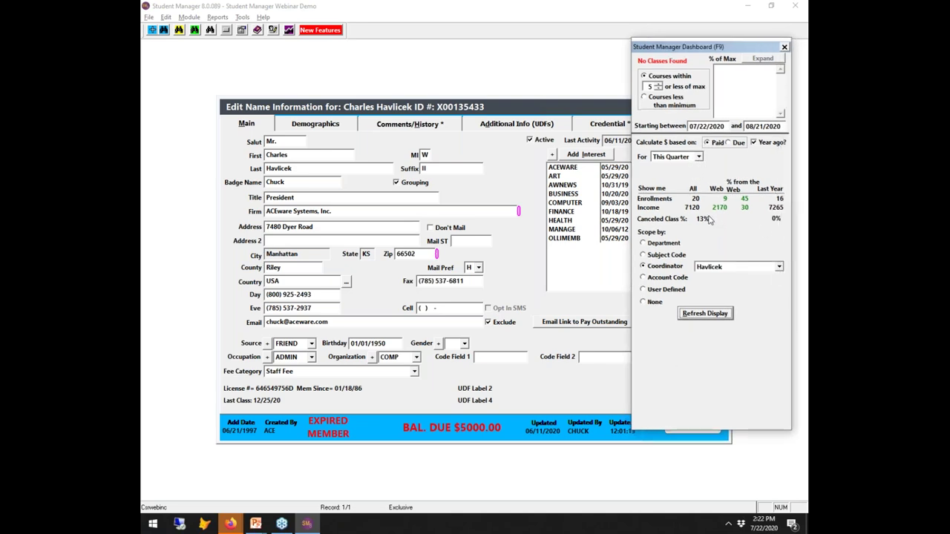
pyautogui.click(699, 156)
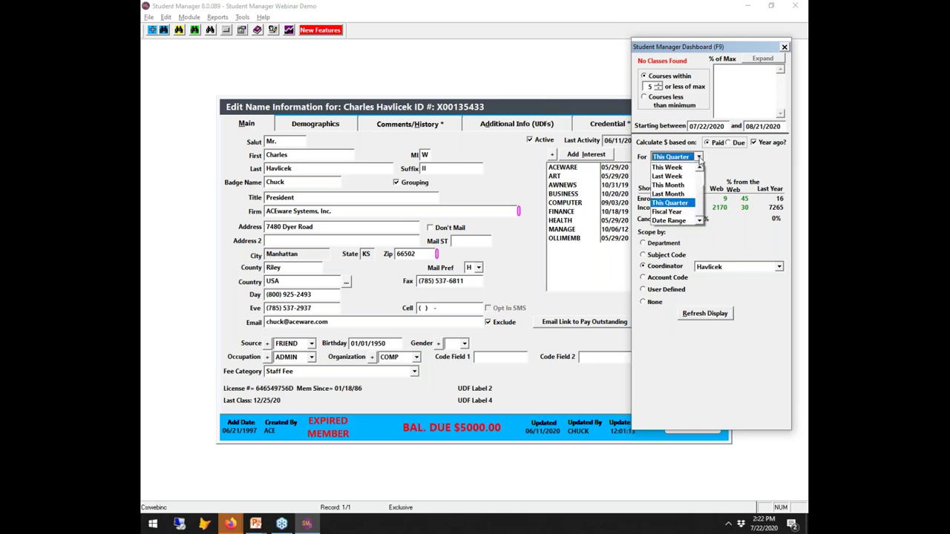
pyautogui.scroll(1, 705, 197)
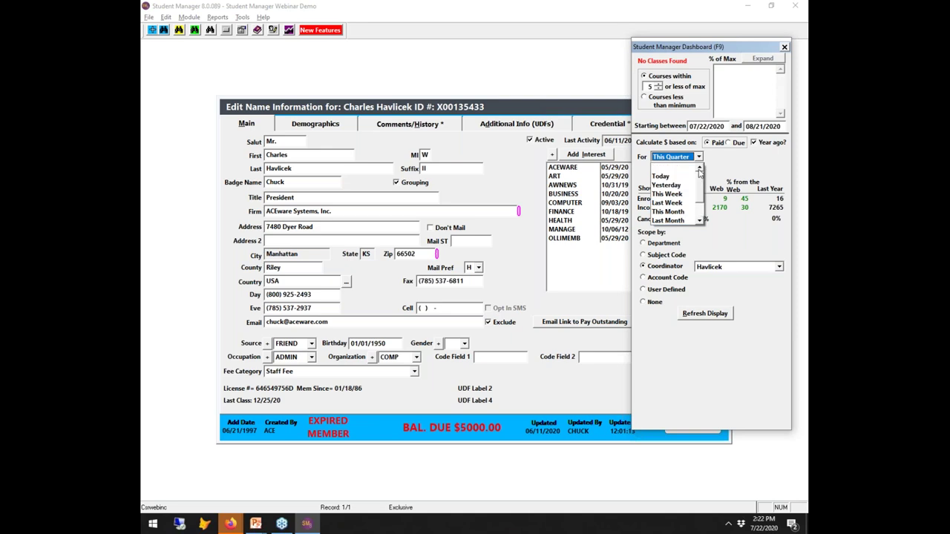
pyautogui.scroll(-3, 698, 173)
pyautogui.scroll(4, 695, 173)
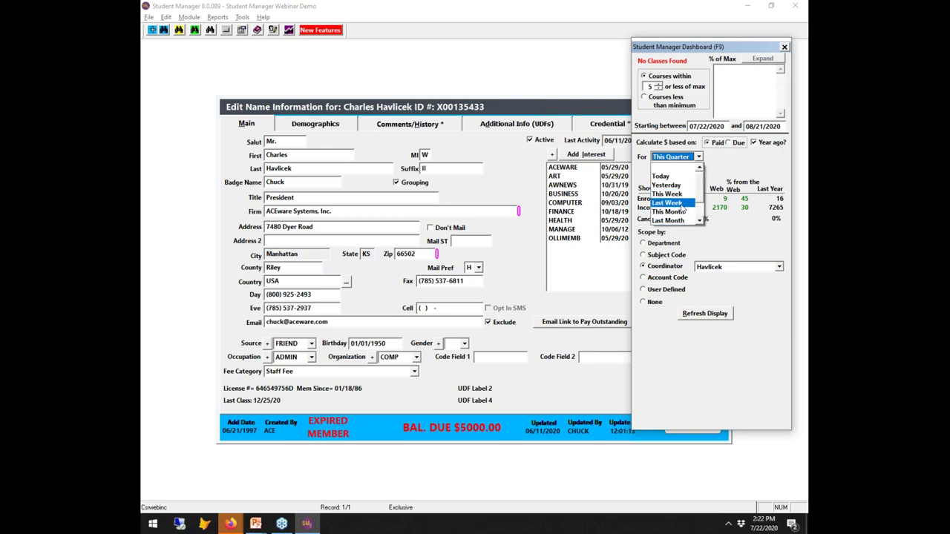
pyautogui.scroll(-2, 681, 223)
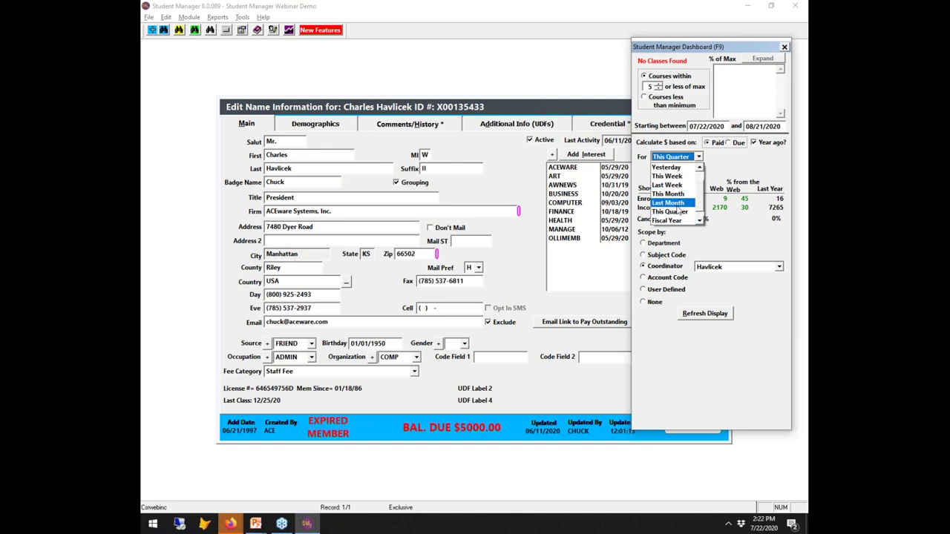
pyautogui.click(681, 213)
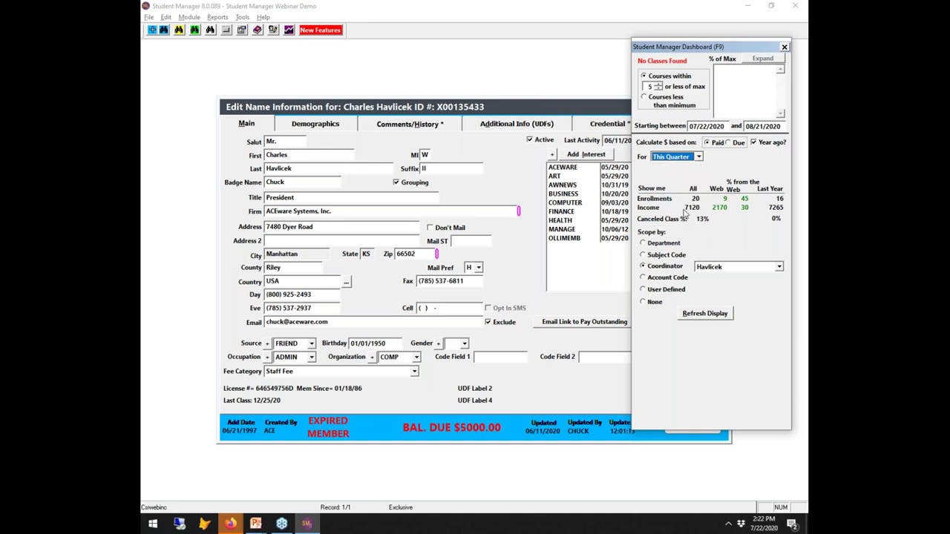
# Step: Refresh the dashboard figures with scope None and again scoped by the listed coordinator, closing the dashboard when finished
pyautogui.click(650, 306)
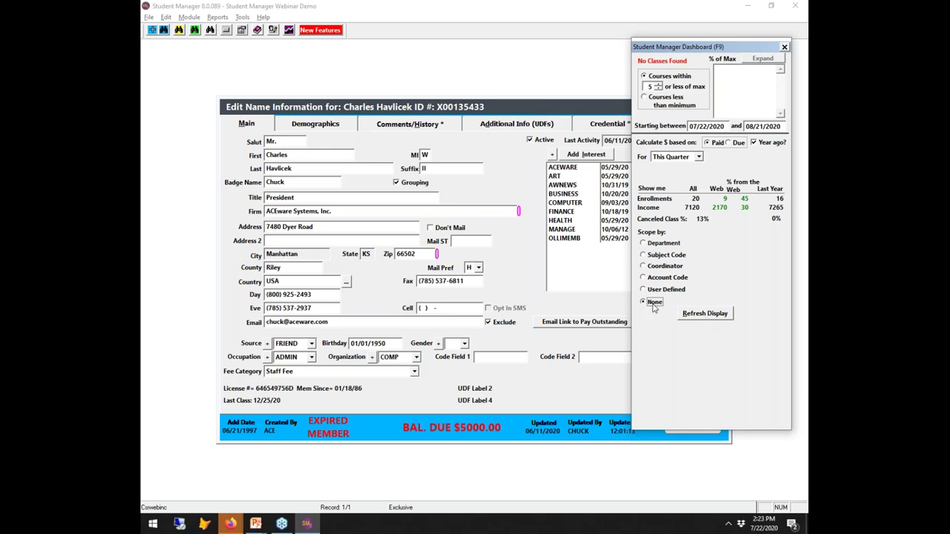
pyautogui.click(709, 314)
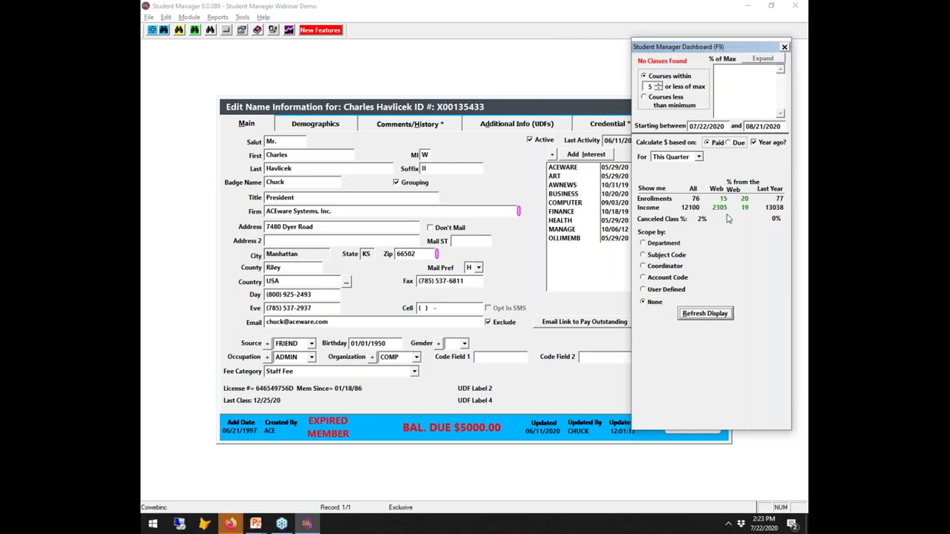
pyautogui.click(644, 267)
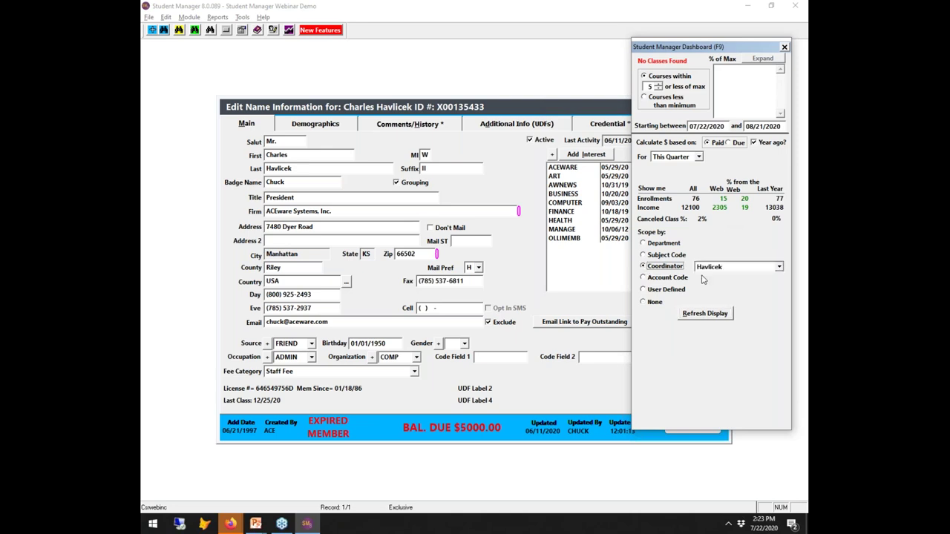
pyautogui.click(741, 268)
pyautogui.click(741, 272)
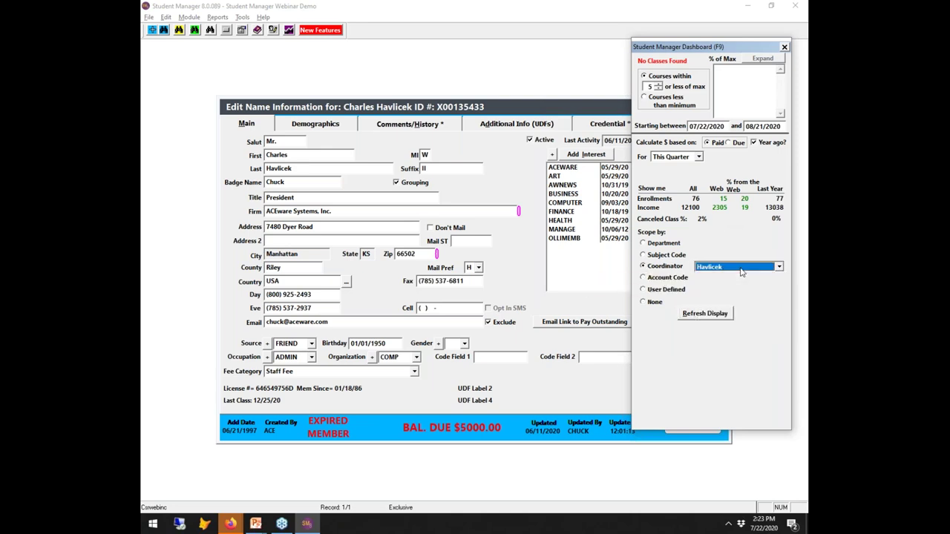
pyautogui.click(716, 318)
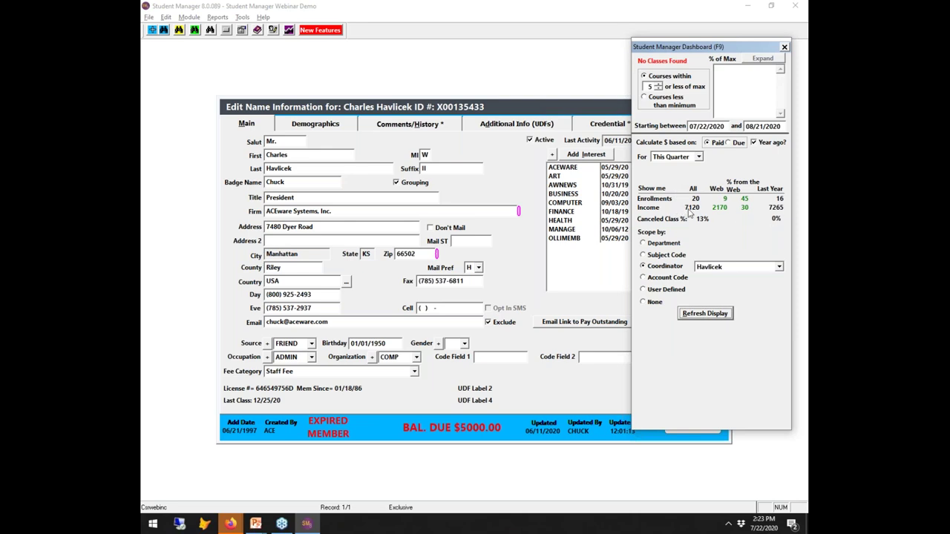
pyautogui.click(785, 49)
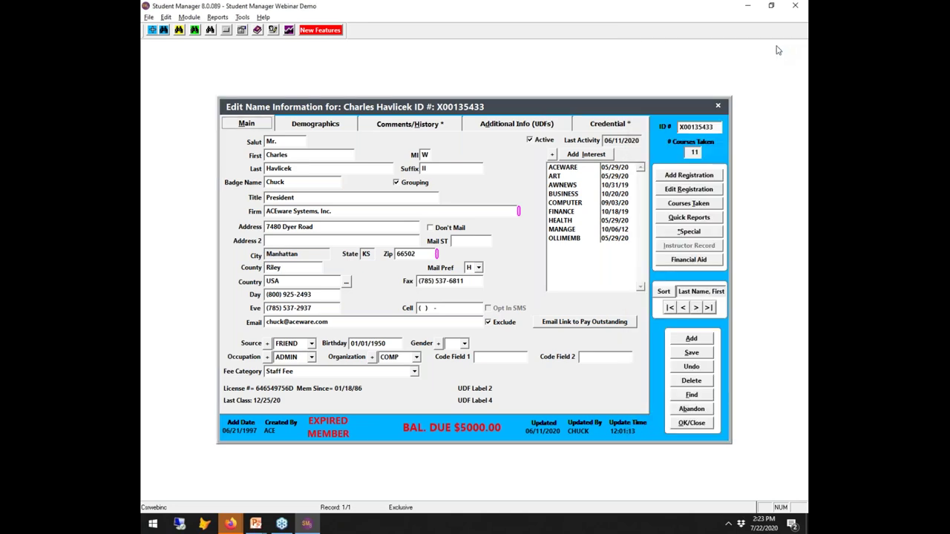
pyautogui.click(190, 19)
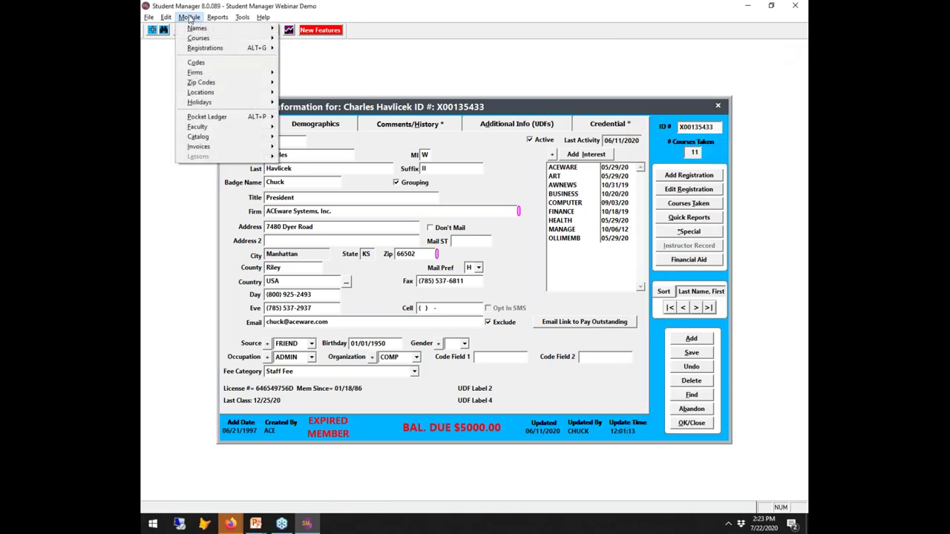
pyautogui.moveTo(193, 38)
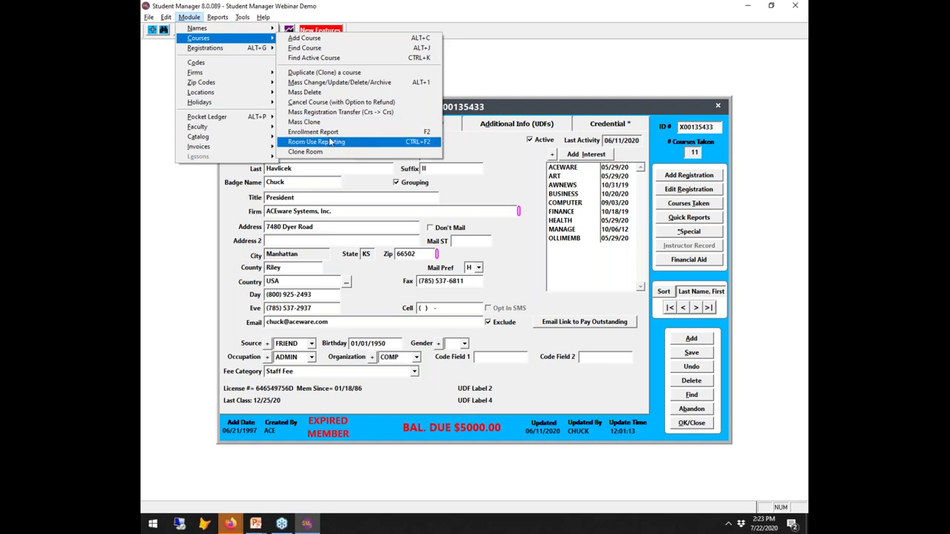
pyautogui.moveTo(254, 53)
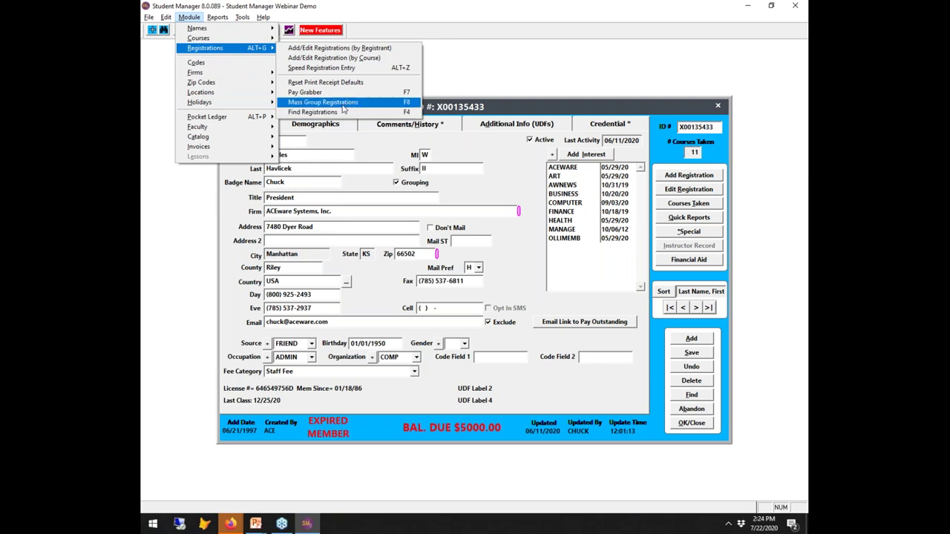
pyautogui.moveTo(230, 34)
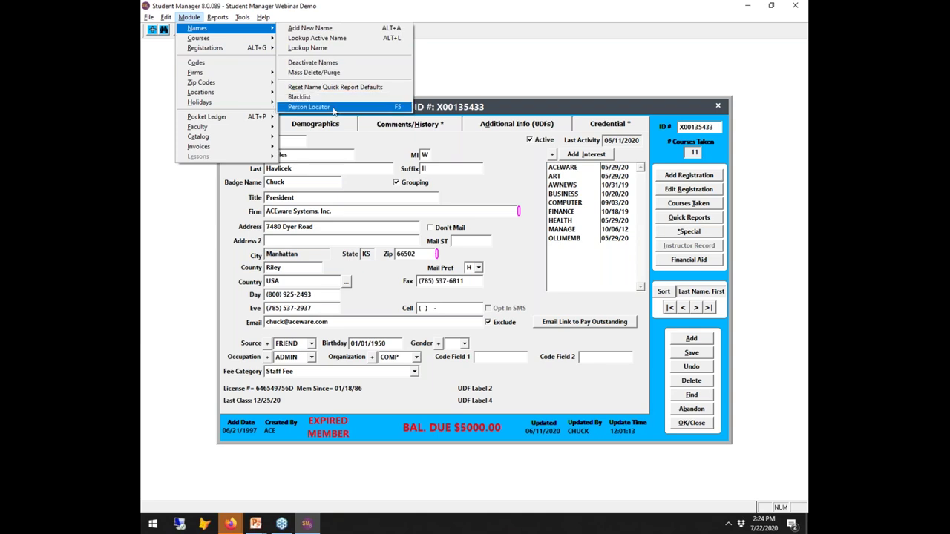
pyautogui.click(567, 83)
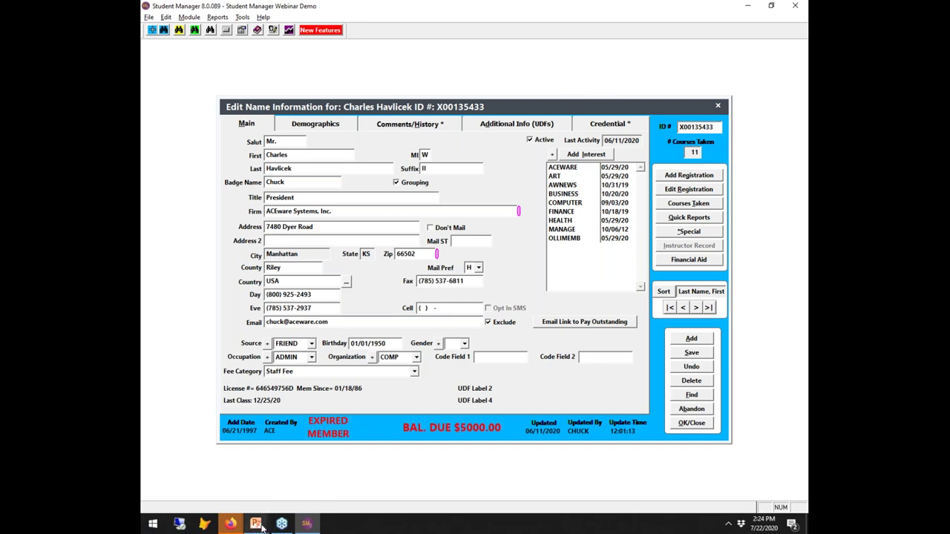
# Step: Switch to the PowerPoint slide show and advance from the F9 Dashboard slide to the F4 Registration Find slides
pyautogui.hotkey('alt', 'Tab')
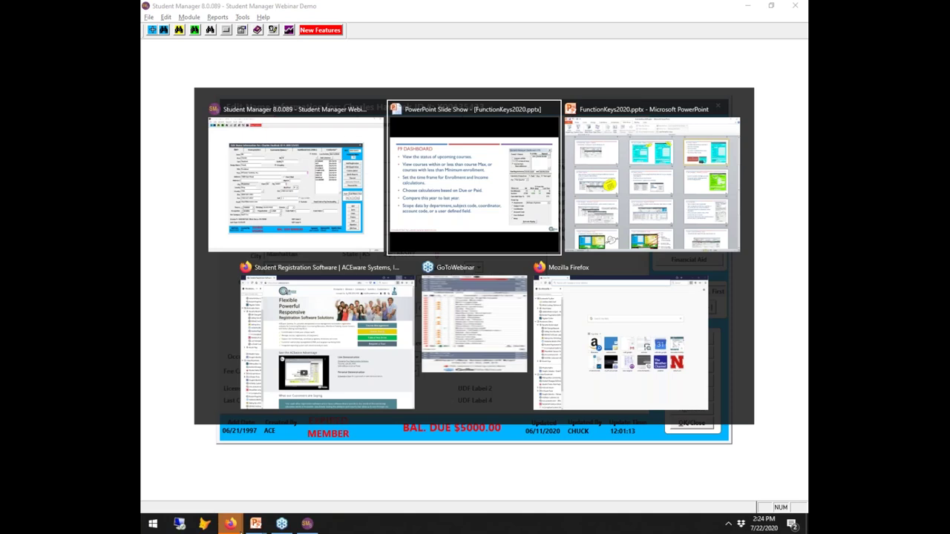
pyautogui.press('Right')
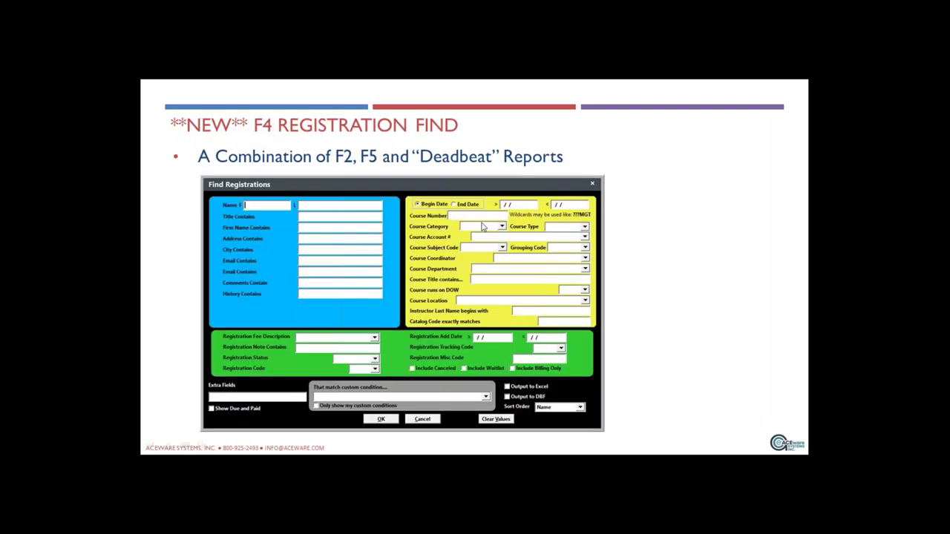
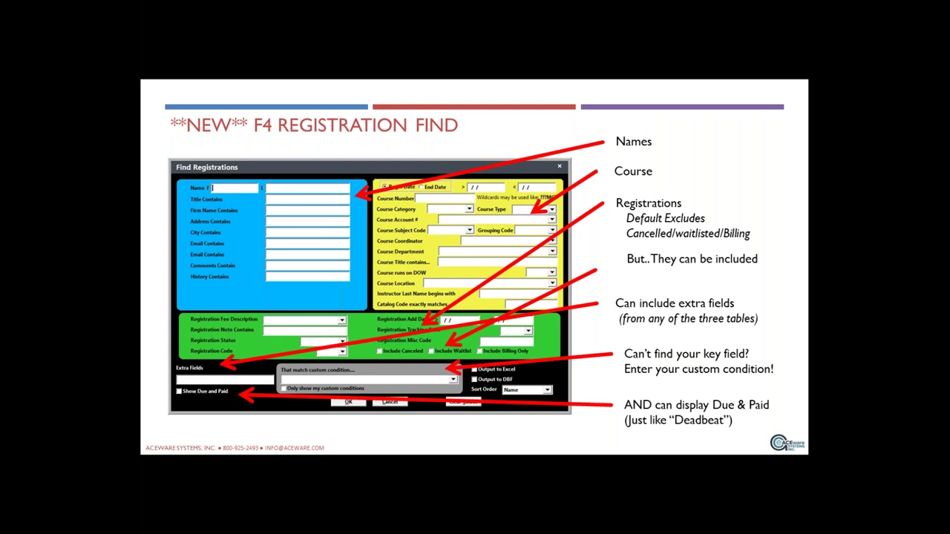
# Step: Switch back to Student Manager, find registrations with an add date from 01/01/2020 to 12/31/2020, and close the results list
pyautogui.hotkey('alt', 'Tab')
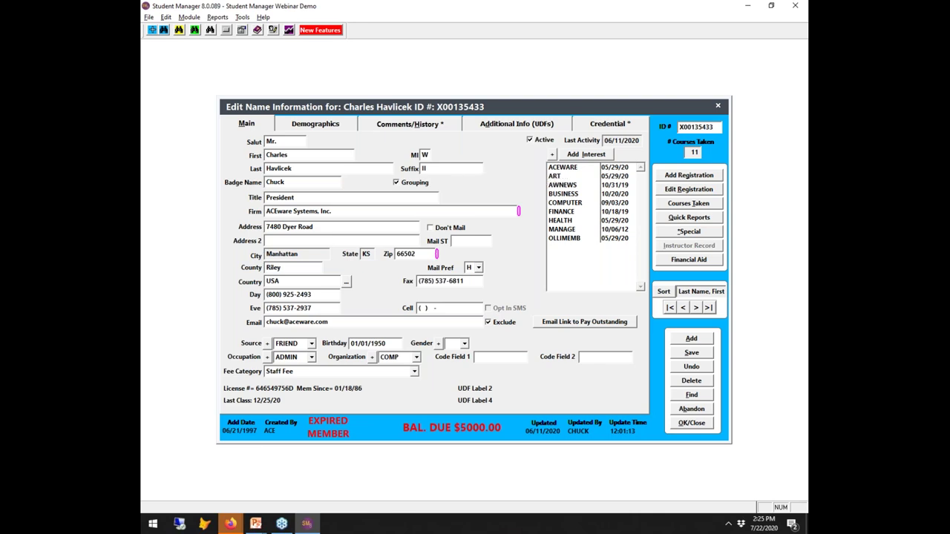
pyautogui.hotkey('ctrl', 'f')
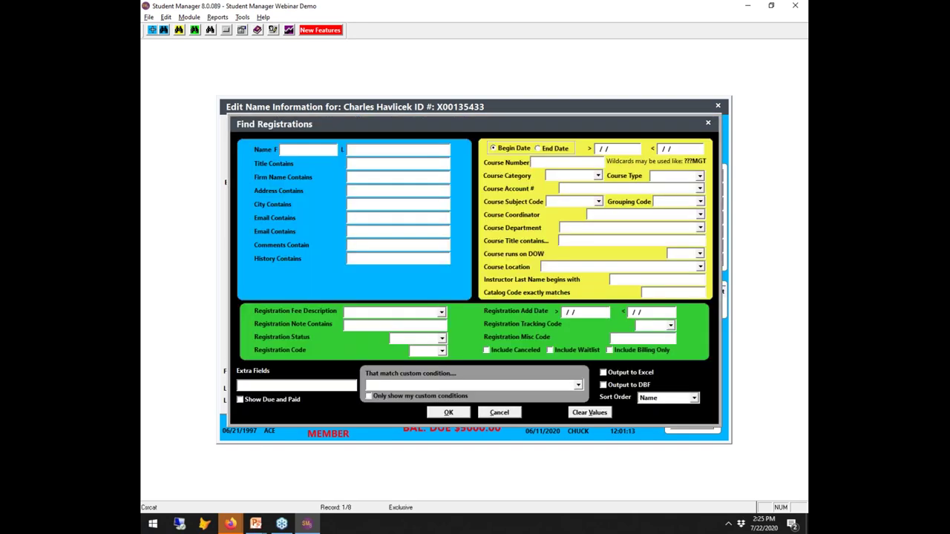
pyautogui.click(596, 311)
pyautogui.write('010')
pyautogui.write('1')
pyautogui.write('2020')
pyautogui.write('12312020')
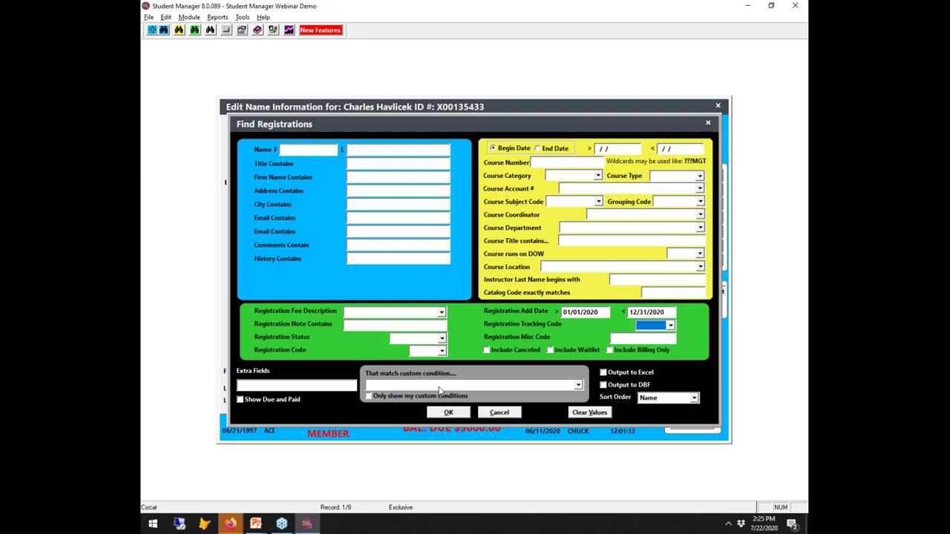
pyautogui.click(462, 415)
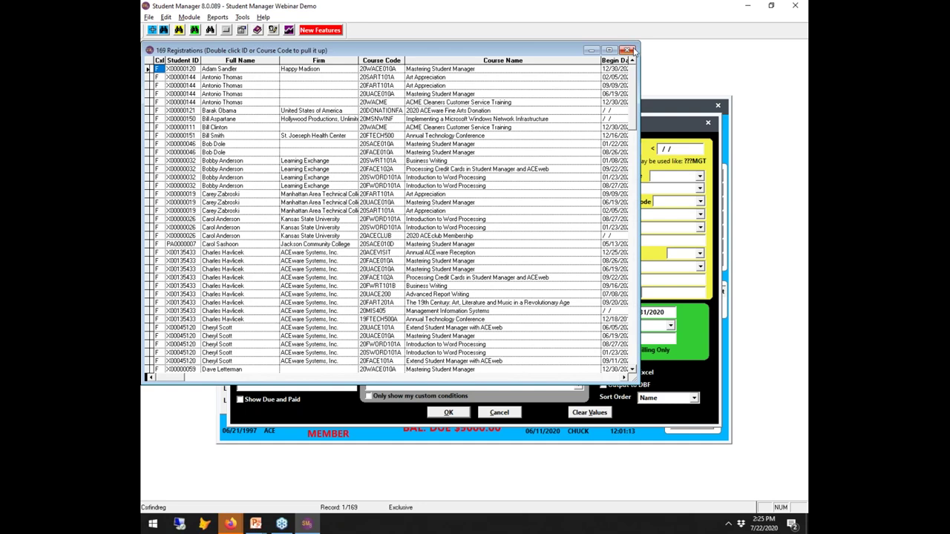
pyautogui.click(628, 50)
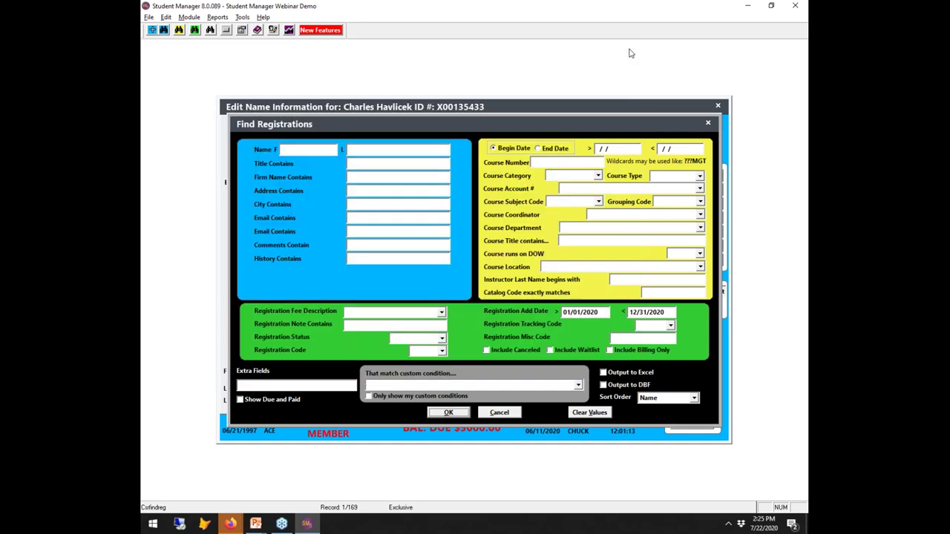
# Step: Find registrations with an add date from 07/01/2020 to 08/31/2020
pyautogui.click(566, 313)
pyautogui.doubleClick(636, 312)
pyautogui.write('08')
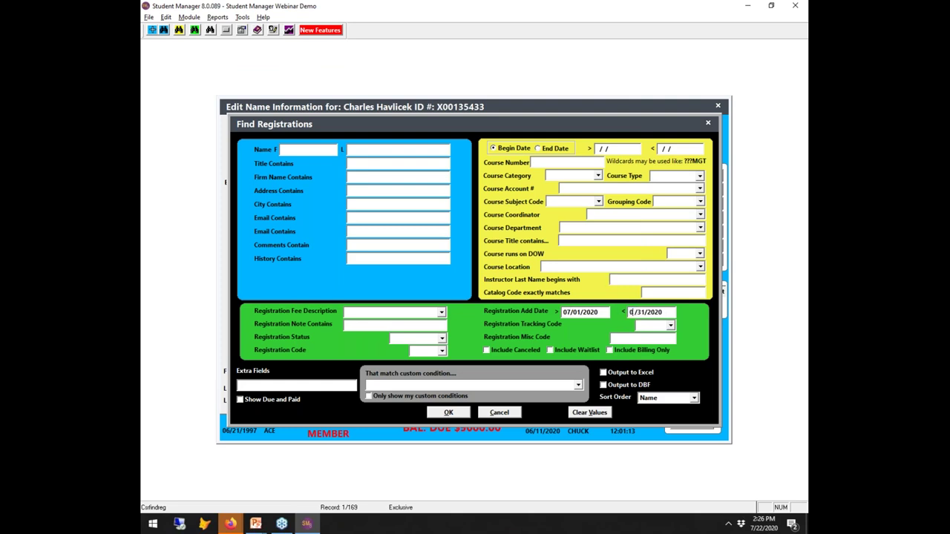
pyautogui.click(447, 414)
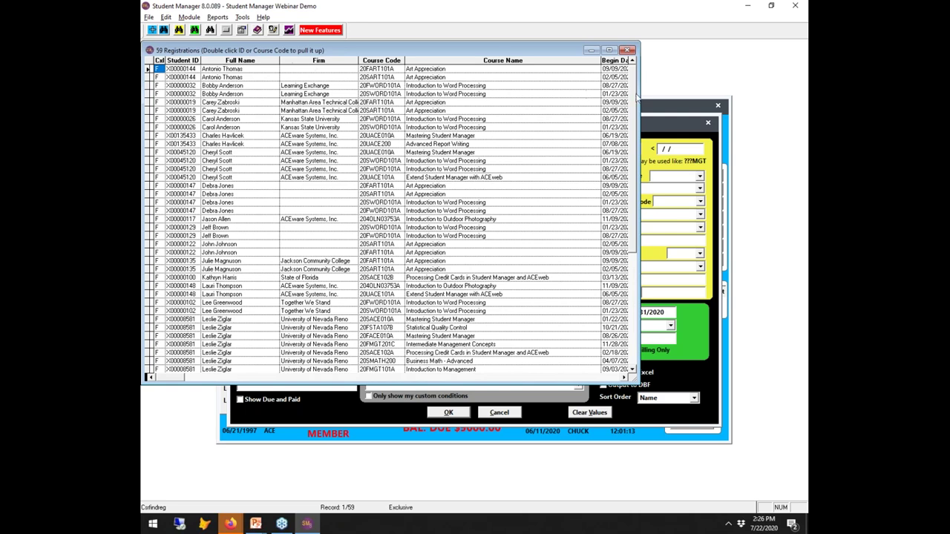
# Step: Widen the registrations list, review its columns across to Fee Amount, and close the list
pyautogui.moveTo(637, 91); pyautogui.dragTo(758, 93)
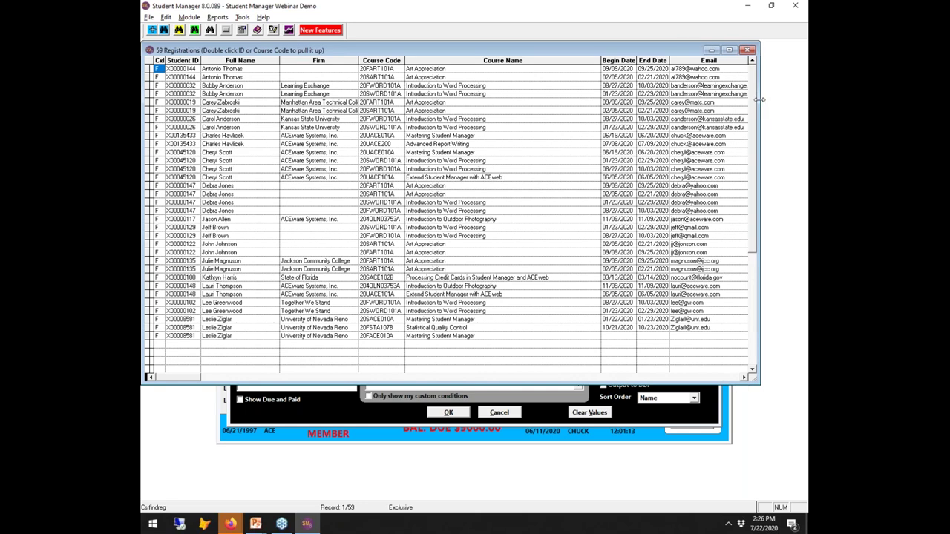
pyautogui.click(745, 378)
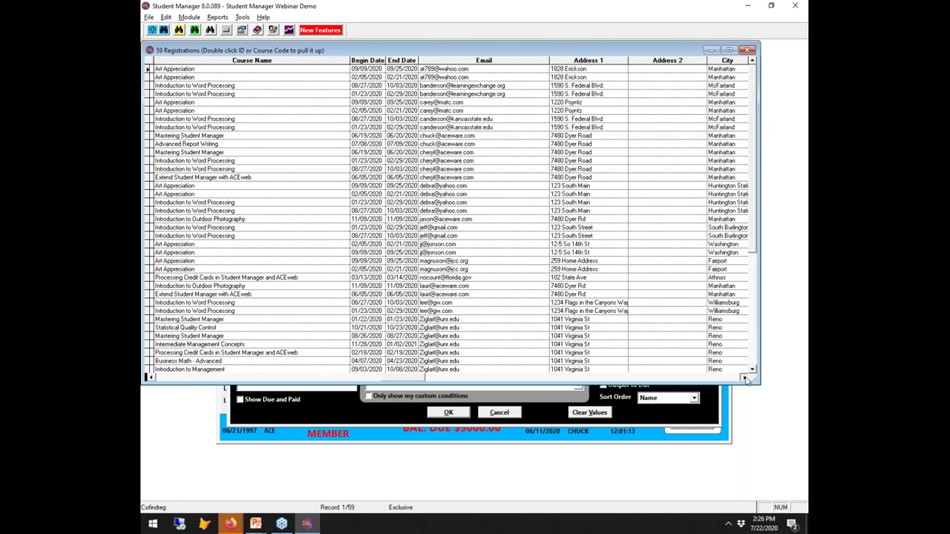
pyautogui.click(744, 378)
pyautogui.click(745, 377)
pyautogui.click(744, 378)
pyautogui.click(745, 378)
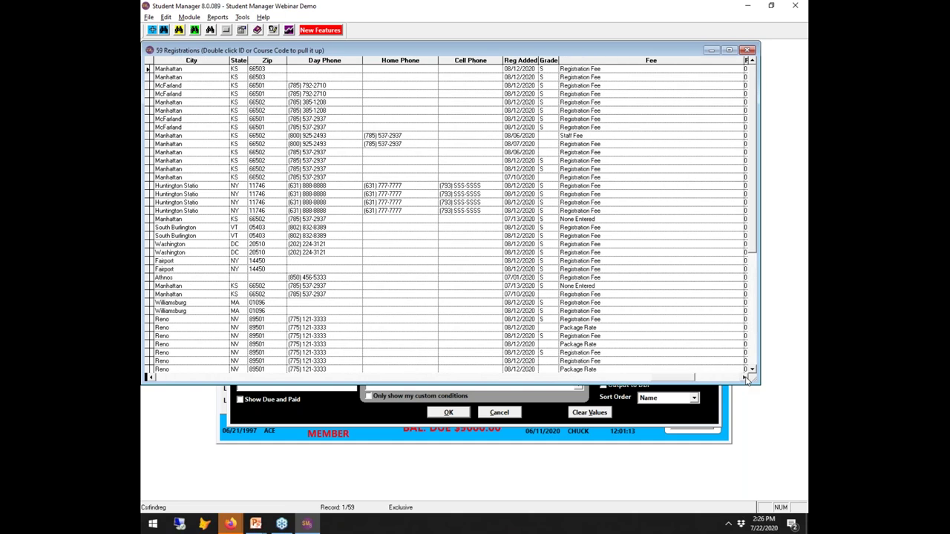
pyautogui.click(745, 378)
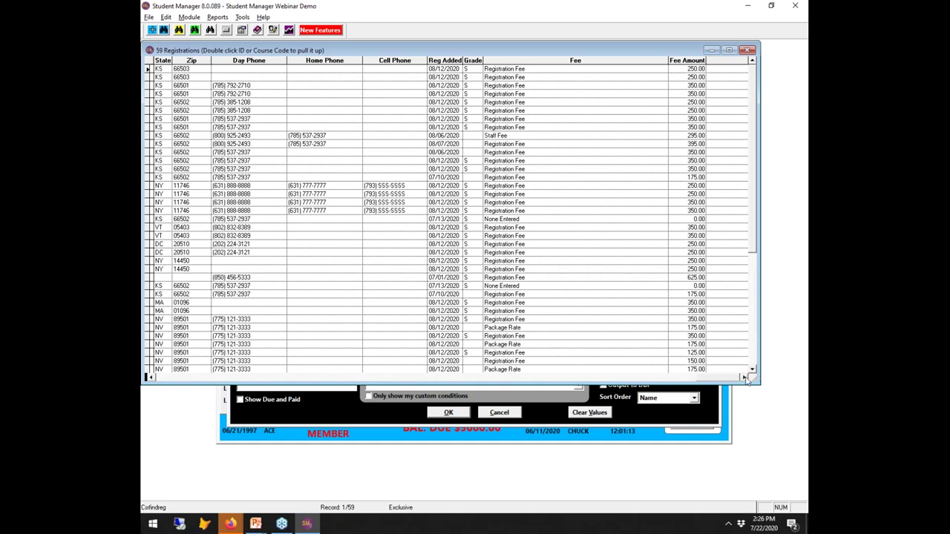
pyautogui.click(749, 51)
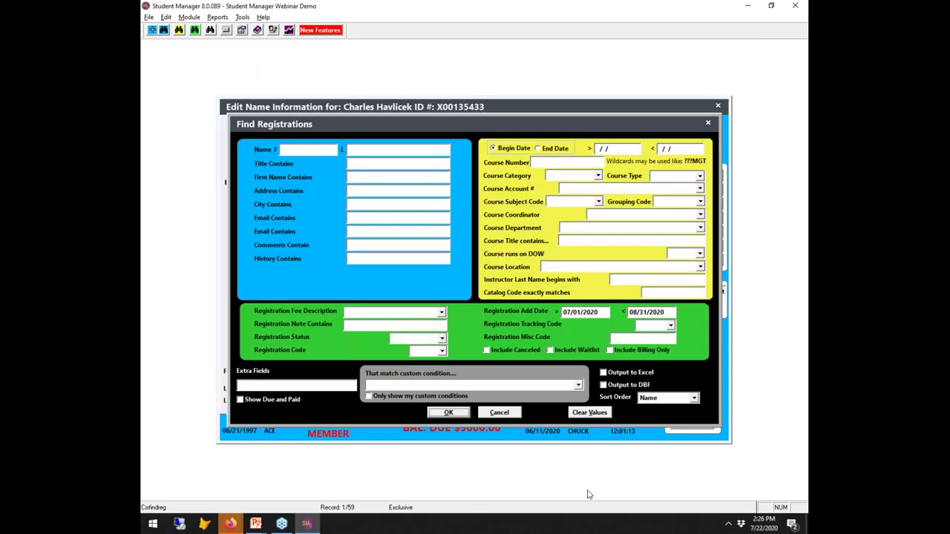
# Step: Set the end of the registration add date range to 07/14/2020, run the search, and close the results list
pyautogui.click(596, 313)
pyautogui.click(592, 312)
pyautogui.moveTo(647, 313); pyautogui.dragTo(628, 312)
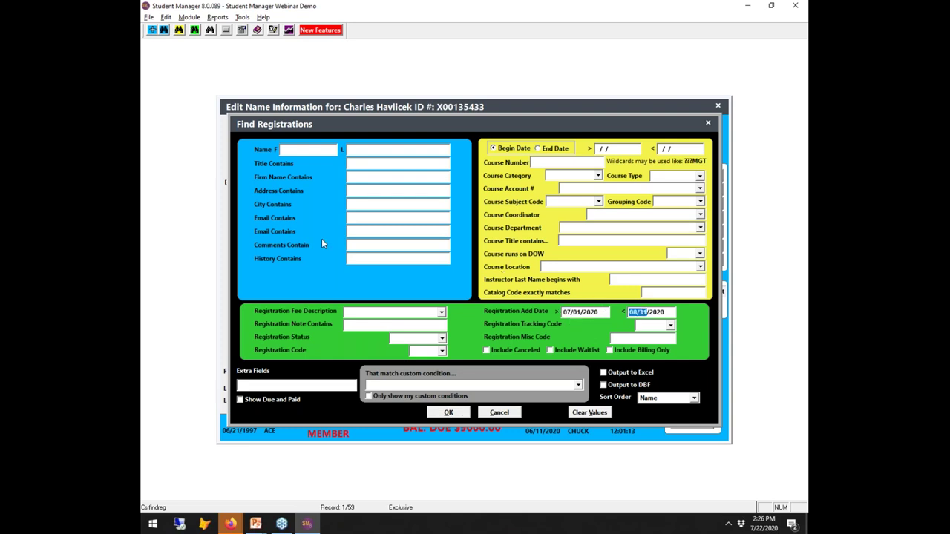
pyautogui.write('0714')
pyautogui.click(438, 416)
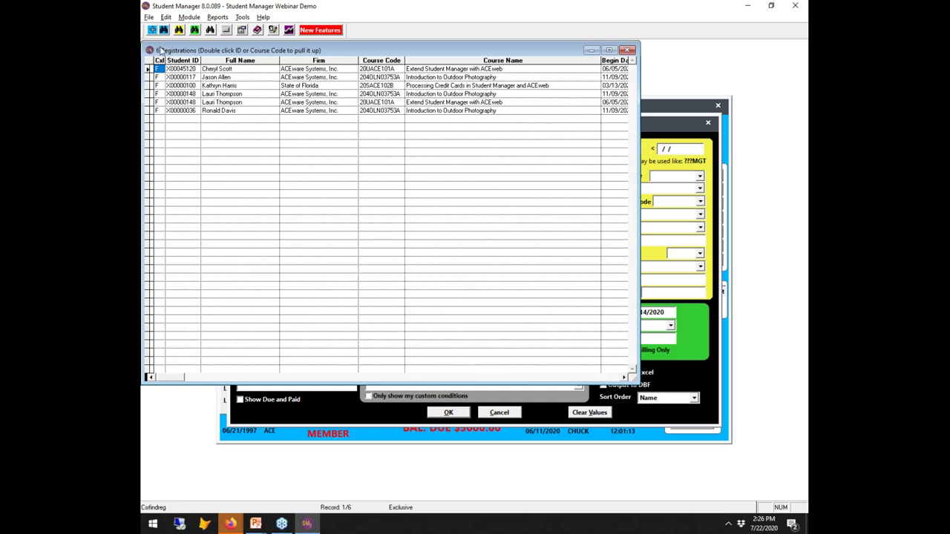
pyautogui.click(629, 51)
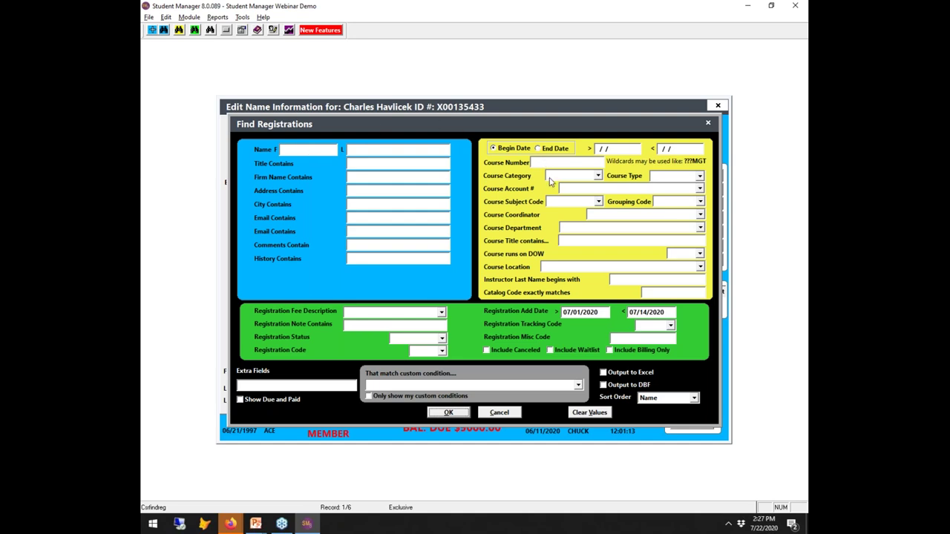
# Step: Limit the registration search to course subject code ACEWARE, run it, and close the results list
pyautogui.click(598, 202)
pyautogui.click(578, 214)
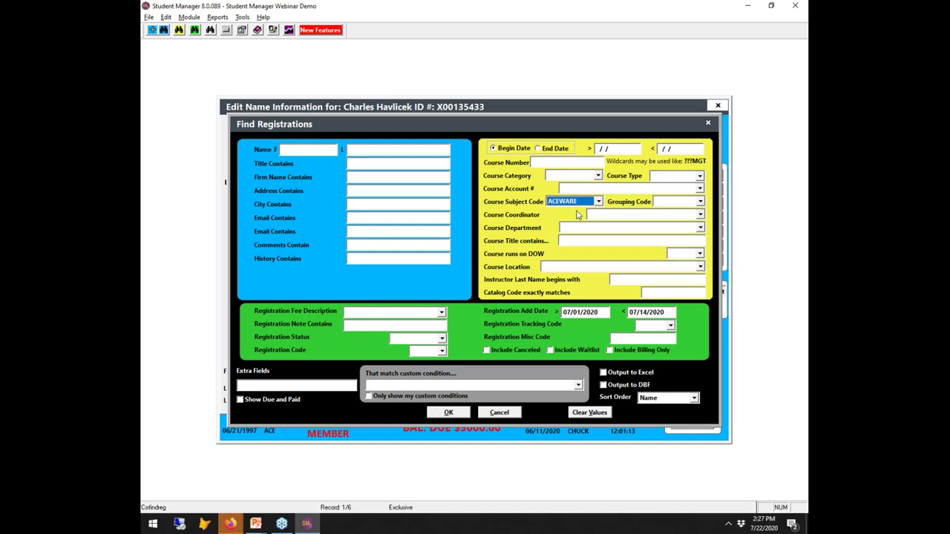
pyautogui.click(457, 413)
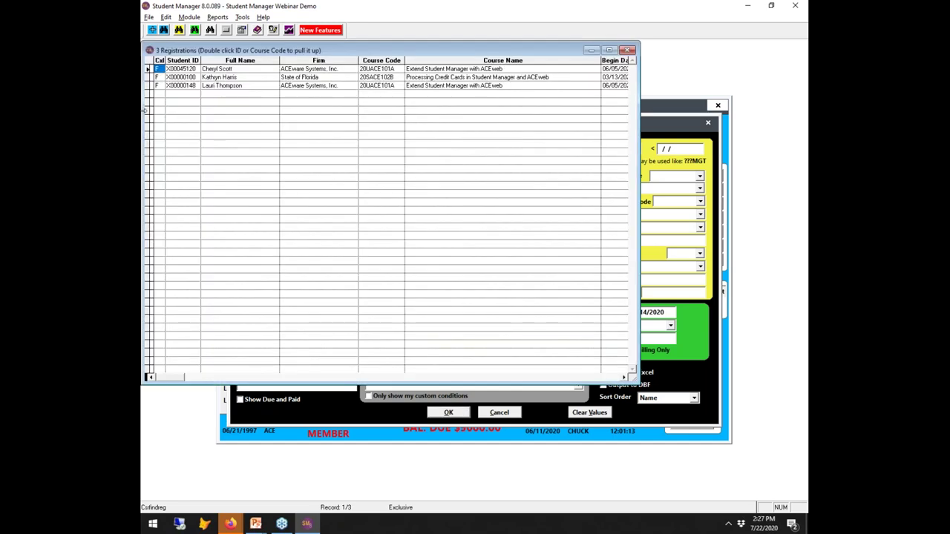
pyautogui.click(628, 50)
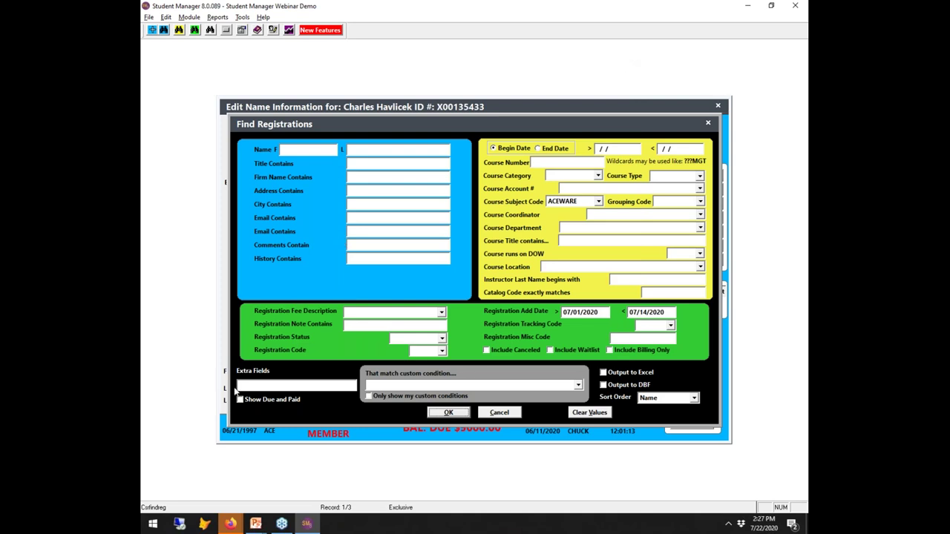
# Step: Rerun the registration search with Show Due and Paid enabled, and enlarge the results list
pyautogui.click(244, 400)
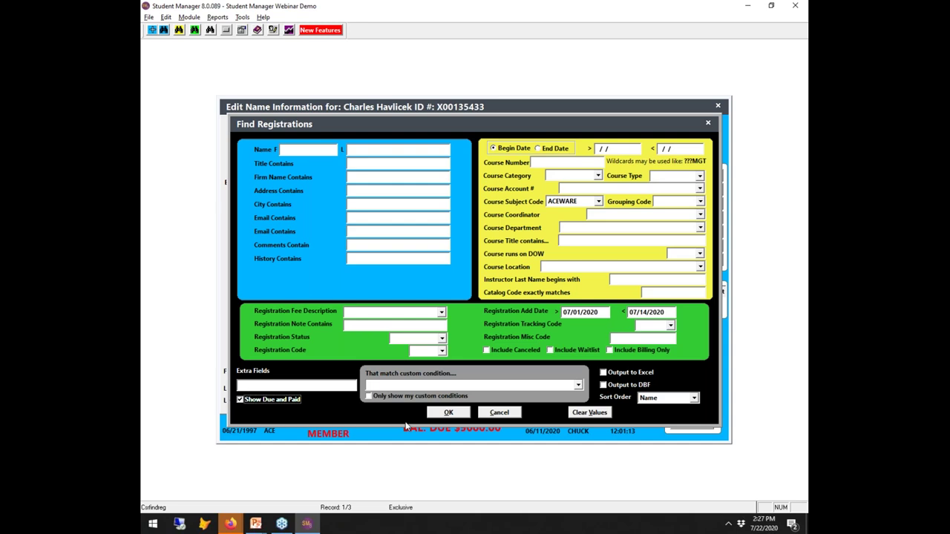
pyautogui.click(448, 413)
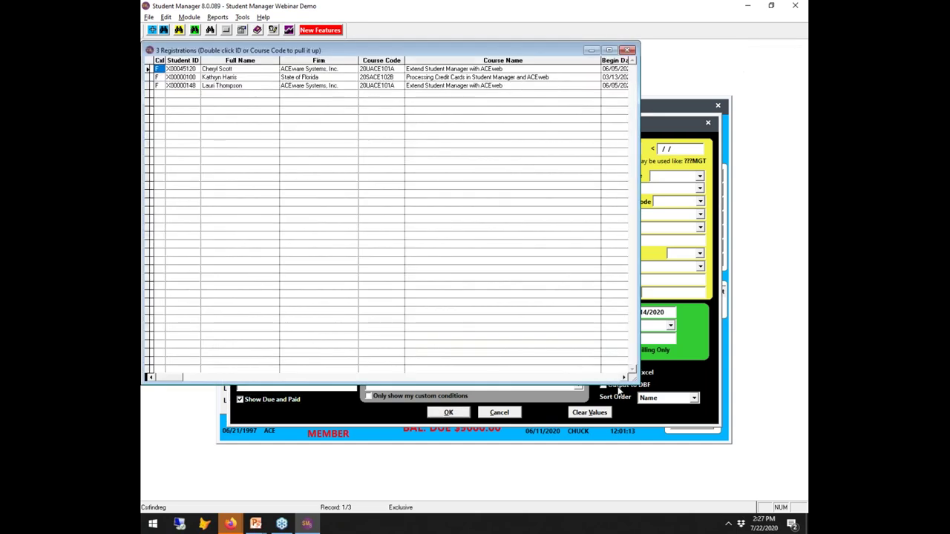
pyautogui.moveTo(636, 380); pyautogui.dragTo(763, 392)
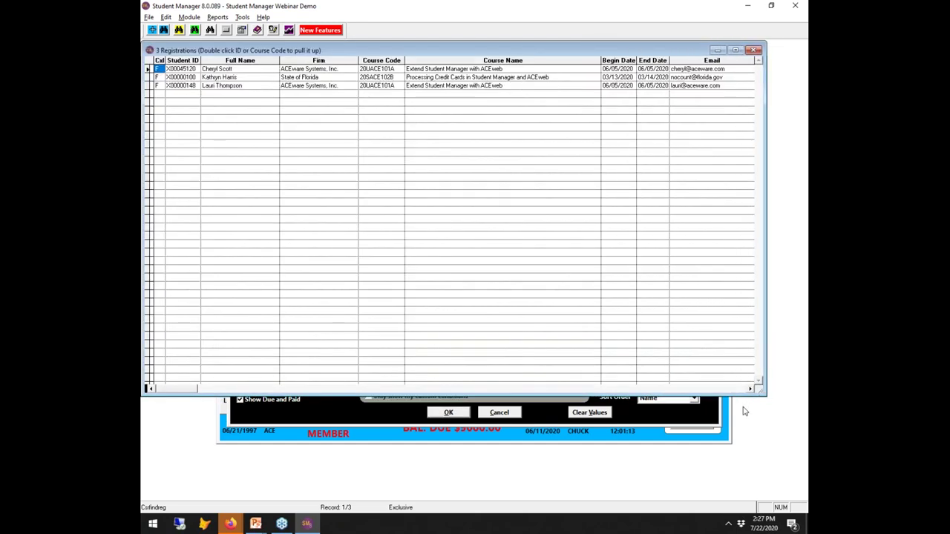
# Step: Review the Due and Paid columns at the far end of the registrations list, return to its first column, and close it
pyautogui.click(744, 389)
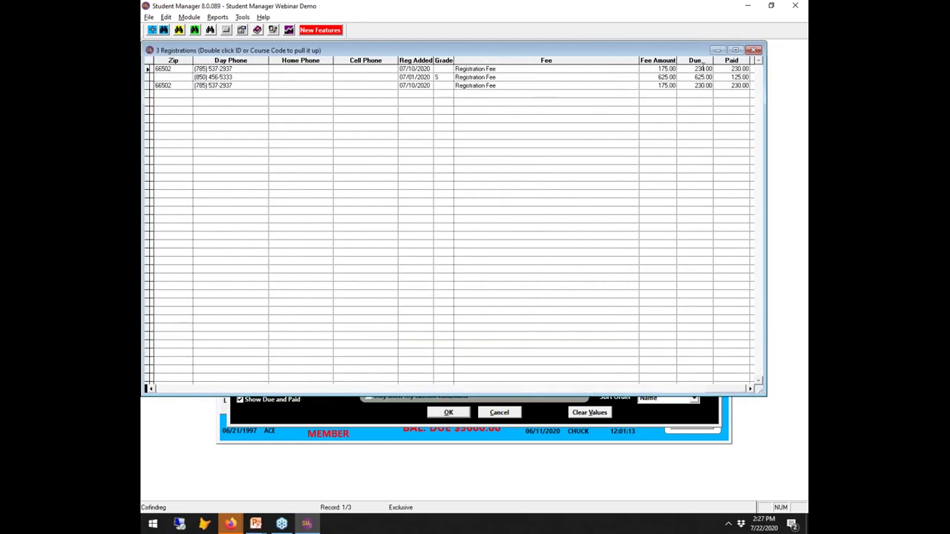
pyautogui.moveTo(735, 389); pyautogui.dragTo(178, 389)
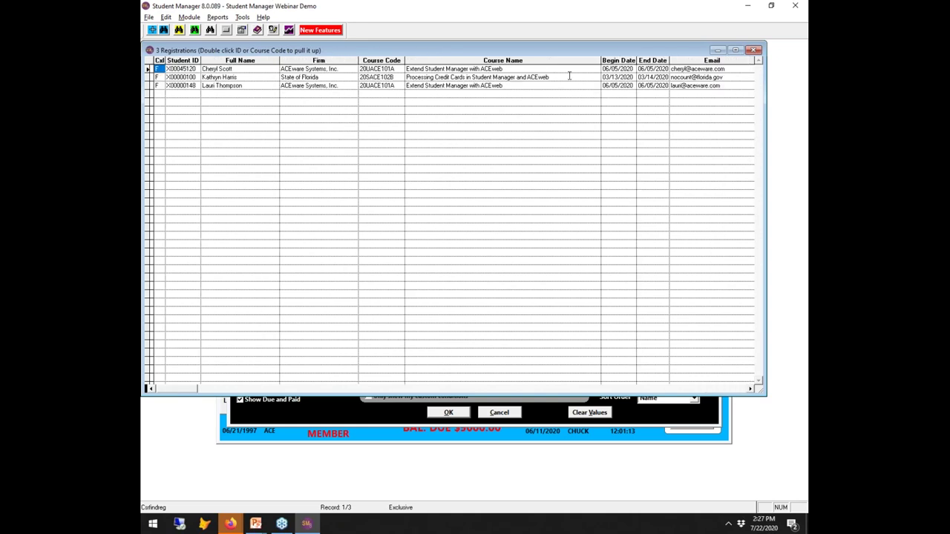
pyautogui.click(751, 389)
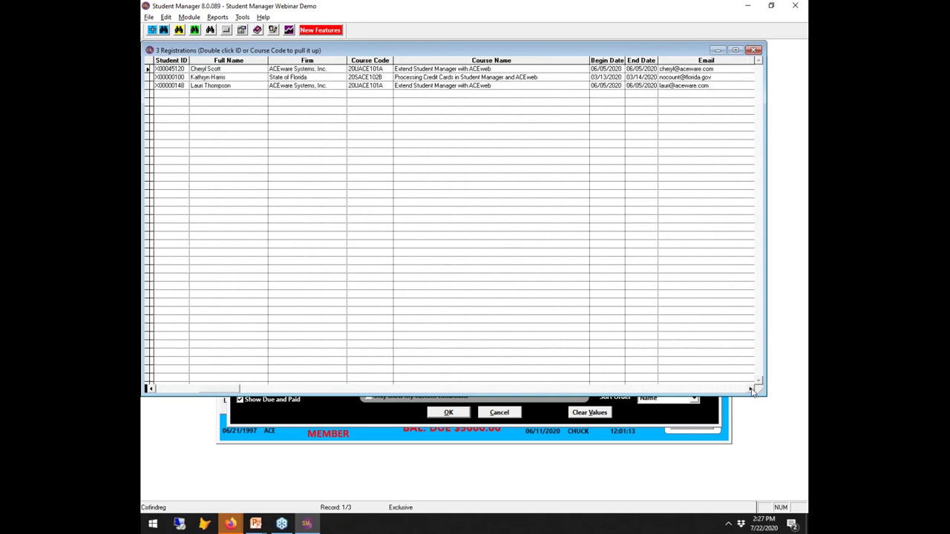
pyautogui.click(751, 389)
pyautogui.click(750, 389)
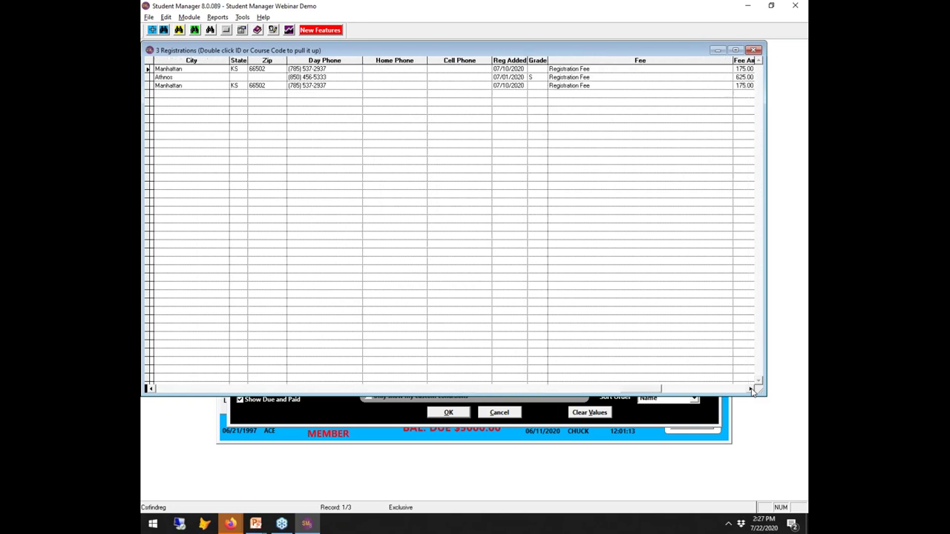
pyautogui.click(751, 389)
pyautogui.click(751, 389)
pyautogui.press('Home')
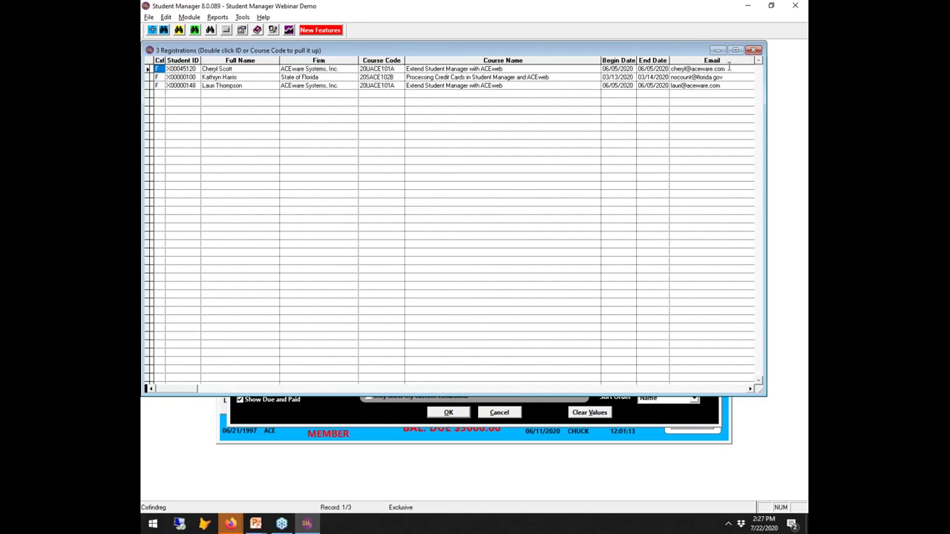
pyautogui.click(751, 51)
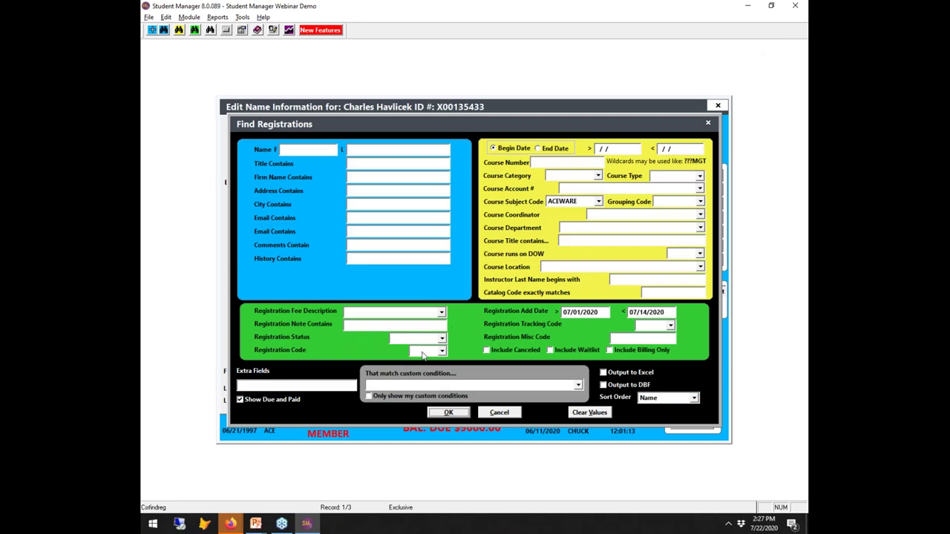
# Step: Add nmorg as an extra field and rerun the registration search
pyautogui.click(327, 385)
pyautogui.write('nmorg')
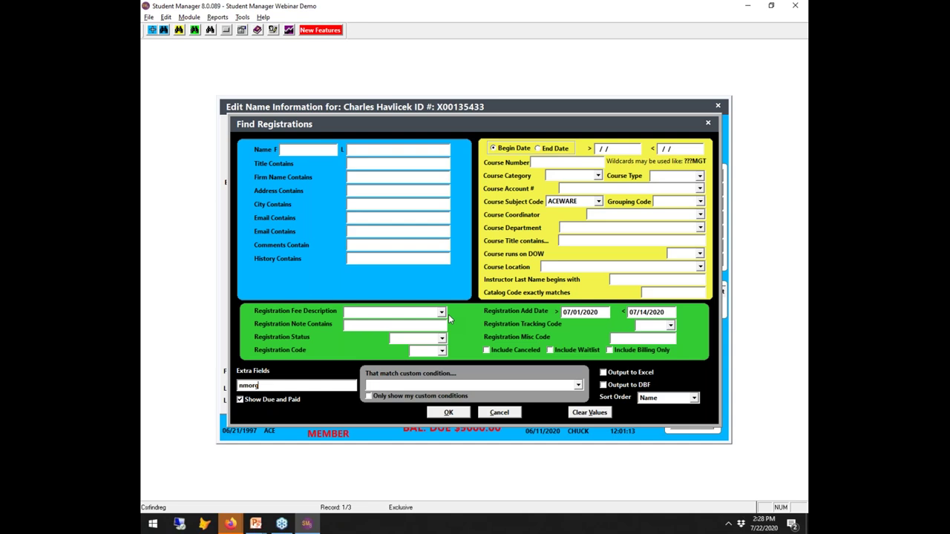
pyautogui.click(449, 413)
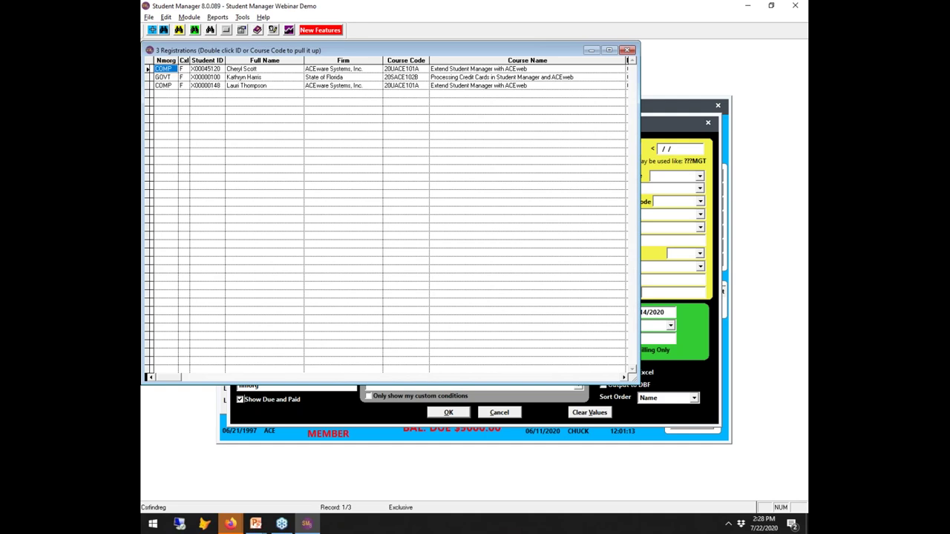
# Step: Open the first and second listed registrations from their student IDs, closing each registration record after viewing it
pyautogui.doubleClick(211, 68)
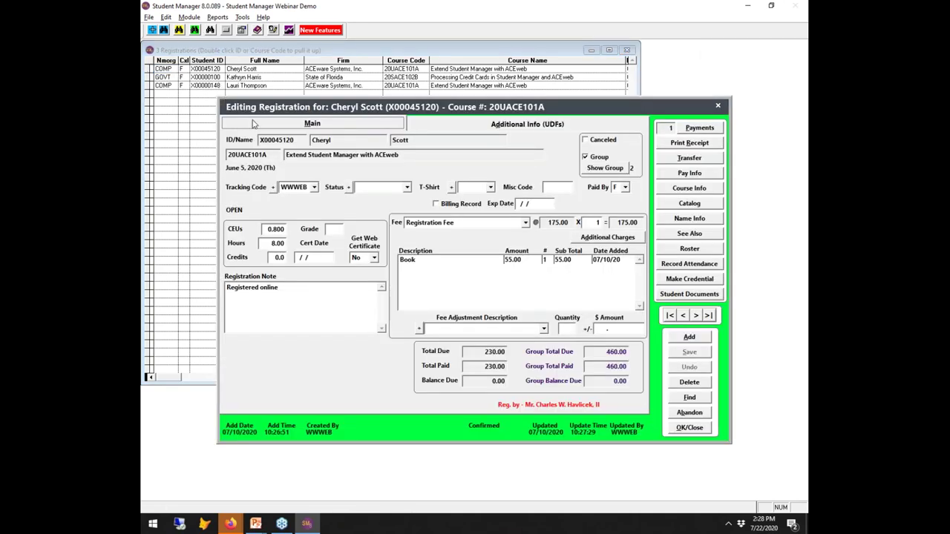
pyautogui.click(695, 433)
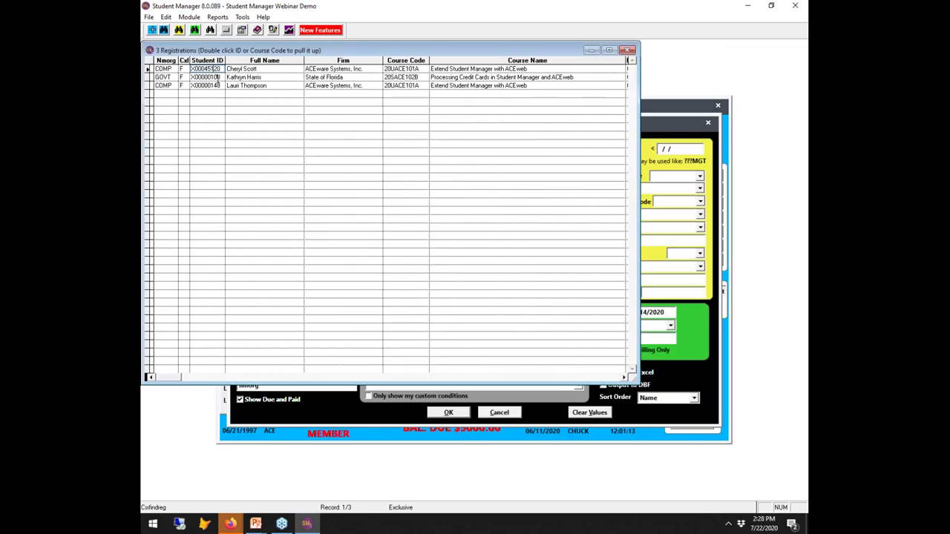
pyautogui.doubleClick(242, 70)
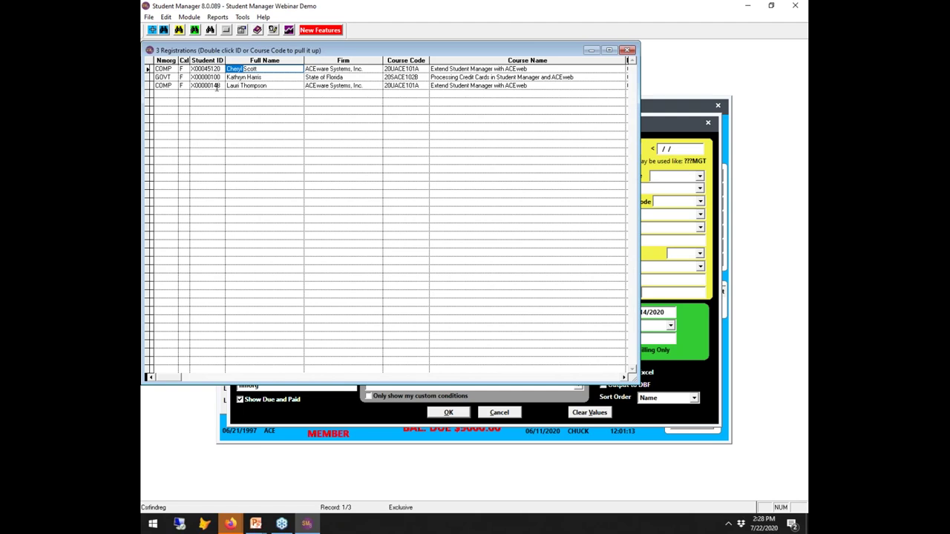
pyautogui.doubleClick(214, 77)
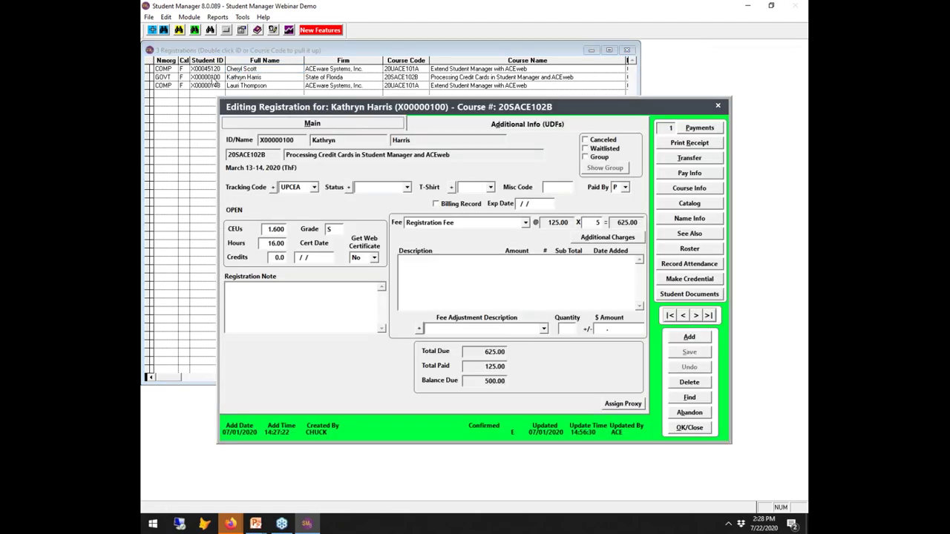
pyautogui.click(691, 412)
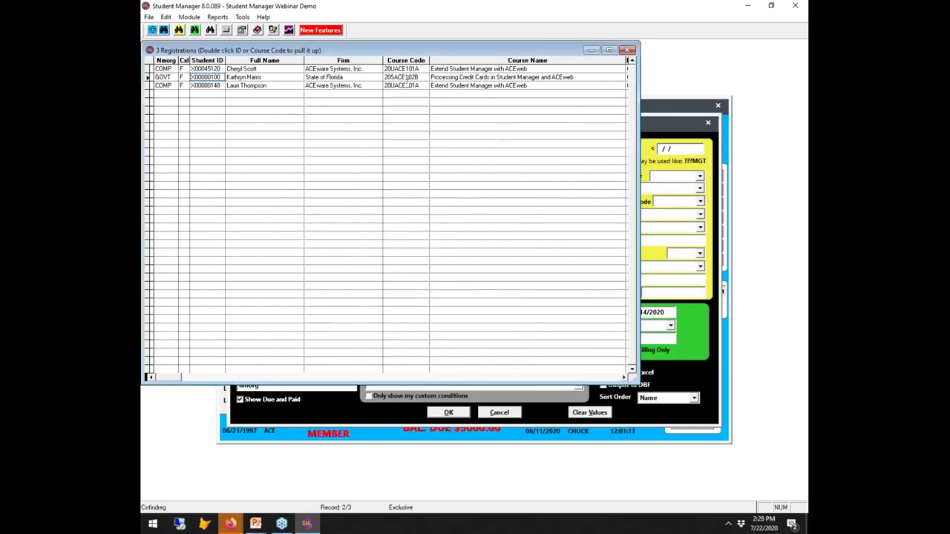
# Step: Open the third registration from its course code, view its name and course information, and return to the results list
pyautogui.doubleClick(407, 86)
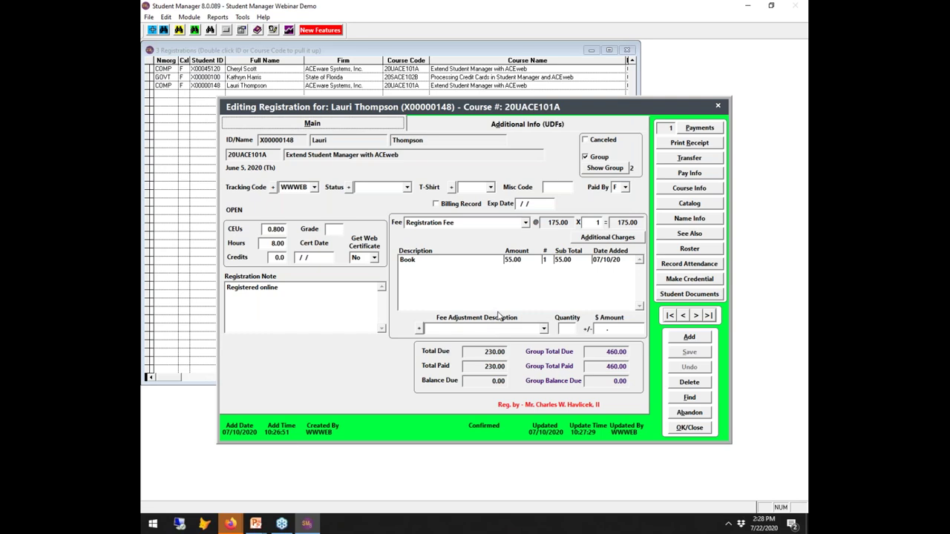
pyautogui.click(690, 219)
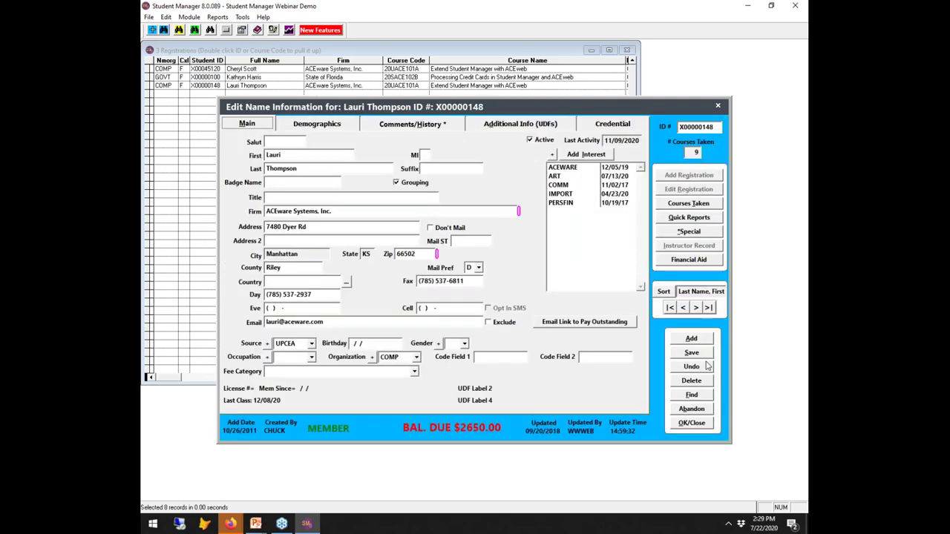
pyautogui.click(703, 409)
pyautogui.click(689, 189)
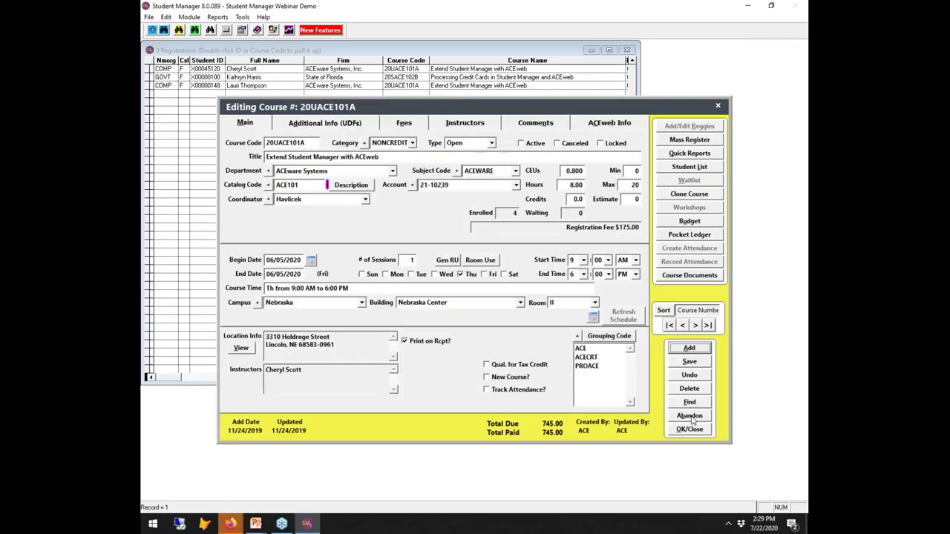
pyautogui.click(691, 417)
pyautogui.click(693, 424)
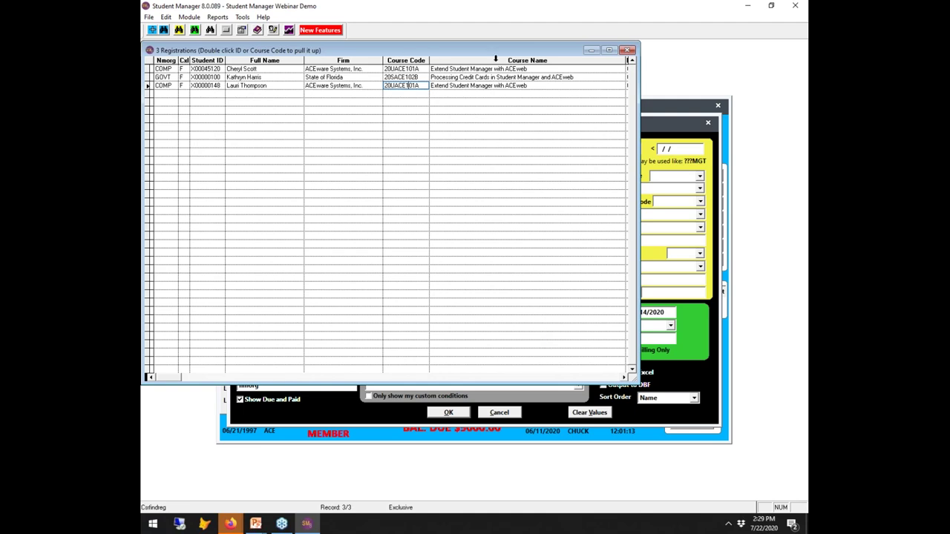
# Step: Close the registration results, check the sort order choices while keeping Name, and clear all search values
pyautogui.click(628, 50)
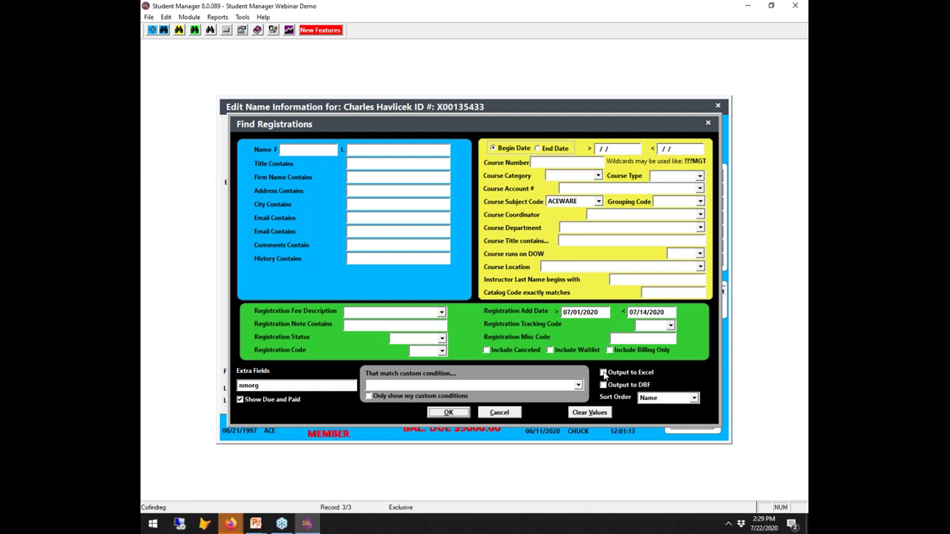
pyautogui.click(694, 399)
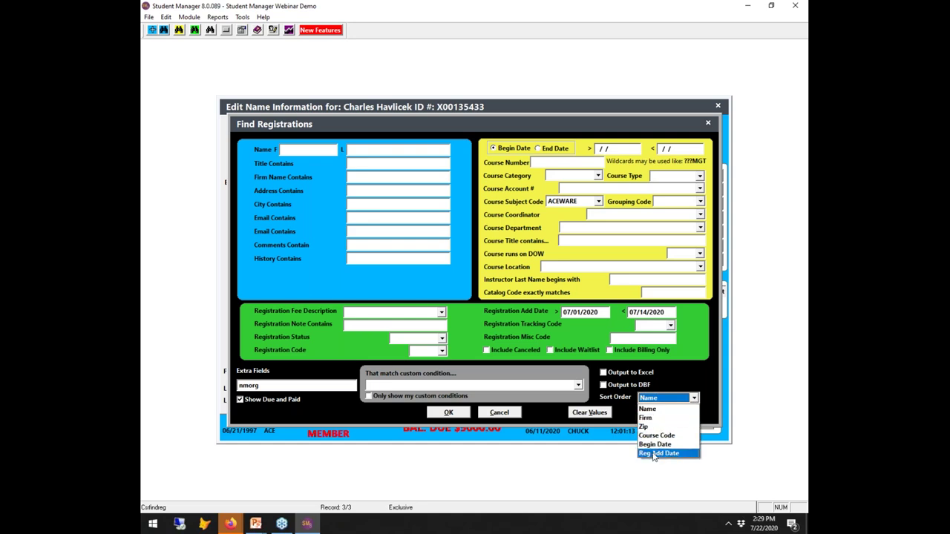
pyautogui.click(653, 410)
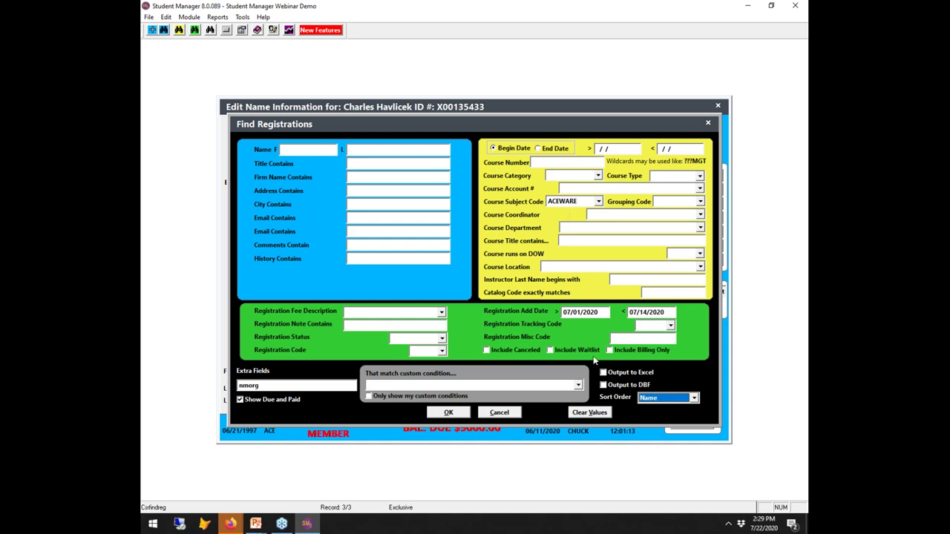
pyautogui.click(590, 413)
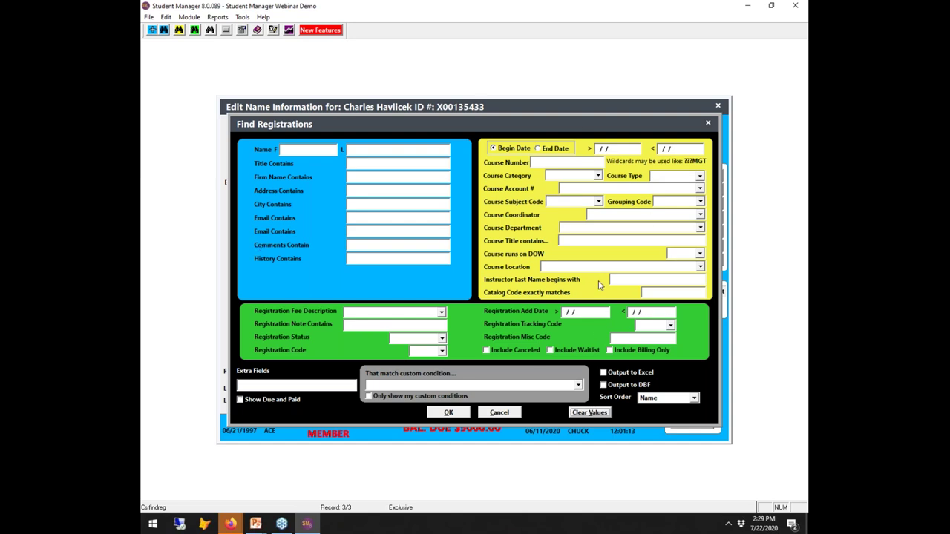
# Step: Search for registrations with course number 20S and the fee description Butt in seat
pyautogui.click(587, 162)
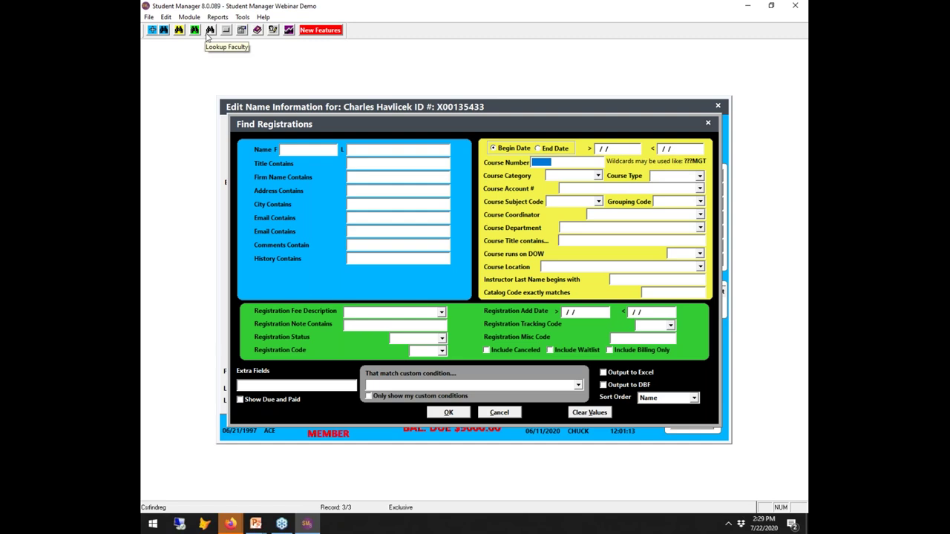
pyautogui.write('205')
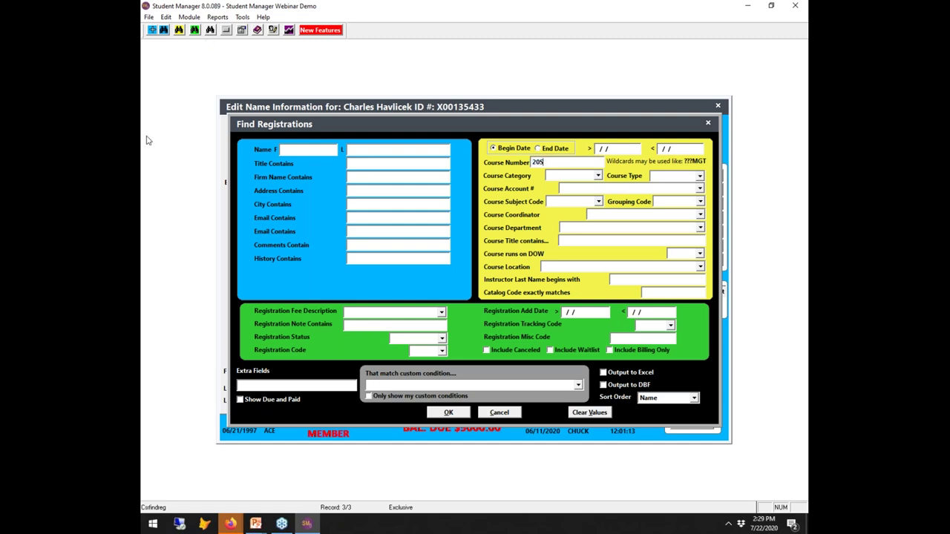
pyautogui.click(441, 312)
pyautogui.click(369, 341)
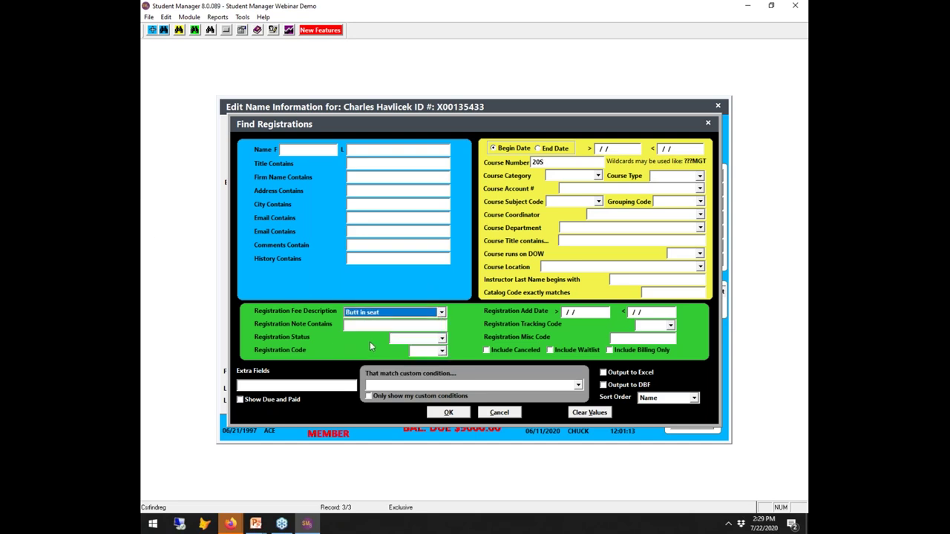
pyautogui.click(459, 415)
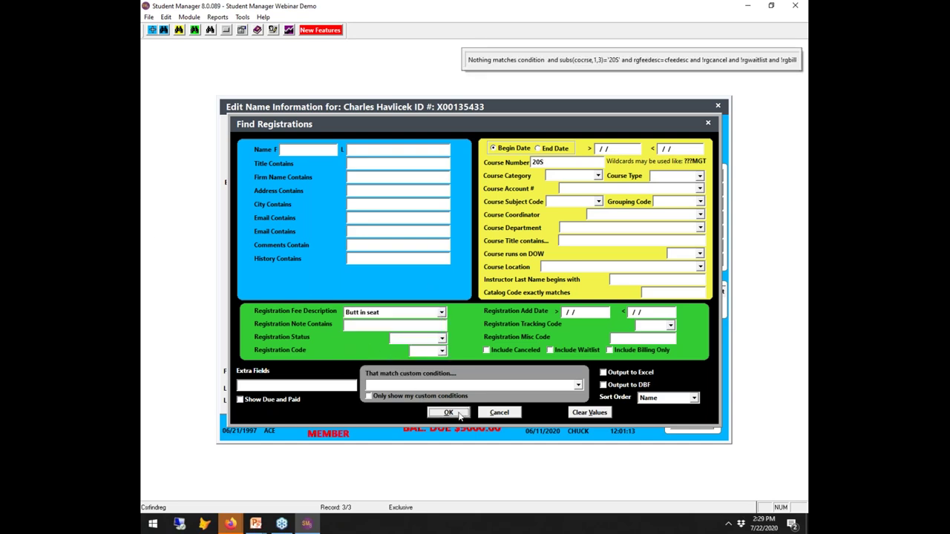
# Step: Shorten the course number to 20, rerun the search, and close the registrations list after viewing it
pyautogui.click(547, 161)
pyautogui.press('BackSpace')
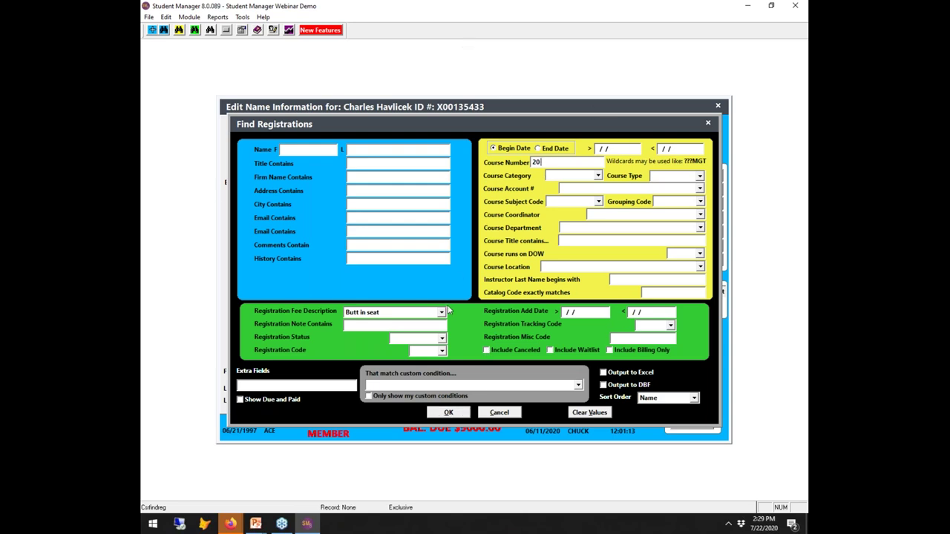
pyautogui.click(443, 415)
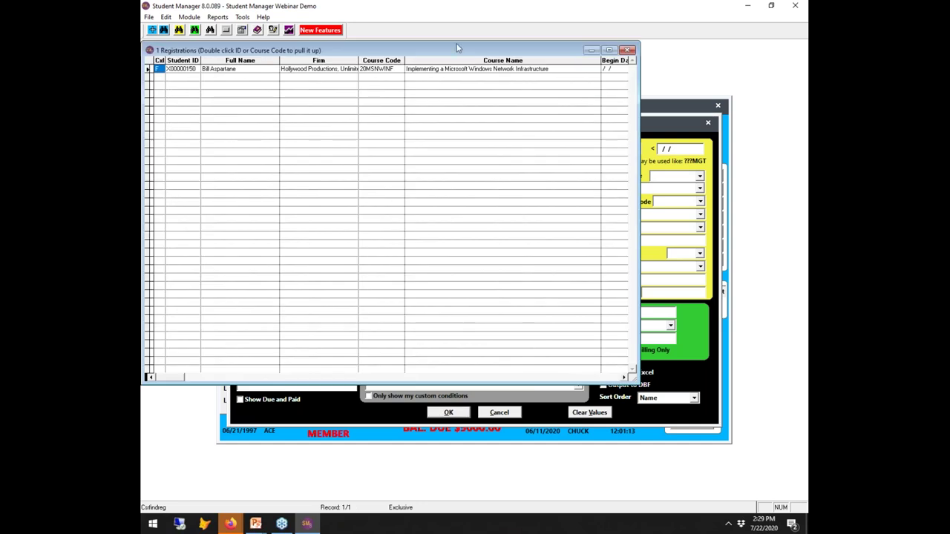
pyautogui.click(624, 377)
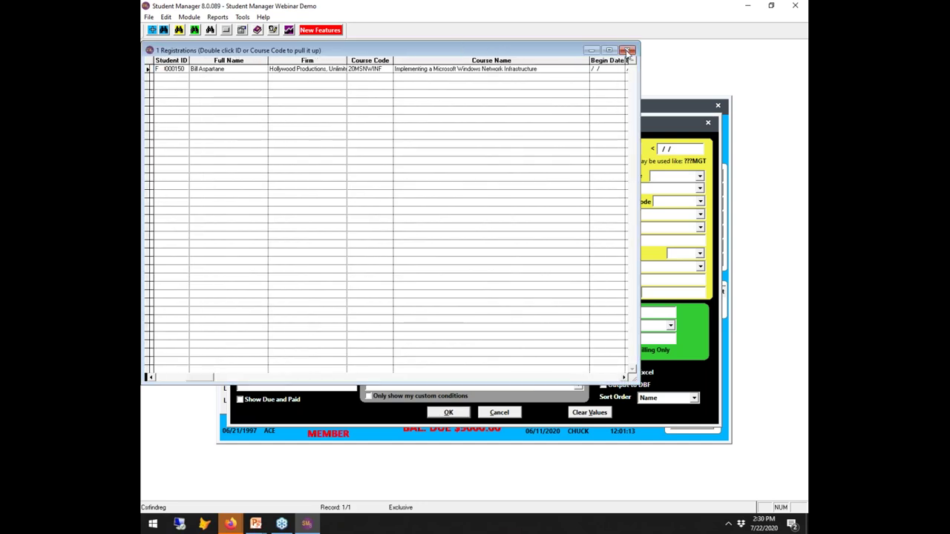
pyautogui.click(627, 50)
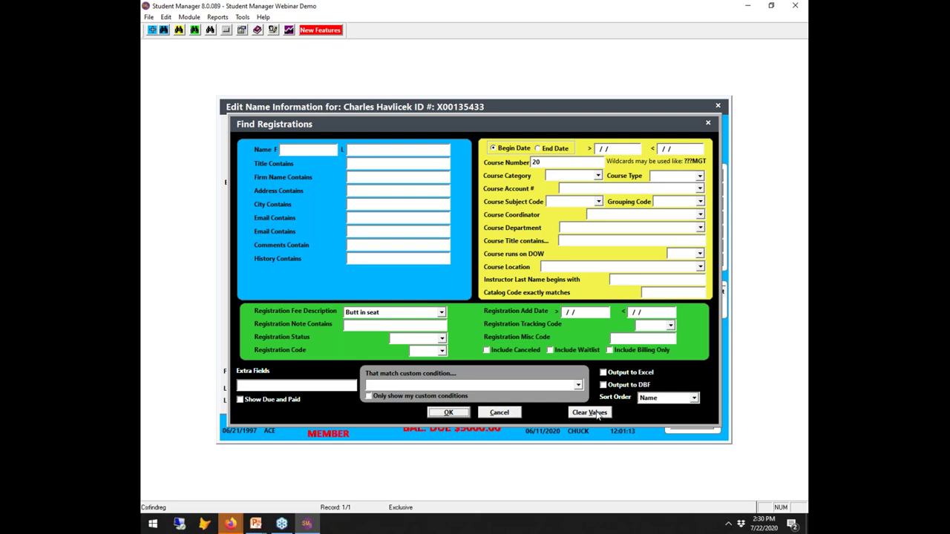
# Step: Cancel the registration search and close the open name record
pyautogui.click(499, 413)
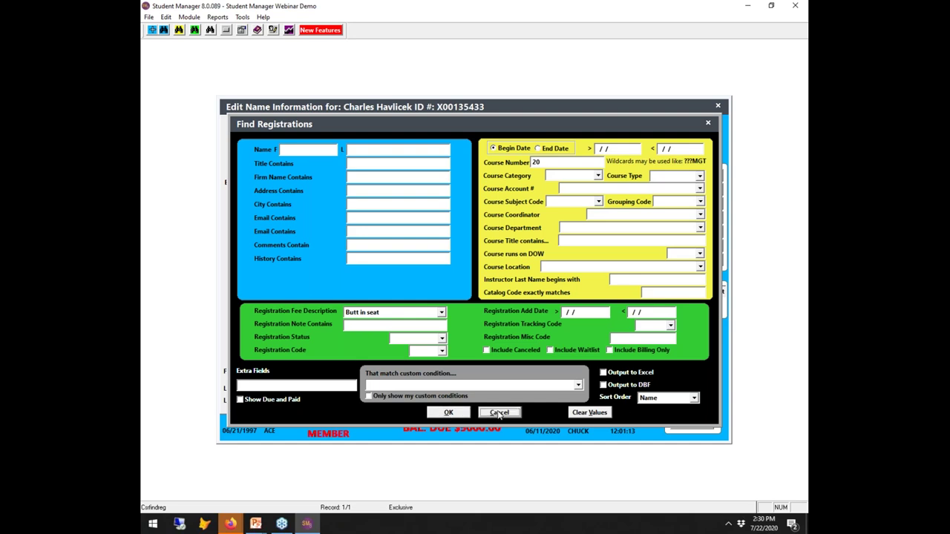
pyautogui.click(692, 395)
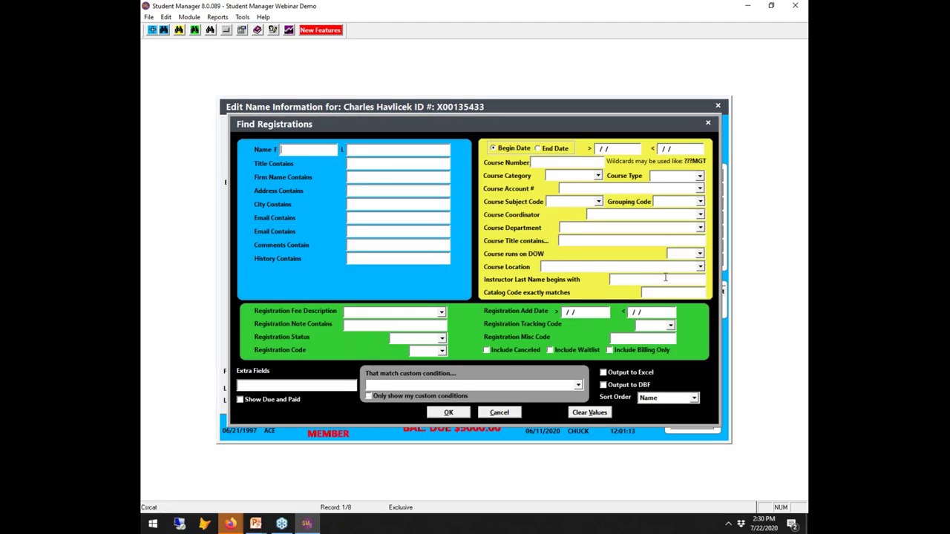
pyautogui.click(262, 384)
pyautogui.click(509, 413)
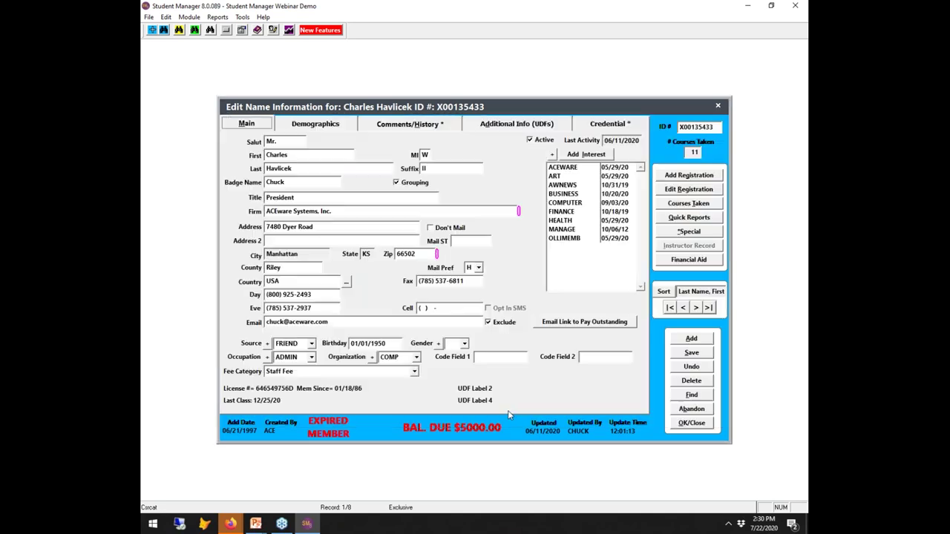
pyautogui.click(705, 426)
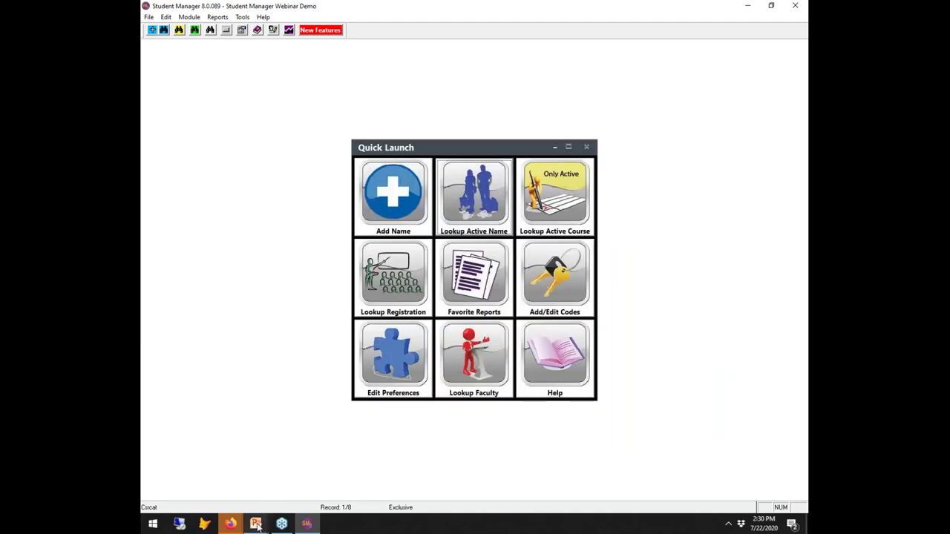
# Step: Switch to the PowerPoint slide show and advance through the F4 Registration Find slides to the Questions slide
pyautogui.moveTo(255, 520)
pyautogui.click(247, 479)
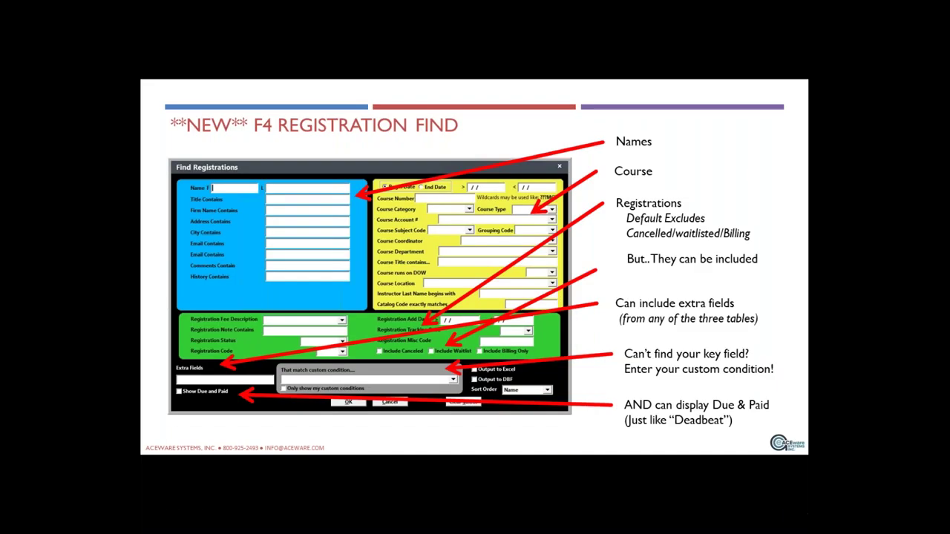
pyautogui.click(511, 317)
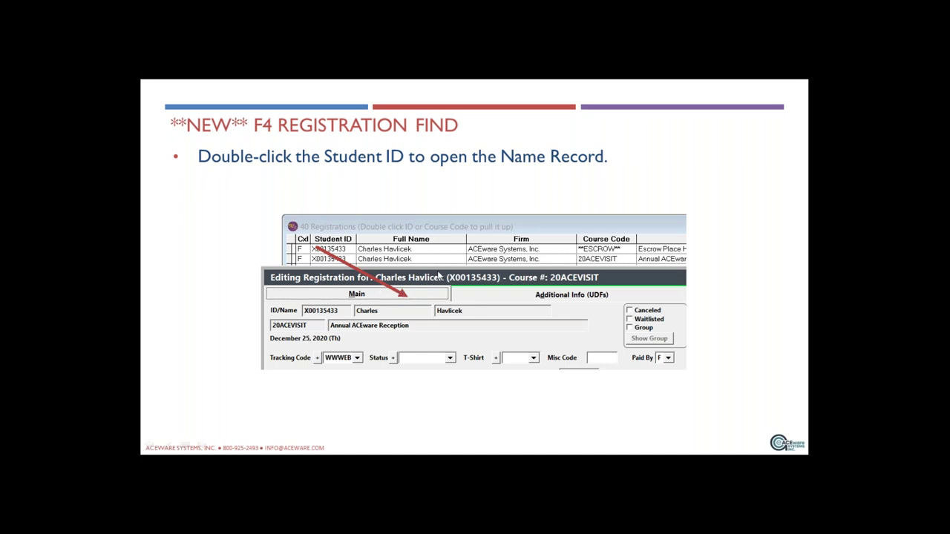
pyautogui.press('Right')
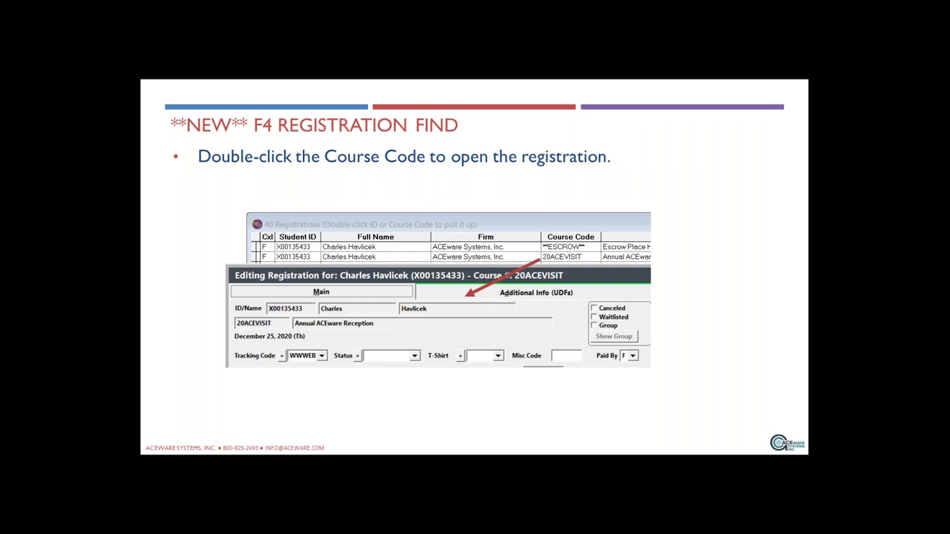
pyautogui.press('Right')
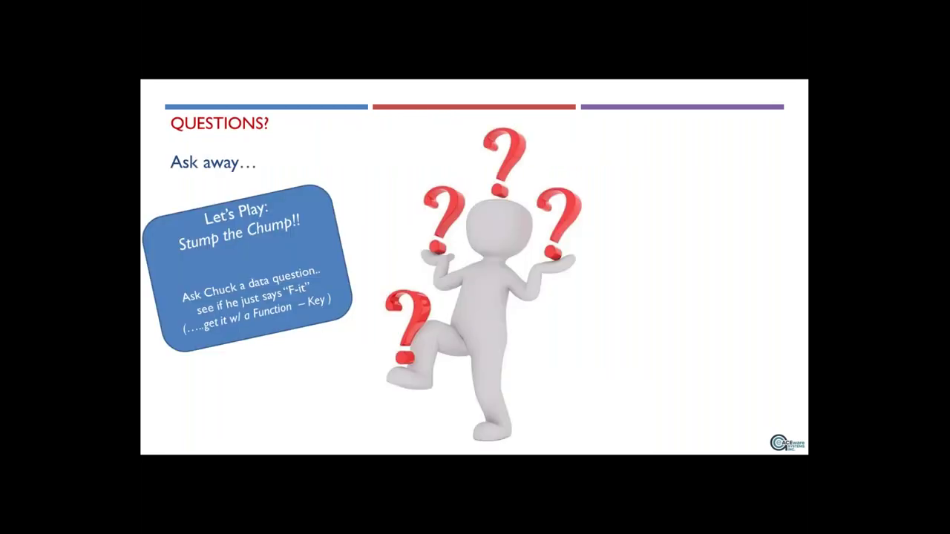
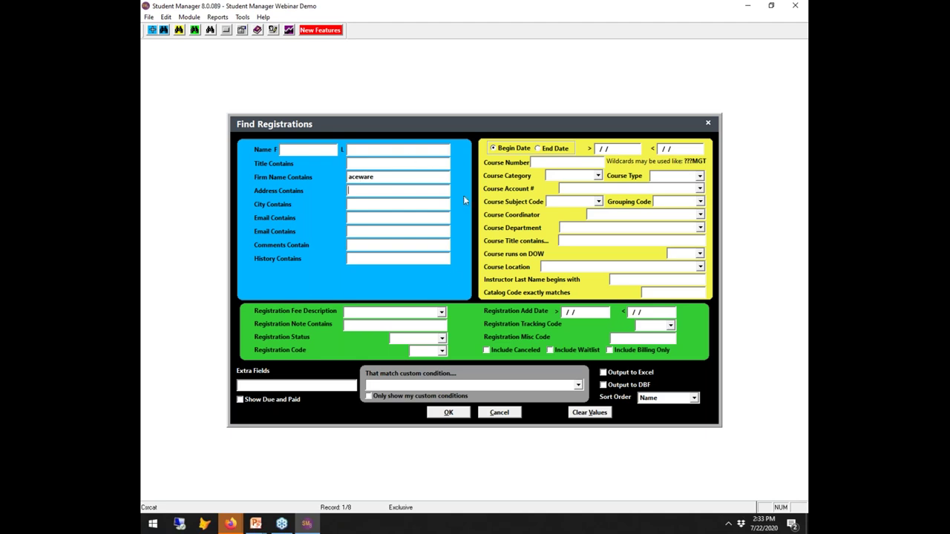
# Step: Set the registration add date range to 01/01/2020 through 07/22/2020 and run the search for the aceware firm
pyautogui.click(589, 312)
pyautogui.write('01012020')
pyautogui.press('Tab')
pyautogui.click(653, 312)
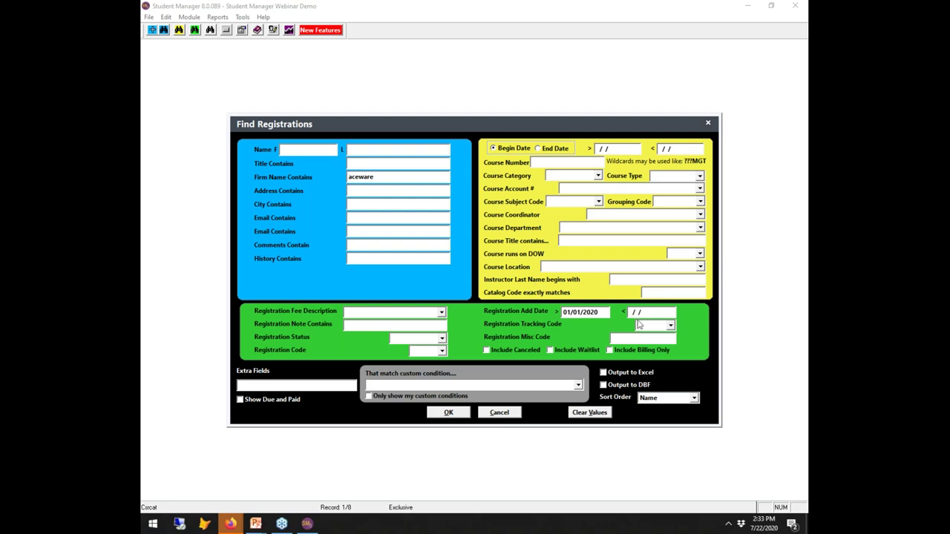
pyautogui.click(607, 304)
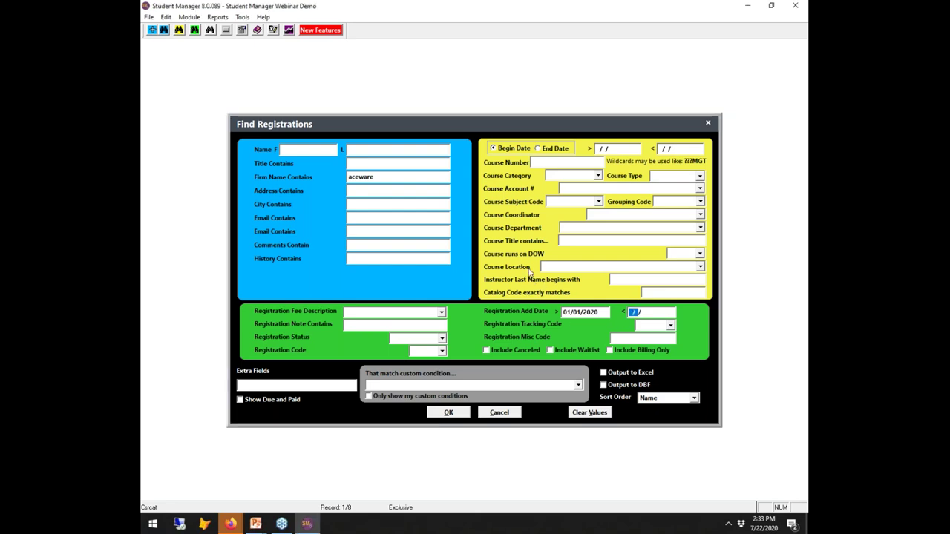
pyautogui.press('t')
pyautogui.press('Tab')
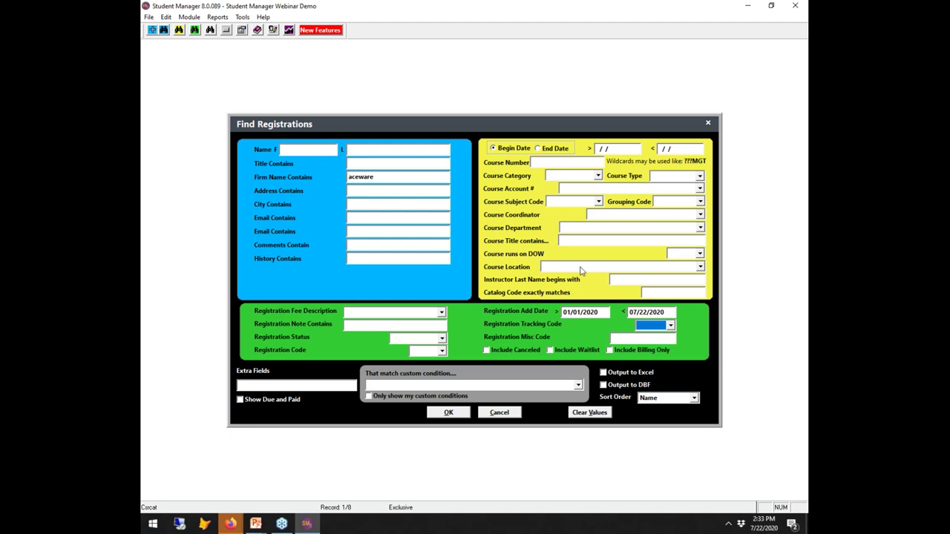
pyautogui.click(451, 414)
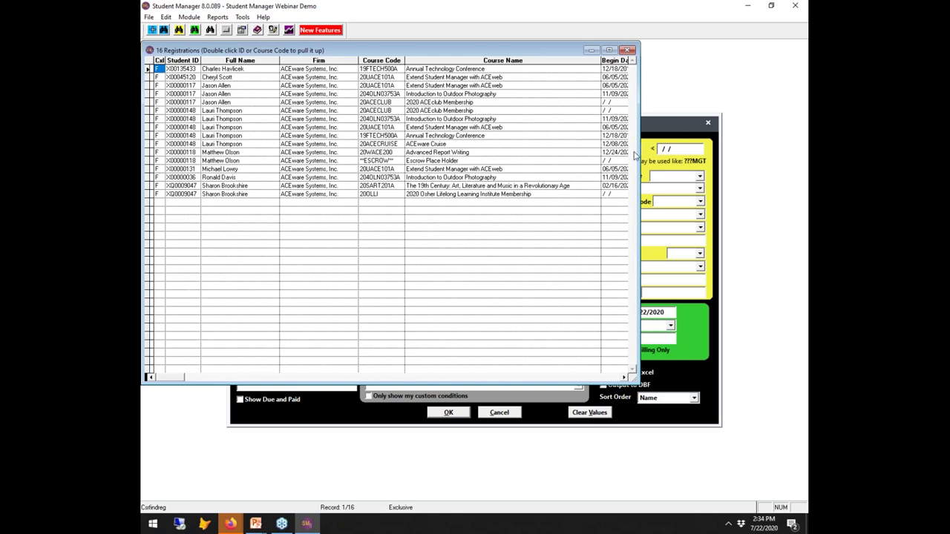
# Step: Widen the registrations list to view the dates and email column, close it, and rerun the search
pyautogui.moveTo(635, 154); pyautogui.dragTo(807, 167)
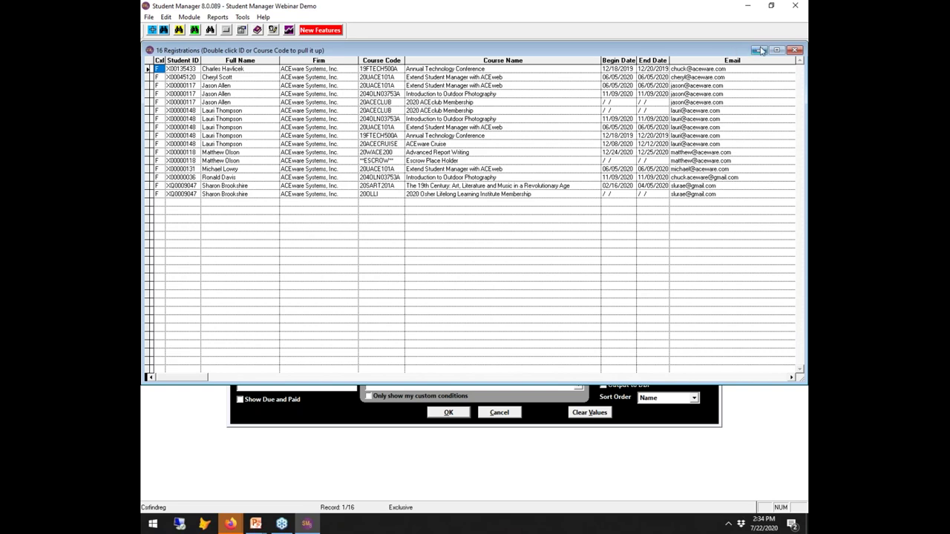
pyautogui.click(795, 50)
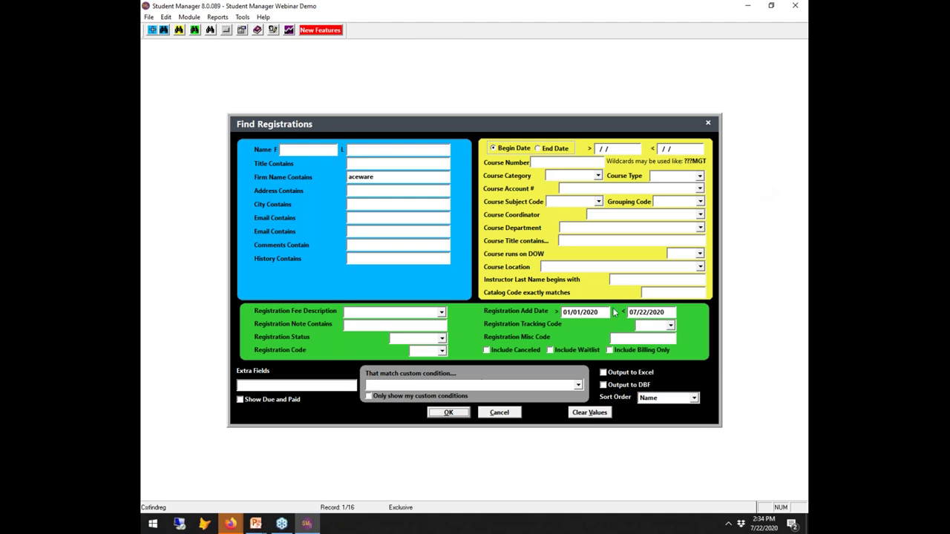
pyautogui.click(448, 412)
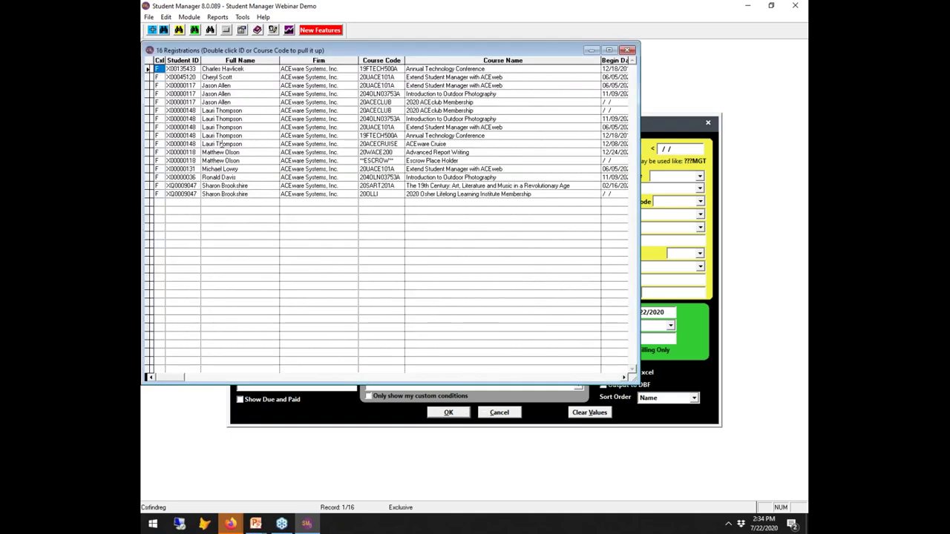
# Step: Open the second listed registration from its student ID and remove its Group flag
pyautogui.doubleClick(196, 77)
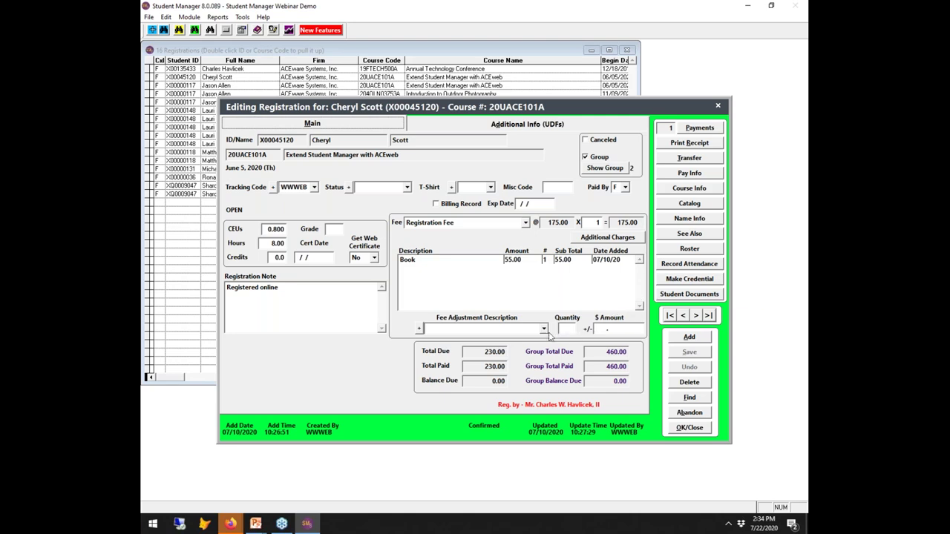
pyautogui.click(591, 158)
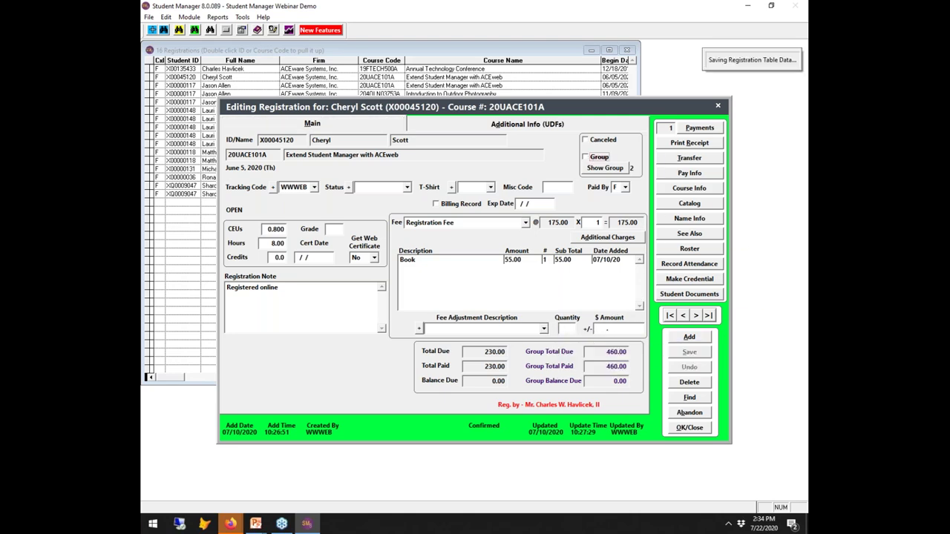
pyautogui.click(414, 258)
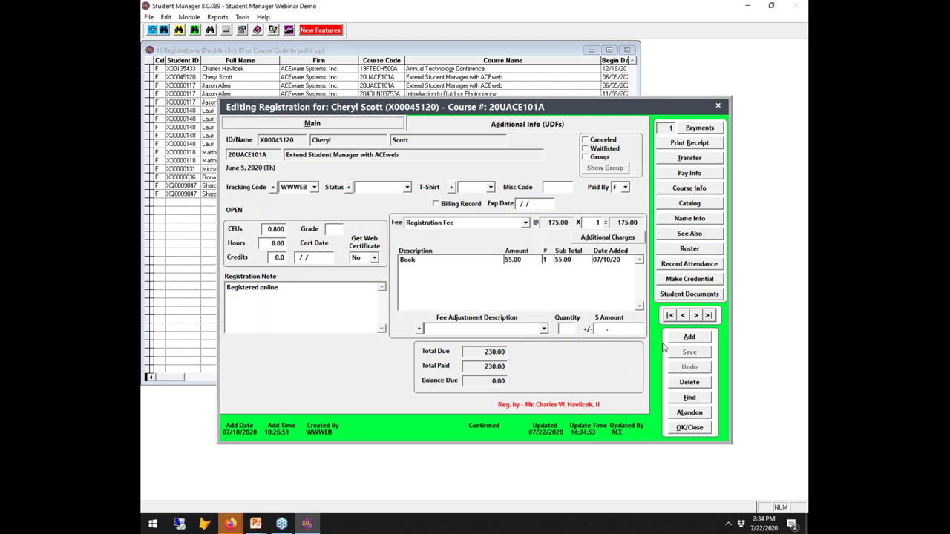
# Step: Add one Calculator to the registration's additional charges, and close the registration and the results list
pyautogui.doubleClick(583, 255)
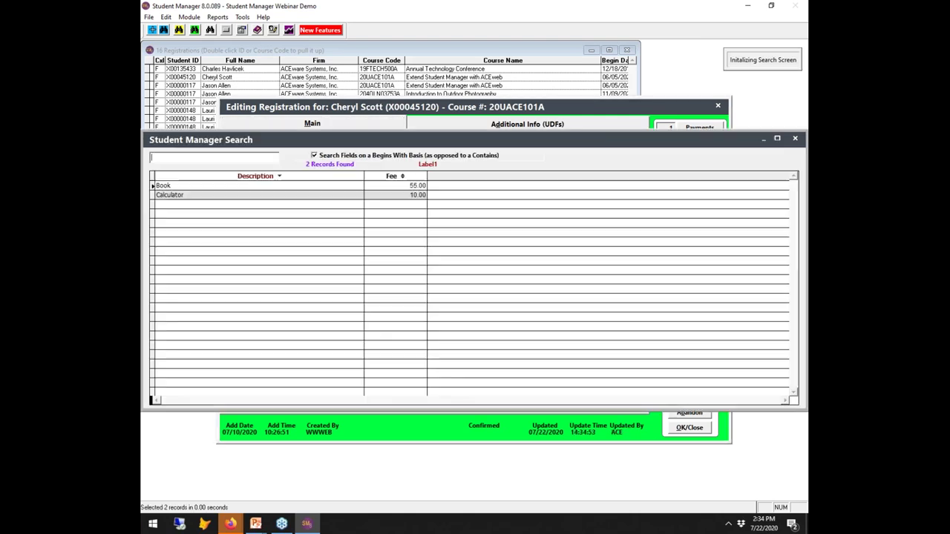
pyautogui.doubleClick(237, 193)
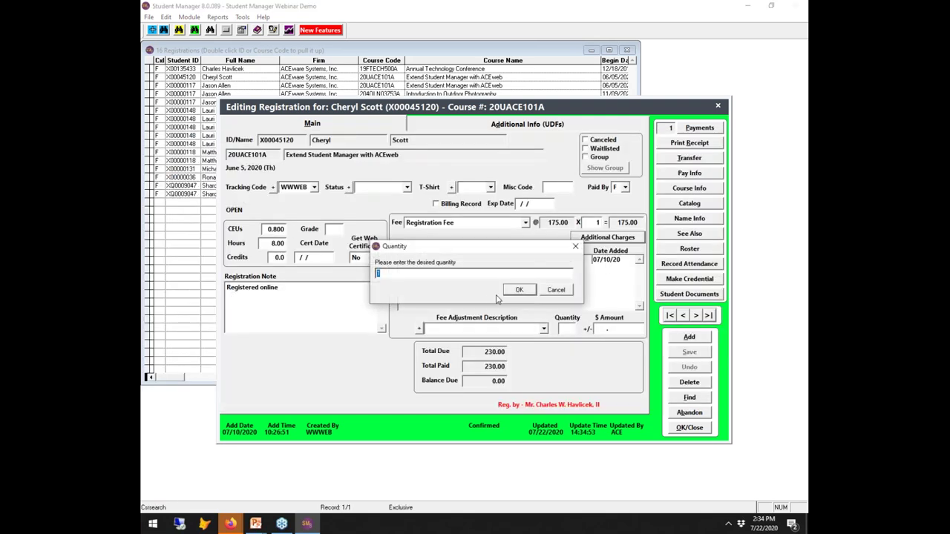
pyautogui.click(518, 290)
pyautogui.click(682, 429)
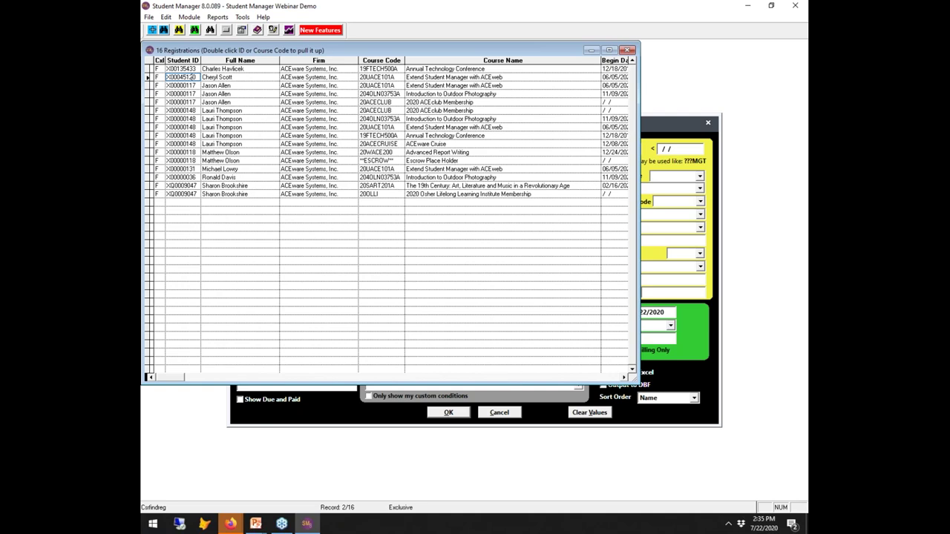
pyautogui.click(627, 50)
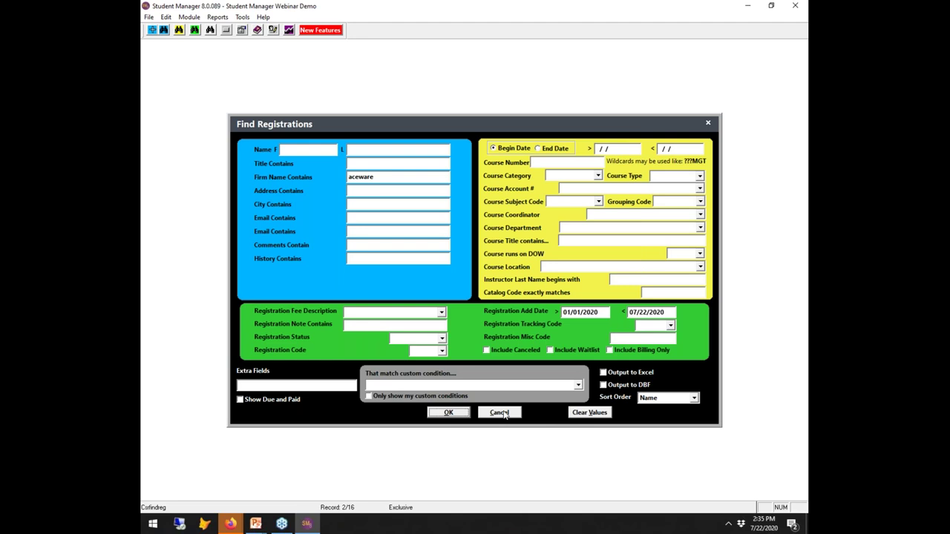
# Step: Look up where Find Registrations is listed among the registration commands, and close the find form and Quick Launch
pyautogui.click(187, 17)
pyautogui.moveTo(204, 39)
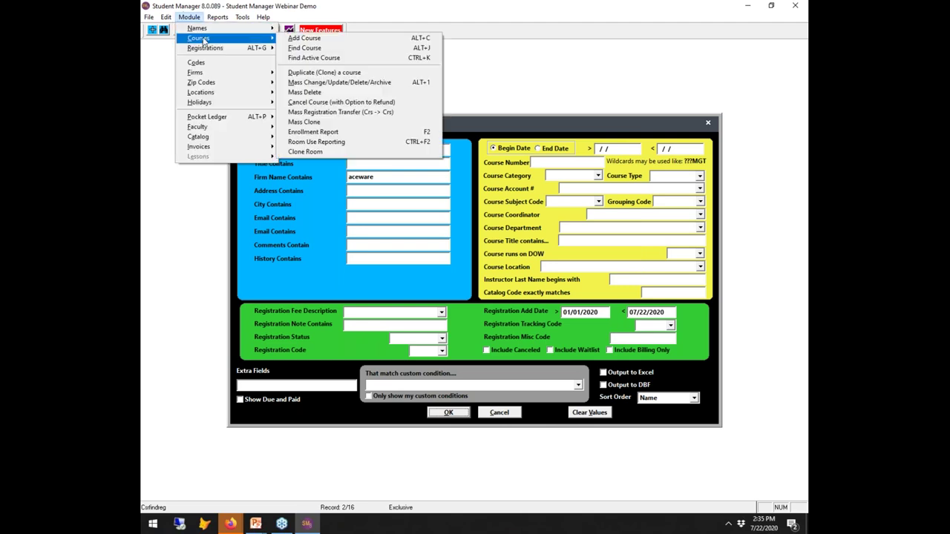
pyautogui.moveTo(245, 50)
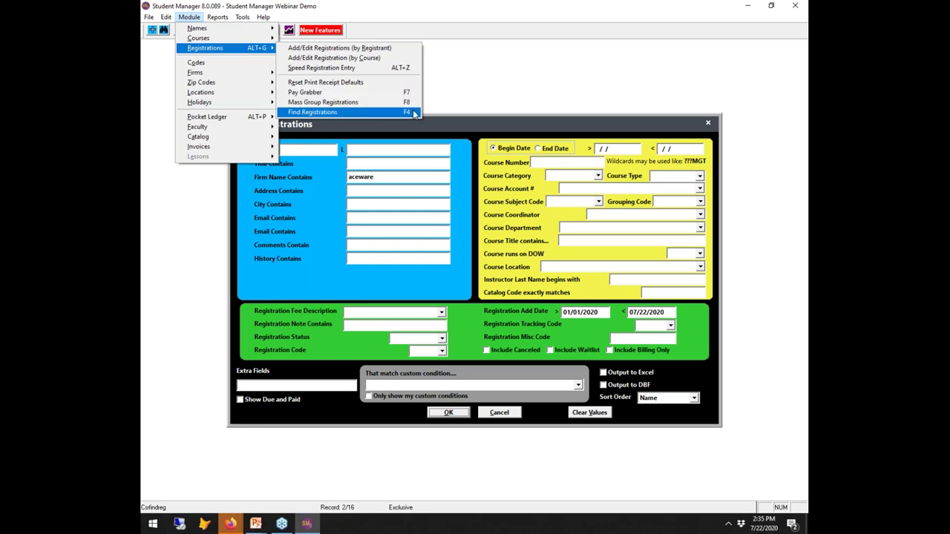
pyautogui.click(486, 105)
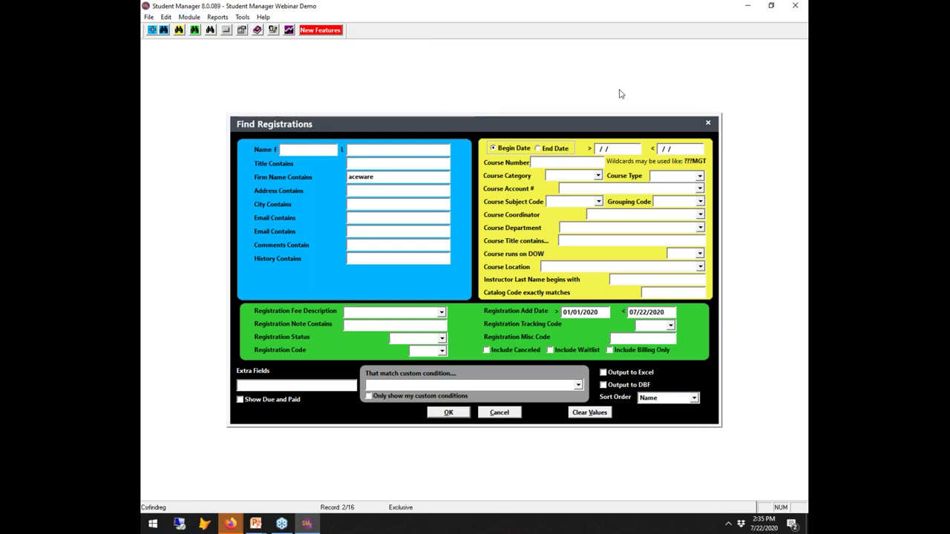
pyautogui.click(497, 414)
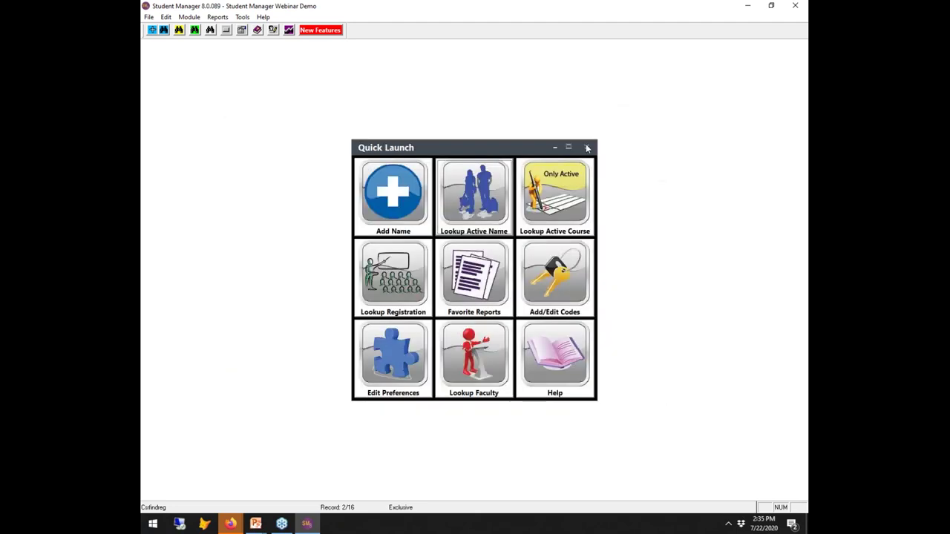
pyautogui.click(587, 147)
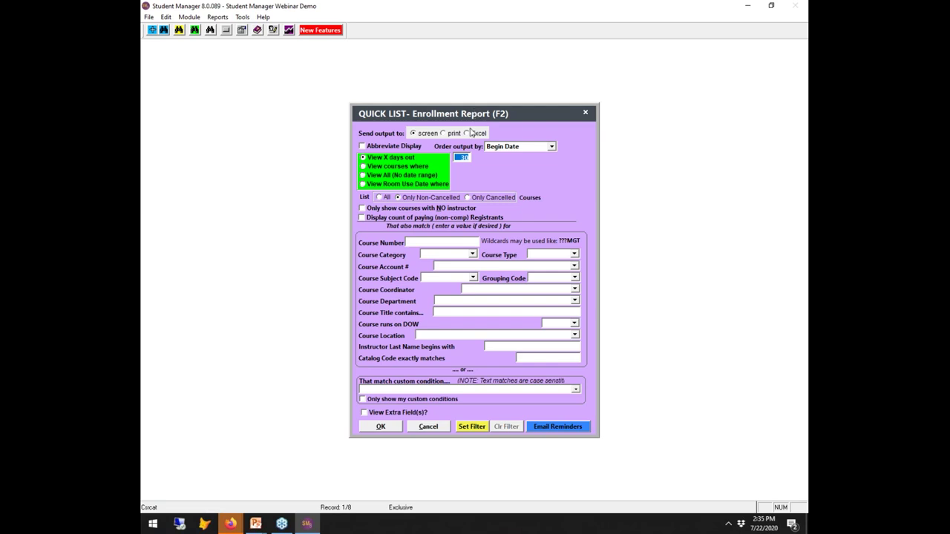
# Step: Run the enrollment report on screen for all courses without a date range, using the custom condition coaddate > date()-7
pyautogui.click(575, 389)
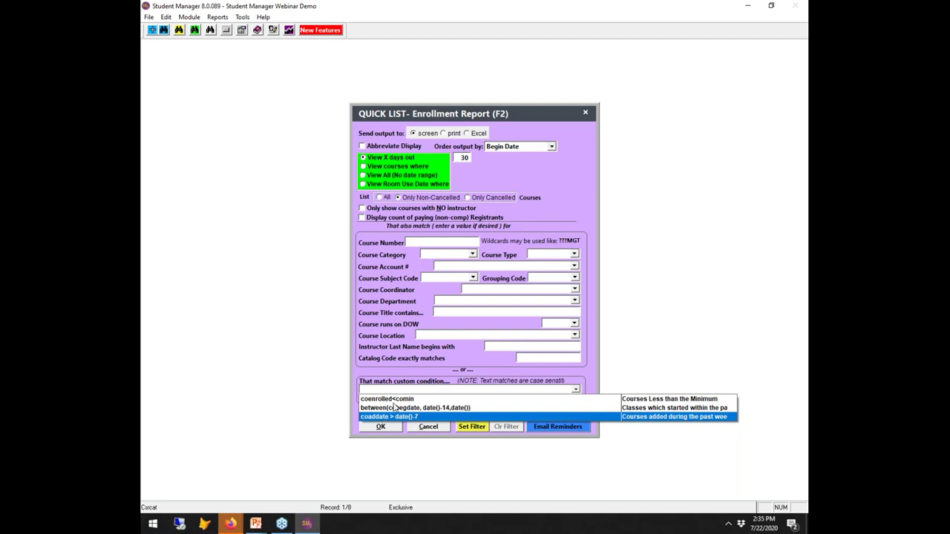
pyautogui.click(473, 365)
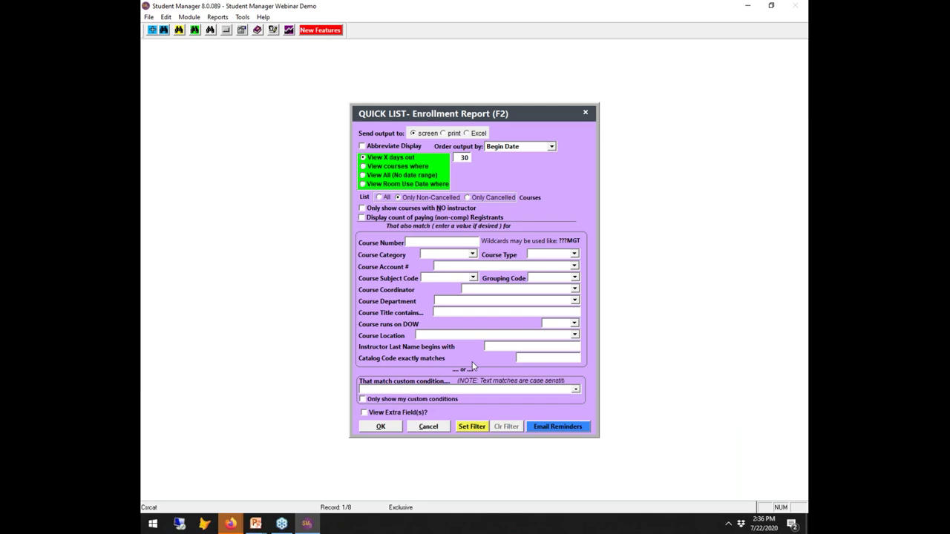
pyautogui.click(407, 177)
pyautogui.moveTo(580, 394)
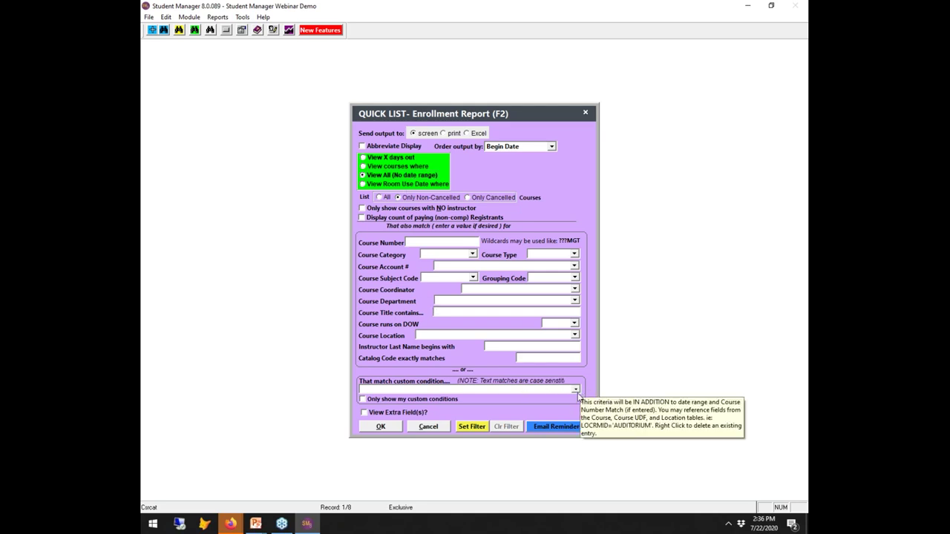
pyautogui.click(575, 390)
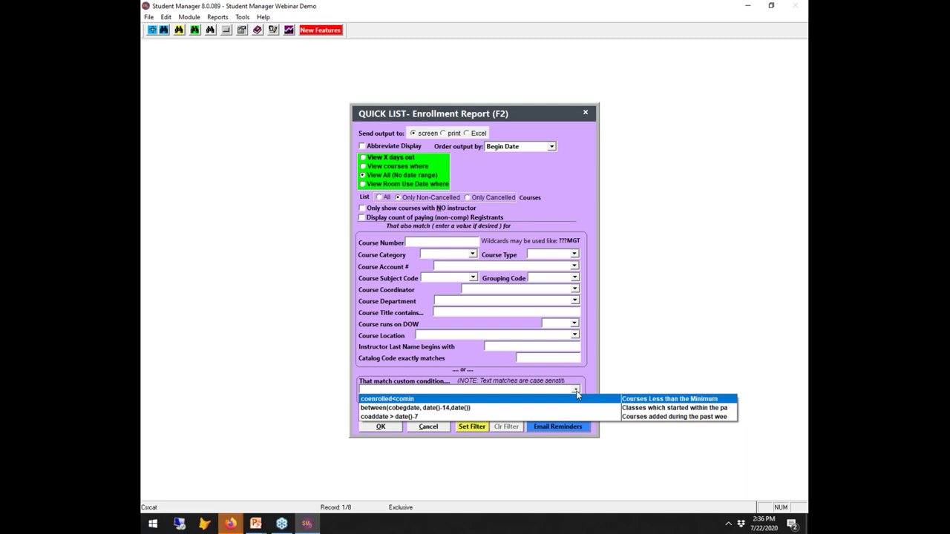
pyautogui.click(421, 417)
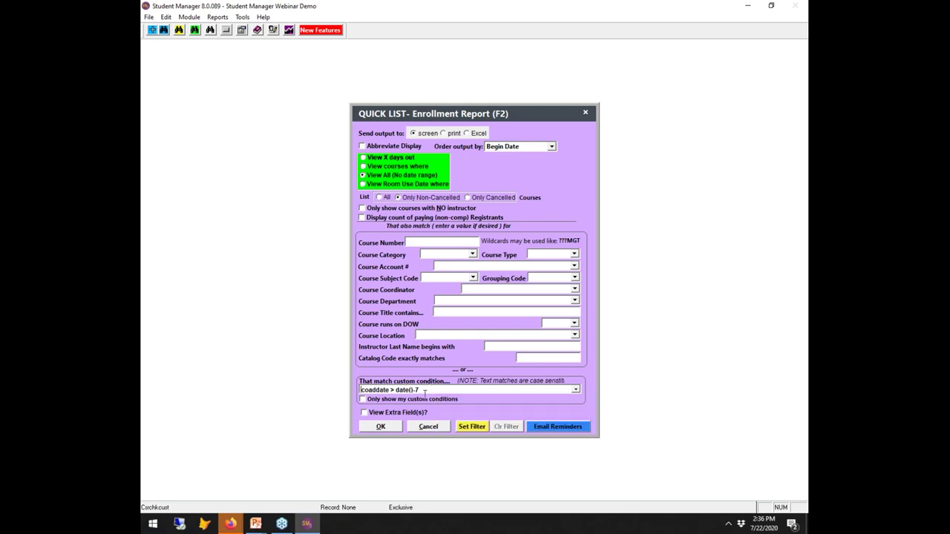
pyautogui.click(385, 427)
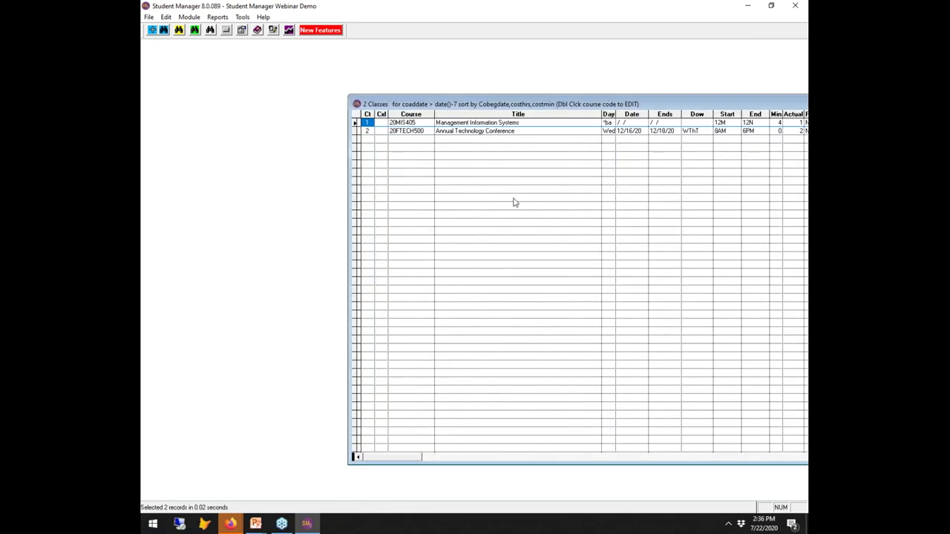
# Step: Reposition the class list to view its instructor, location and time columns, and close it
pyautogui.moveTo(474, 83); pyautogui.dragTo(329, 80)
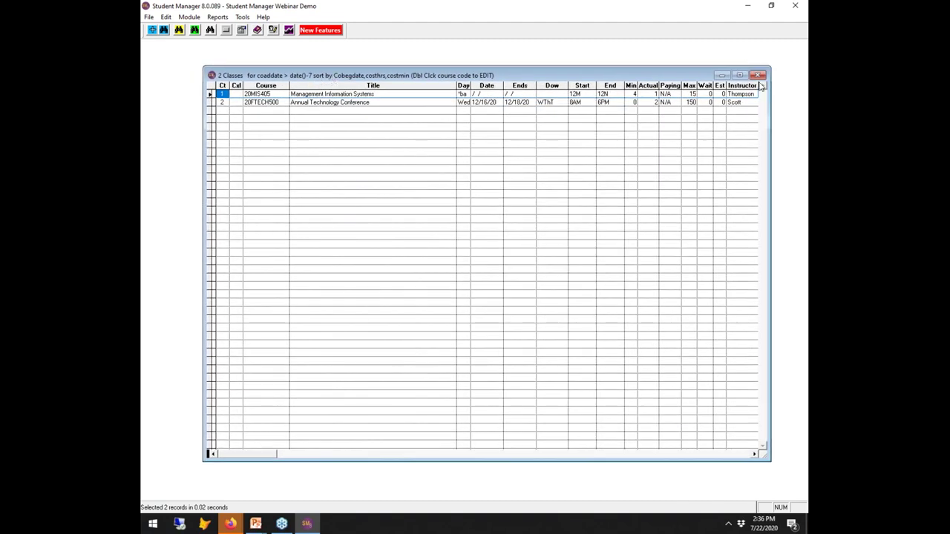
pyautogui.click(747, 455)
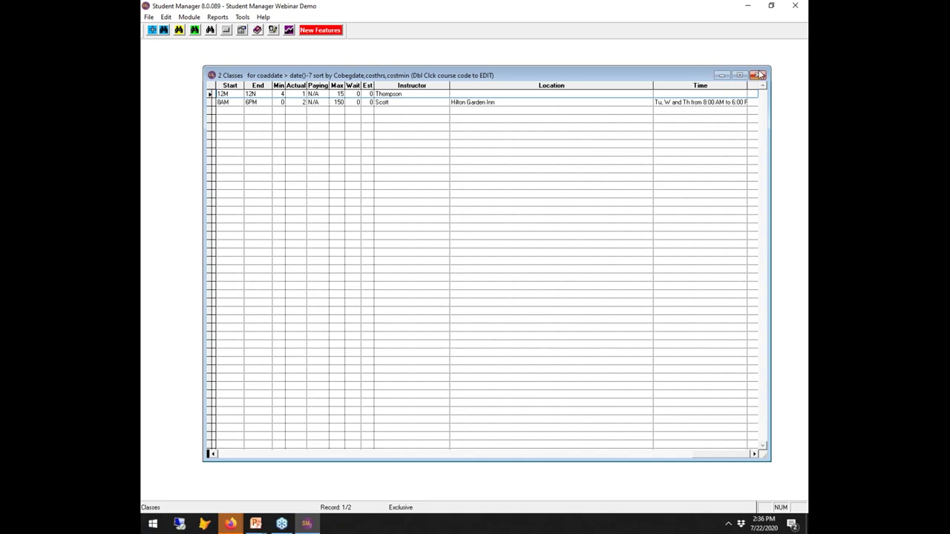
pyautogui.click(758, 75)
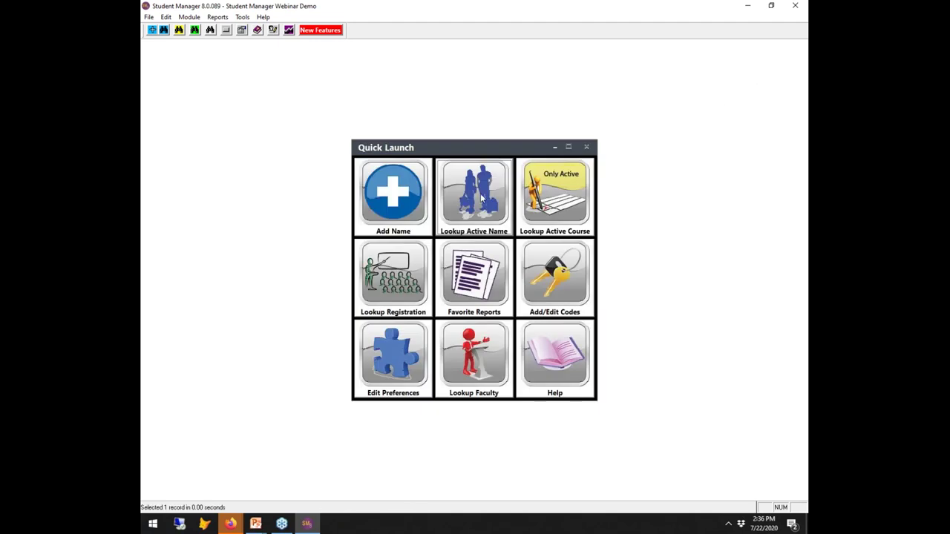
# Step: Reopen the enrollment report, select the custom condition coaddate > date()-7, and add COADDATE as an extra field
pyautogui.press('F2')
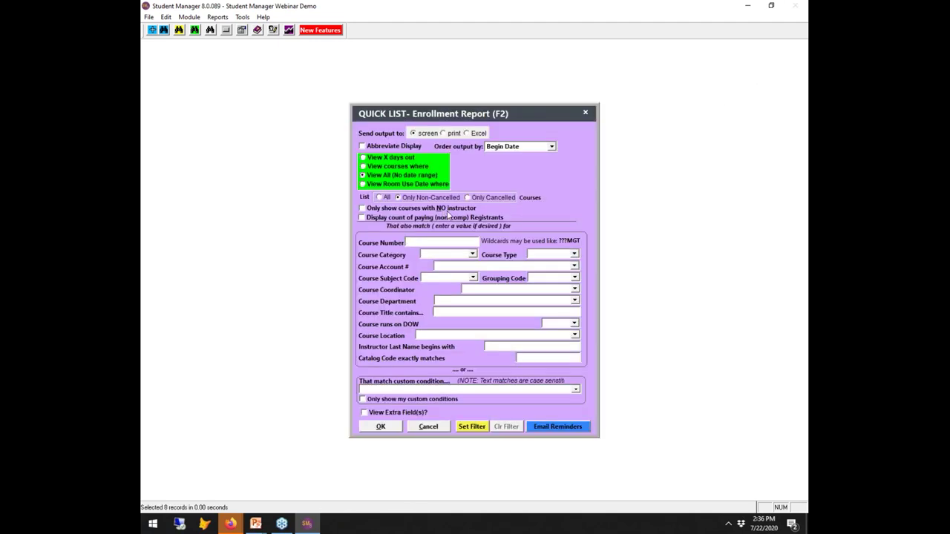
pyautogui.click(577, 390)
pyautogui.click(393, 418)
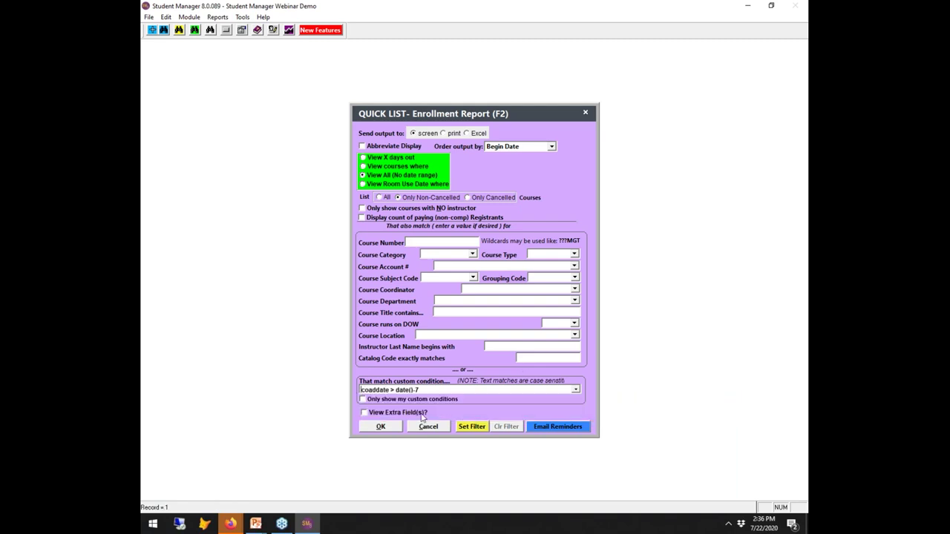
pyautogui.click(364, 413)
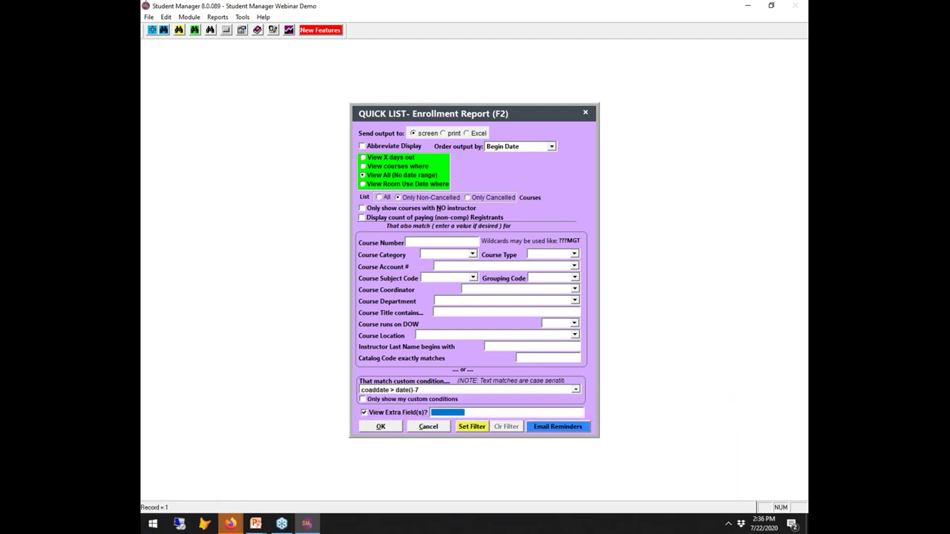
pyautogui.write('COADDATE')
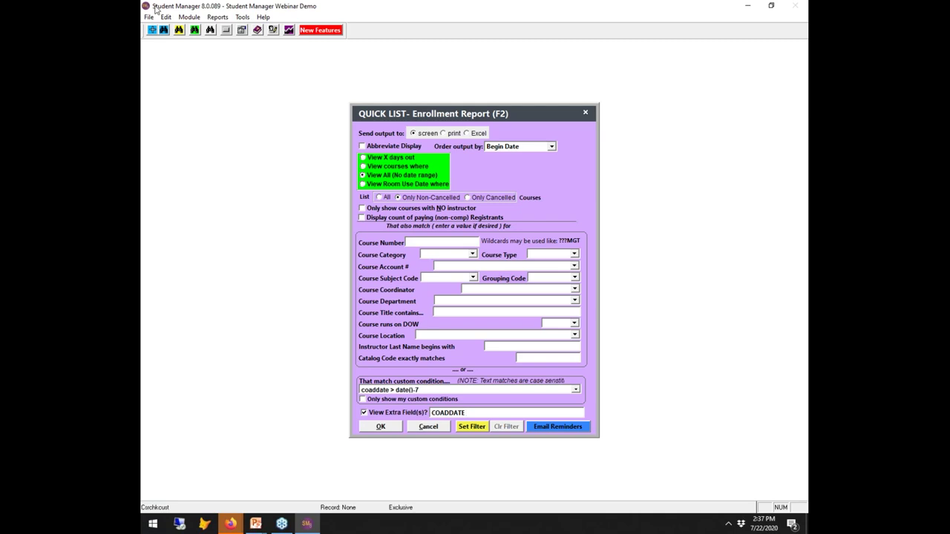
# Step: Try the View X days out and View courses where date options, and return to View All (No date range)
pyautogui.click(367, 159)
pyautogui.click(370, 167)
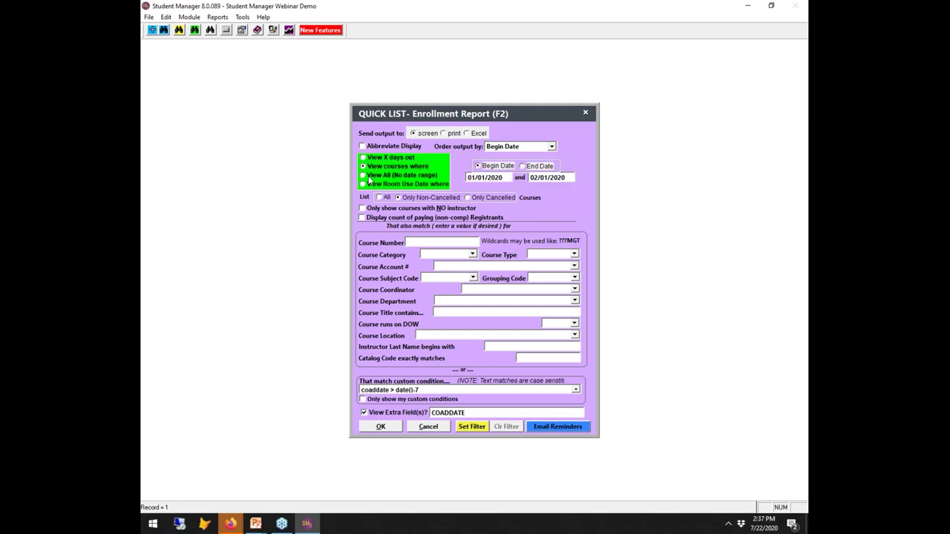
pyautogui.click(369, 178)
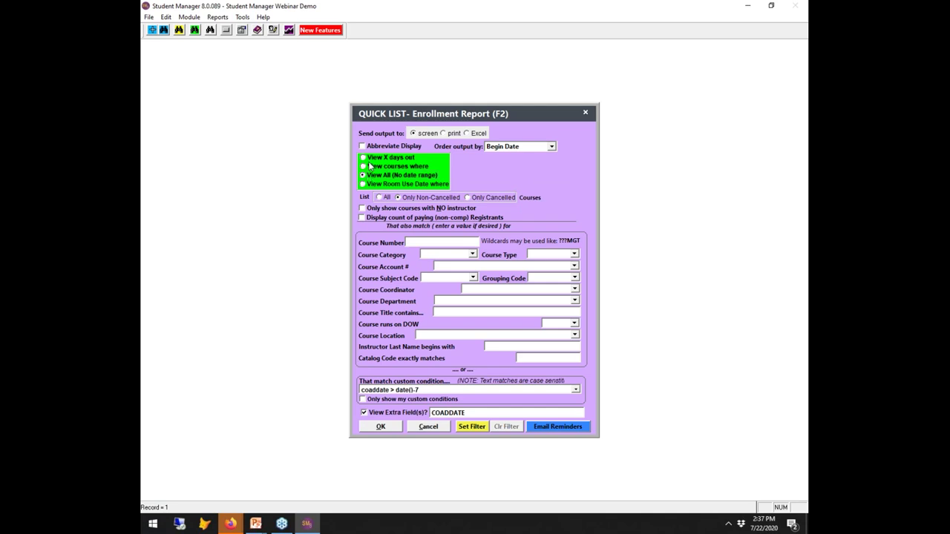
pyautogui.click(368, 160)
pyautogui.moveTo(458, 159)
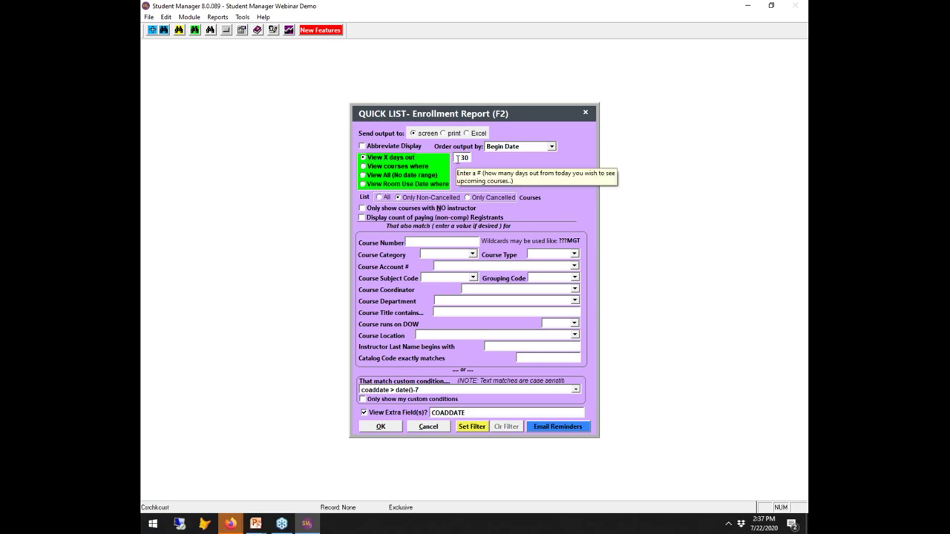
pyautogui.click(387, 167)
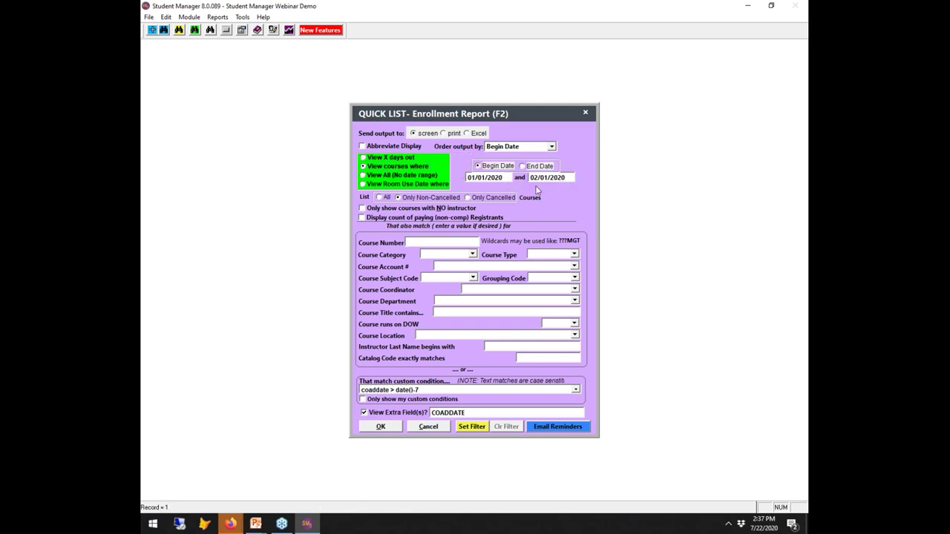
pyautogui.click(378, 176)
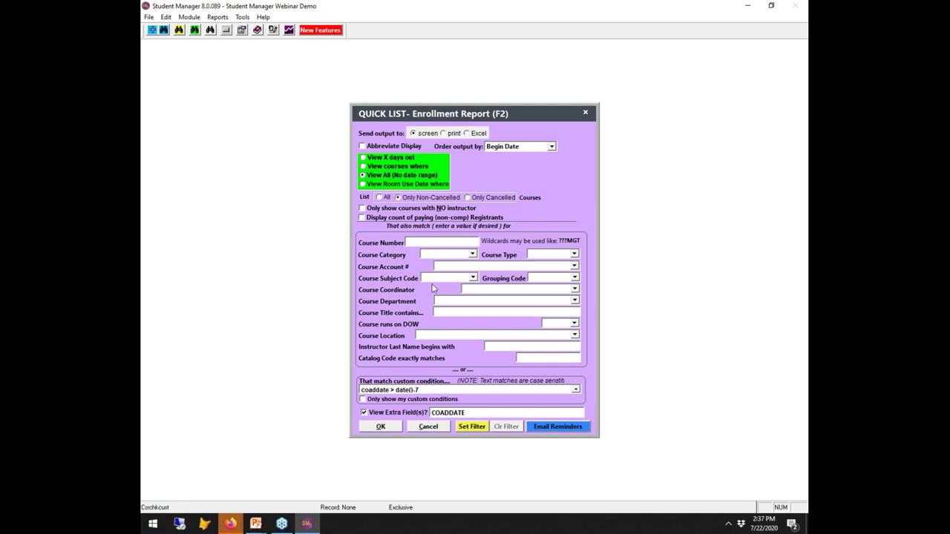
# Step: Run the enrollment report with the COADDATE column, and close the class list and the report form
pyautogui.click(389, 429)
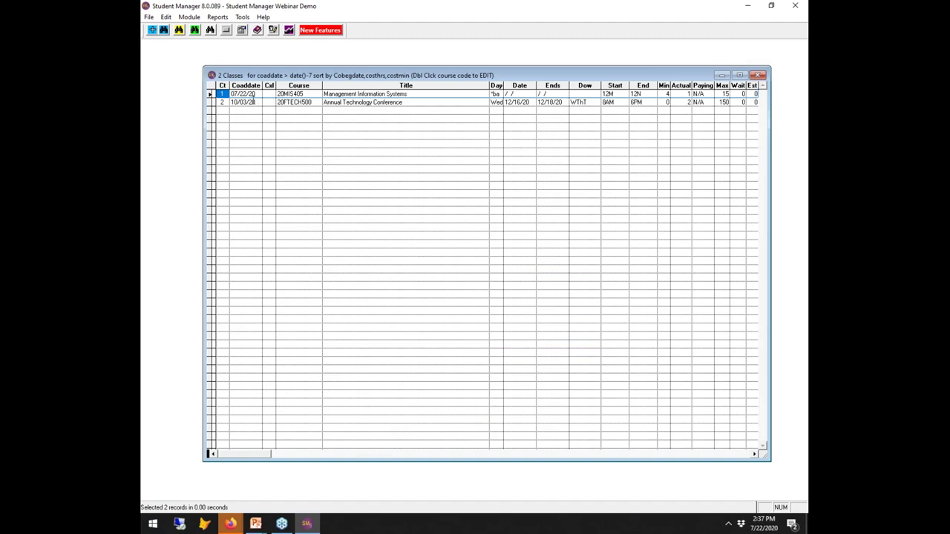
pyautogui.click(758, 75)
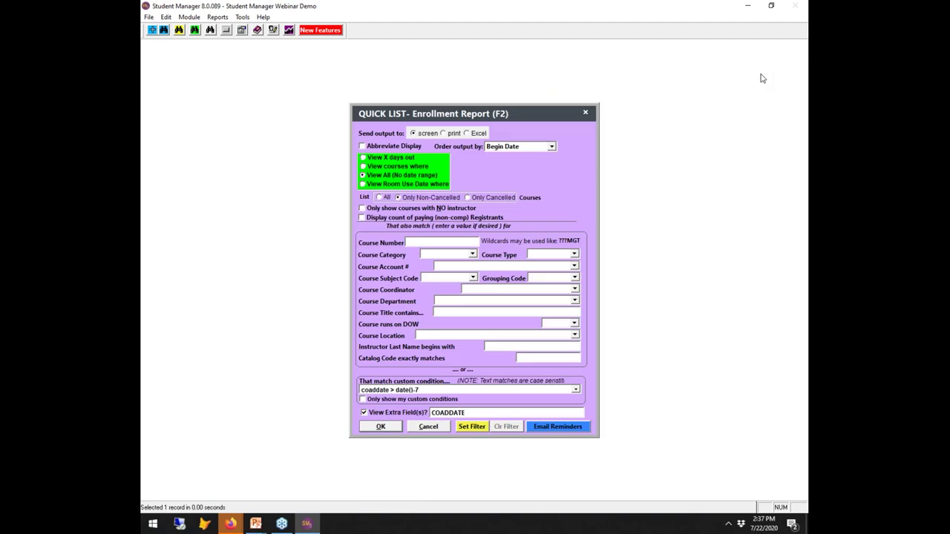
pyautogui.press('Escape')
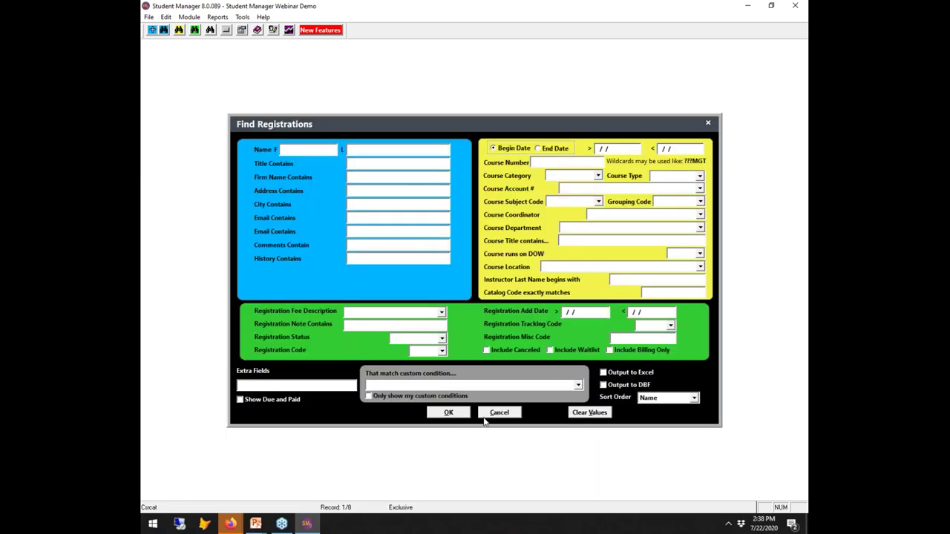
# Step: Review the registration find, enrollment report and person locator forms in turn, closing each without running it
pyautogui.click(508, 415)
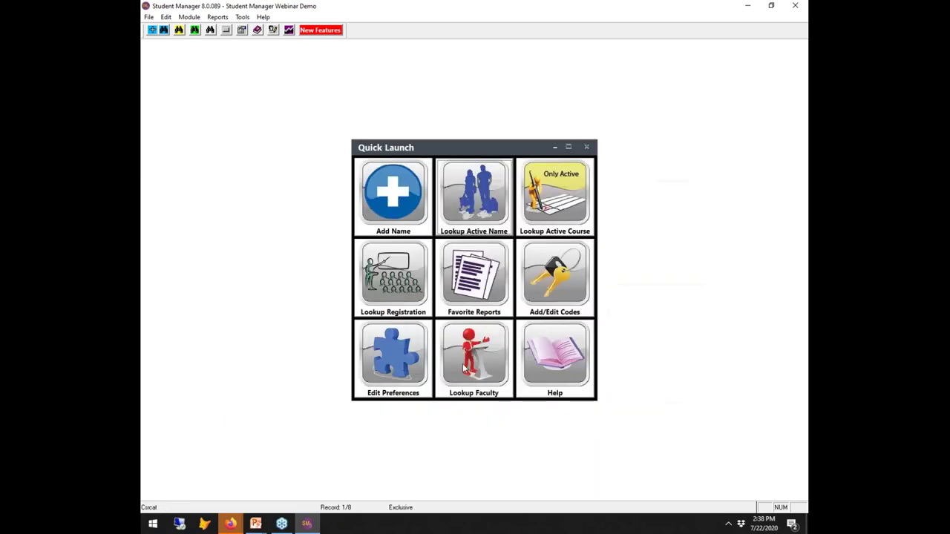
pyautogui.click(439, 214)
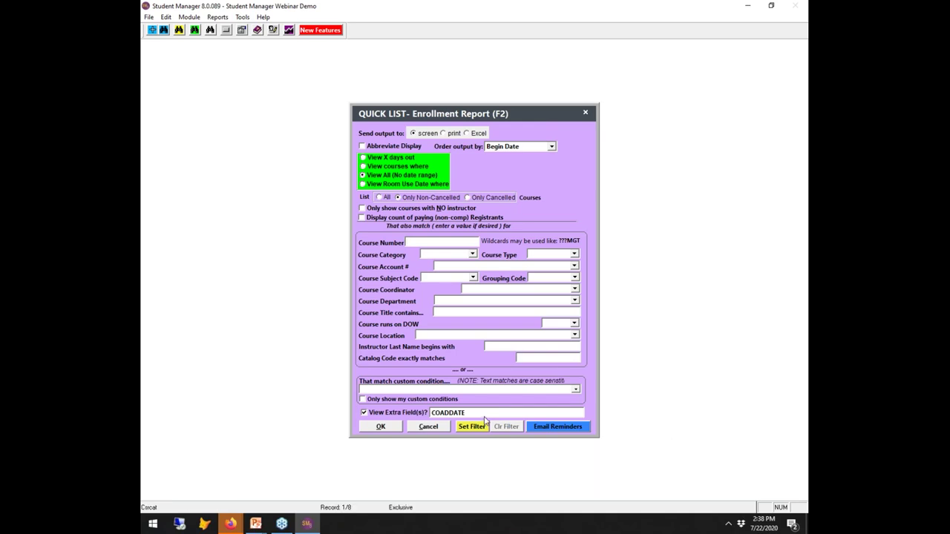
pyautogui.click(432, 426)
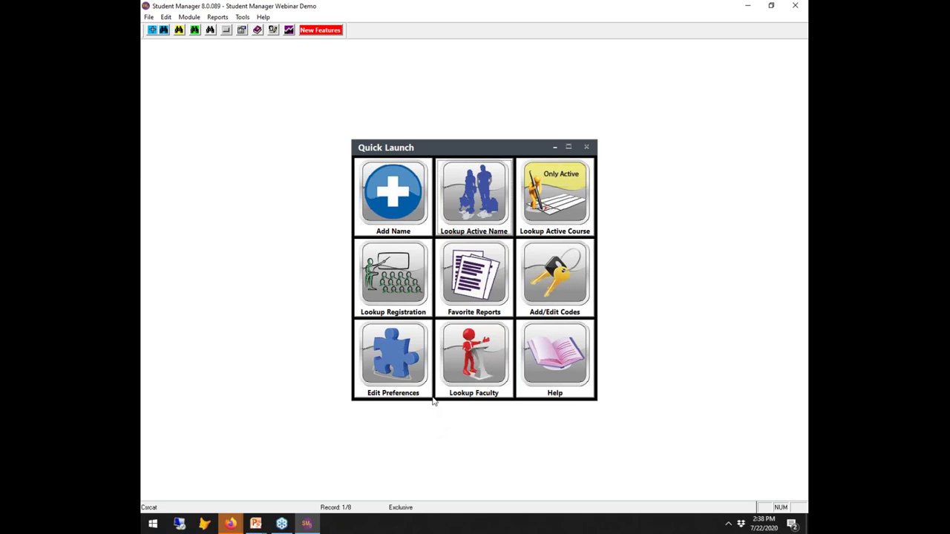
pyautogui.press('F5')
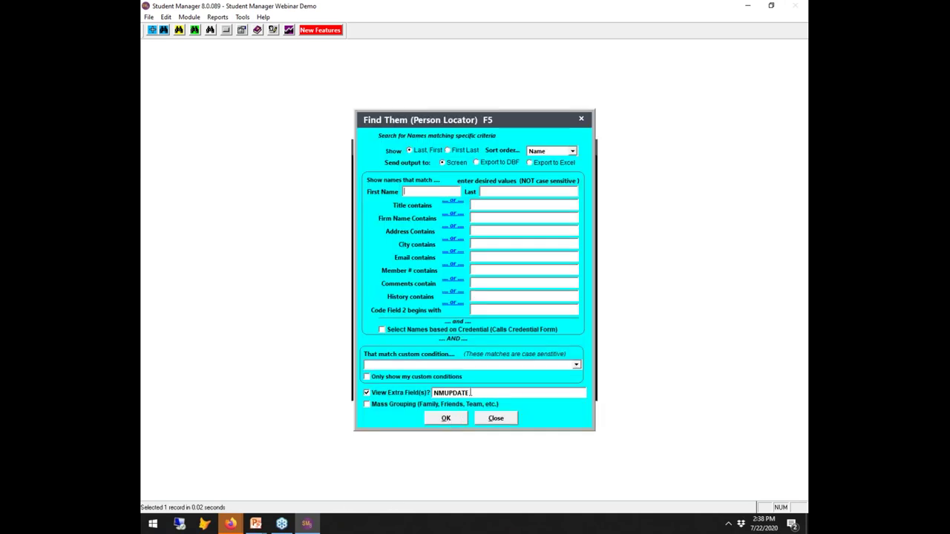
pyautogui.click(495, 419)
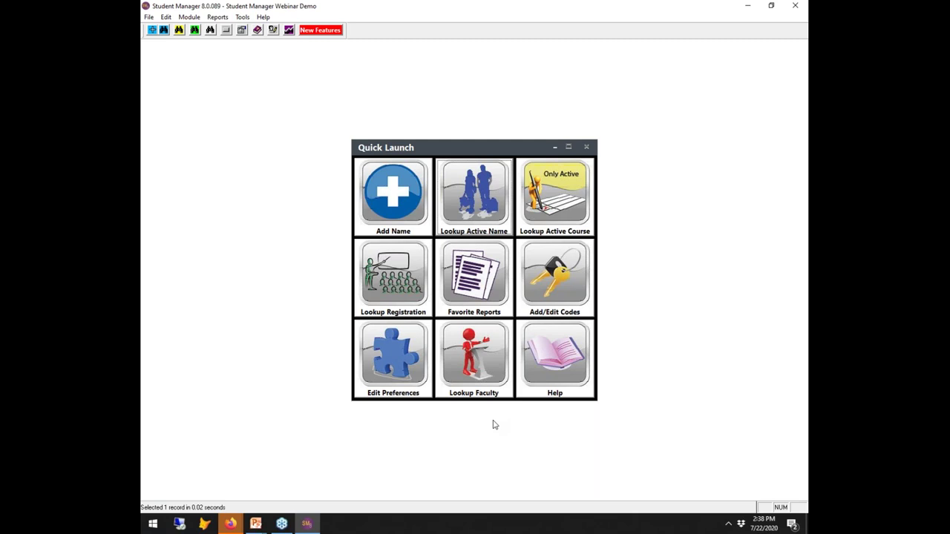
# Step: Try to find registrations for the aceware firm with nudfc1 as an extra field, and reset the files
pyautogui.press('F7')
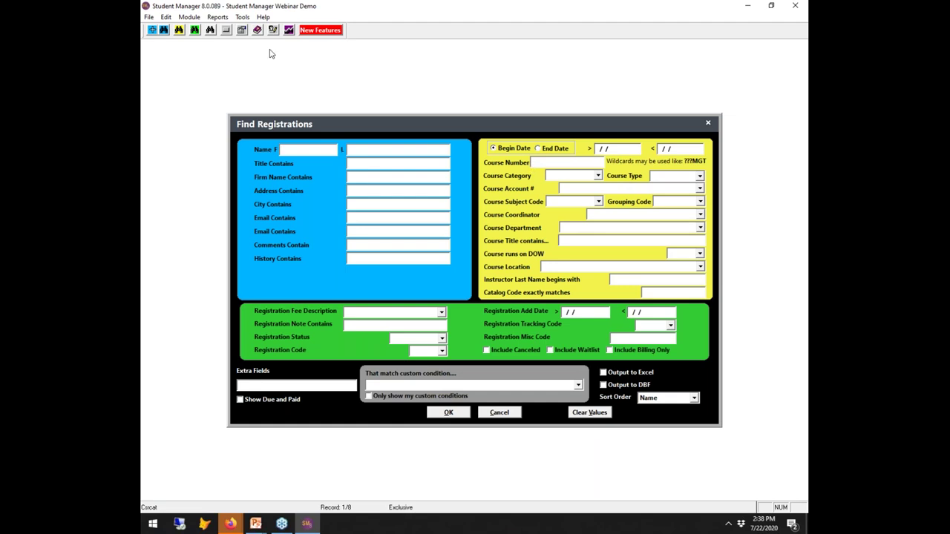
pyautogui.click(351, 177)
pyautogui.write('acewarew')
pyautogui.press('BackSpace')
pyautogui.click(337, 388)
pyautogui.write('nudfc1')
pyautogui.click(450, 413)
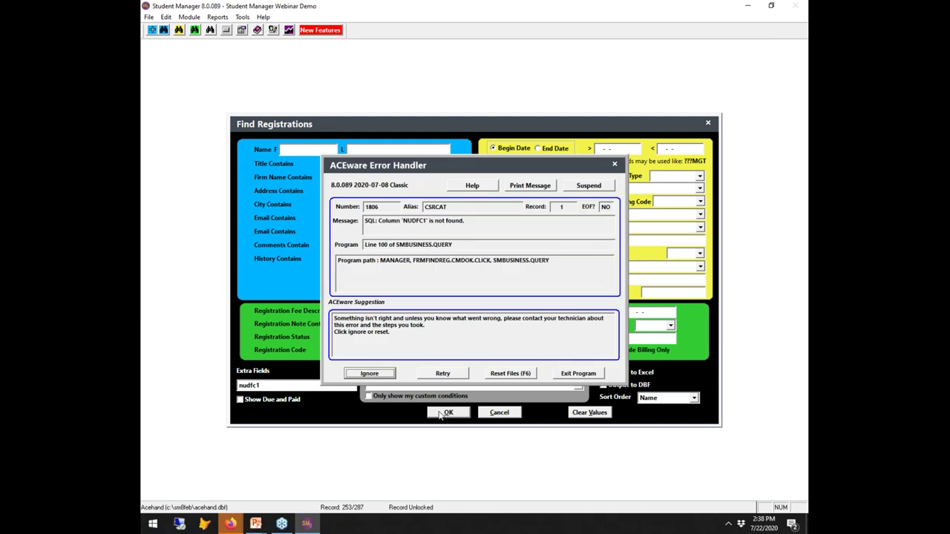
pyautogui.click(379, 374)
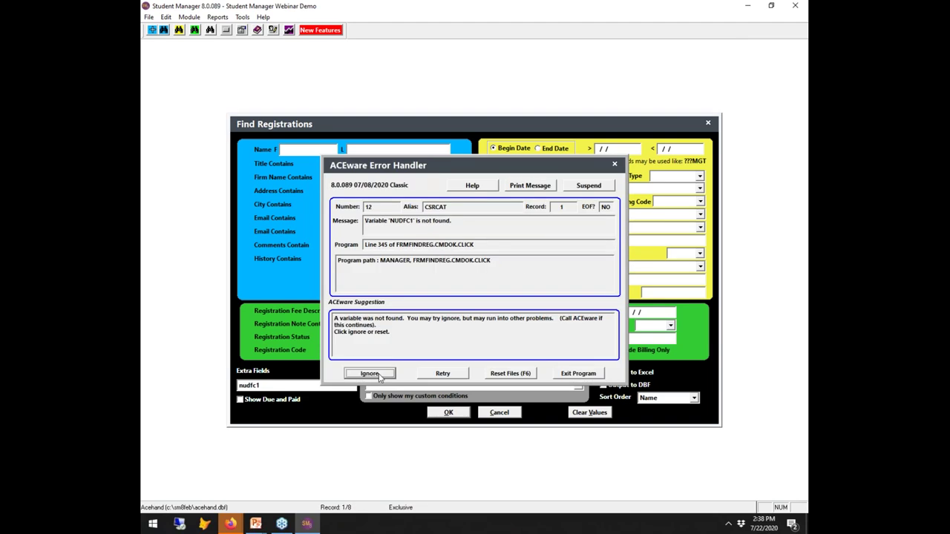
pyautogui.click(522, 375)
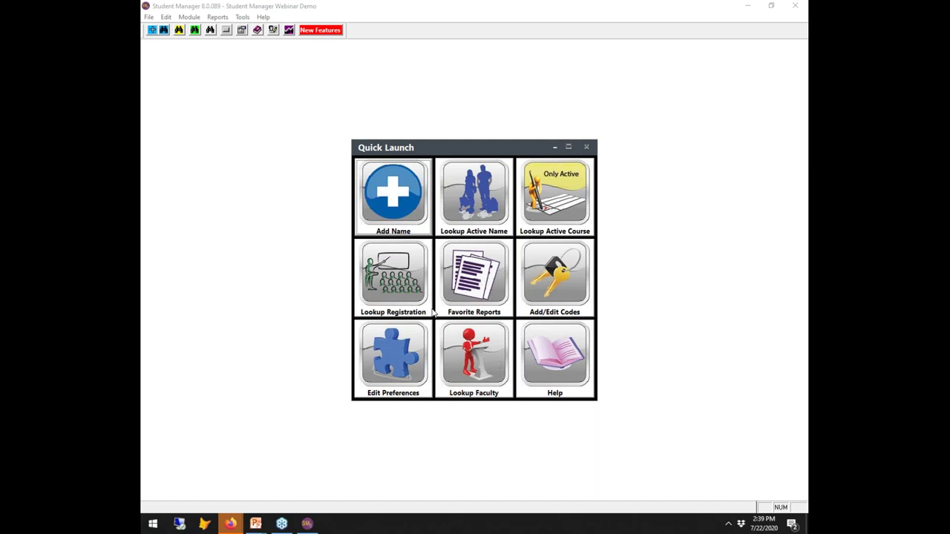
# Step: Close the active name lookup and set the person locator to match firm names containing ACEWARE
pyautogui.click(488, 202)
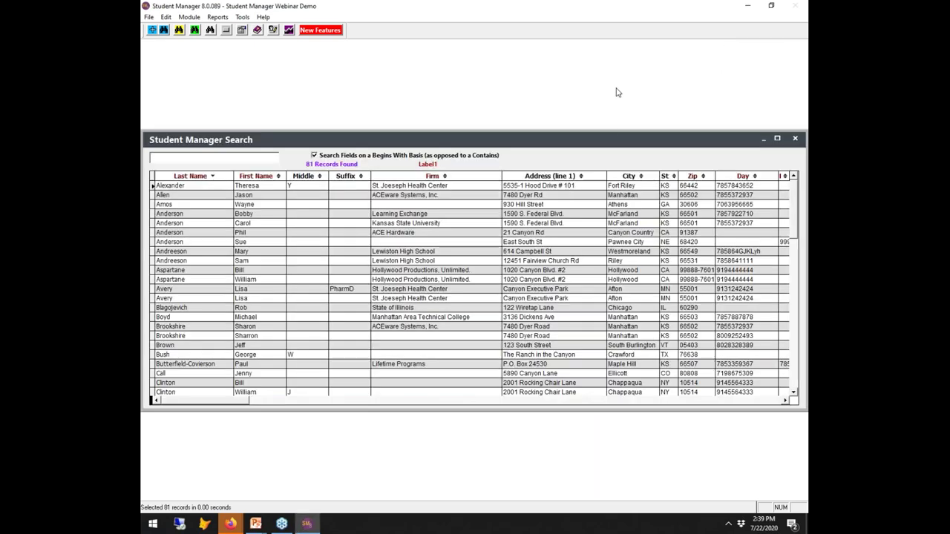
pyautogui.press('Escape')
pyautogui.press('F5')
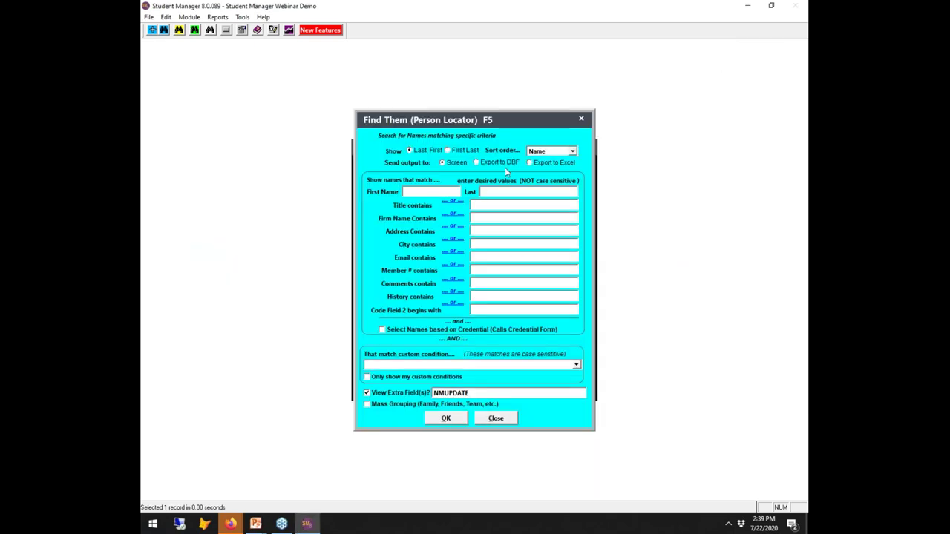
pyautogui.click(475, 216)
pyautogui.write('ACEWARE')
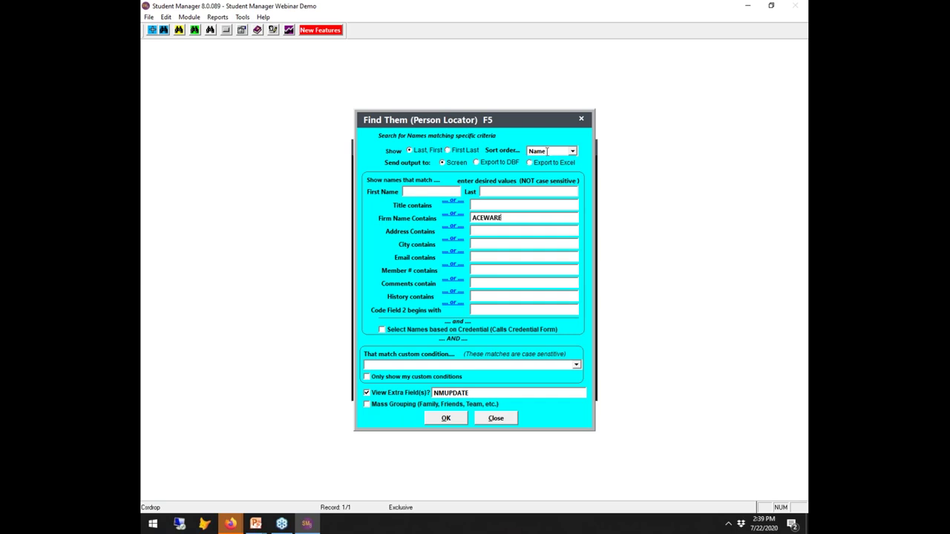
# Step: Run the person locator with Excel output, close the list of matching names, and decline the Excel export
pyautogui.click(530, 162)
pyautogui.click(446, 418)
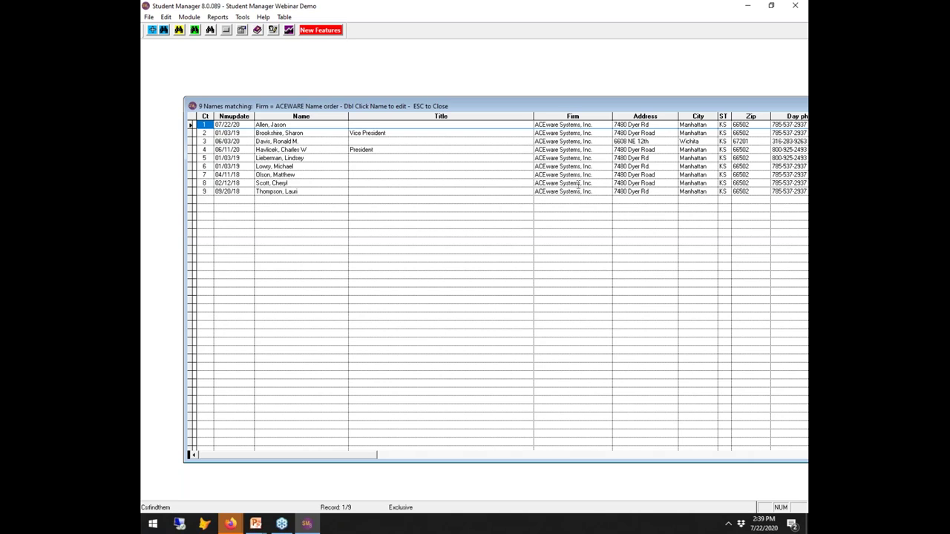
pyautogui.press('Escape')
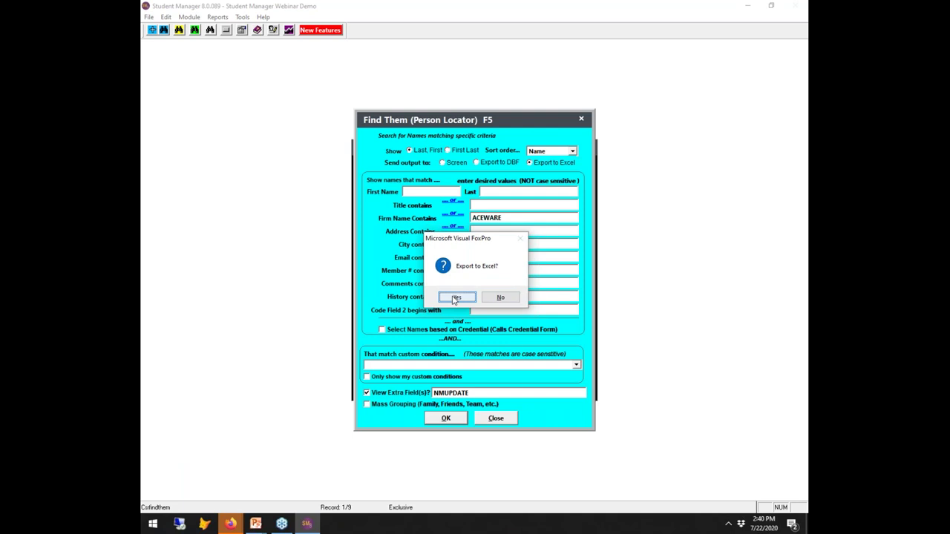
pyautogui.click(495, 297)
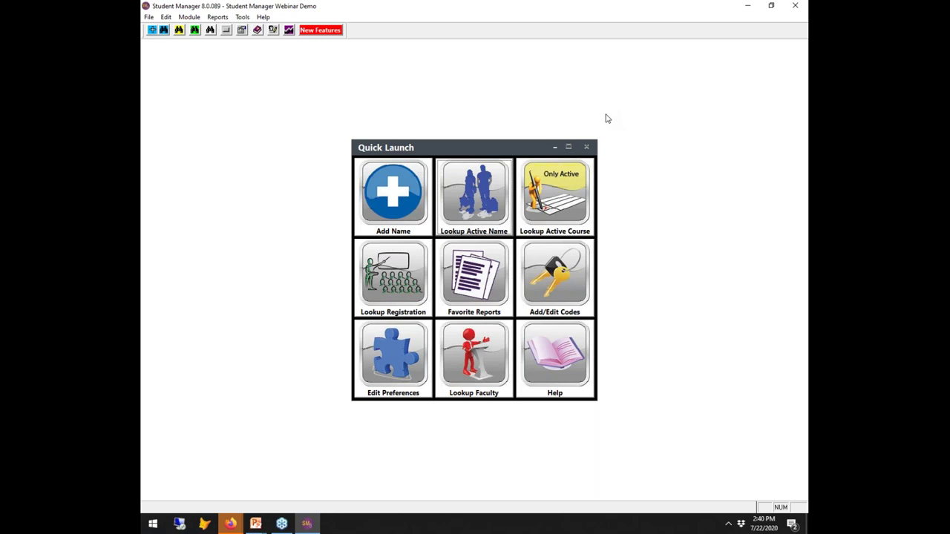
# Step: Try the option for payments flagged as AW-PENDING in the Pay Grabber payment lookup, and cancel the form
pyautogui.press('F7')
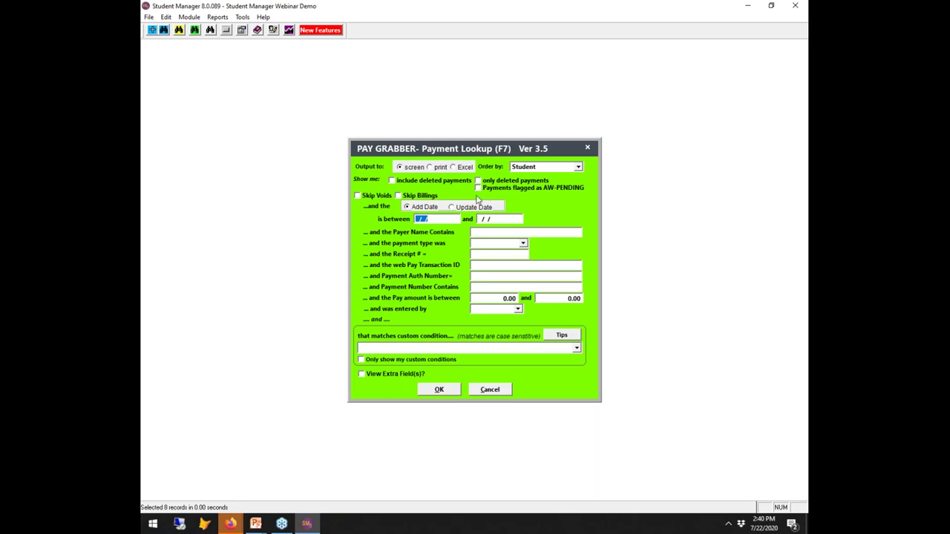
pyautogui.moveTo(480, 192)
pyautogui.click(479, 190)
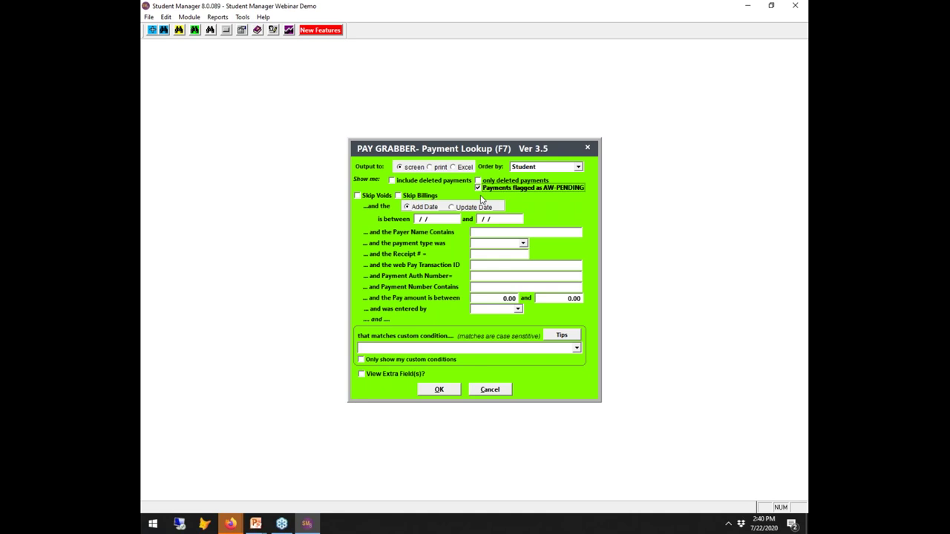
pyautogui.click(490, 391)
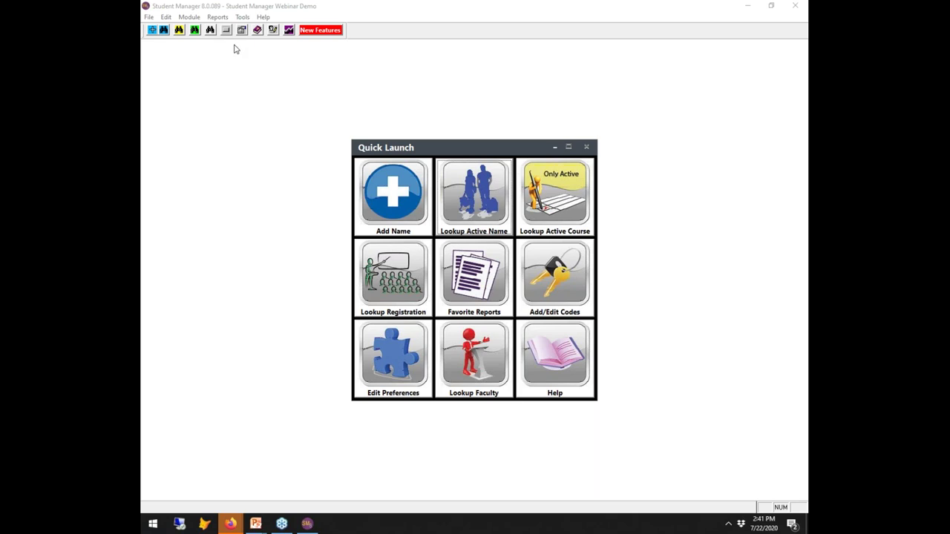
# Step: Find the ACEware Systems, Inc. firm record, view its purchase ledger records, and close the ledger list
pyautogui.click(189, 16)
pyautogui.moveTo(199, 40)
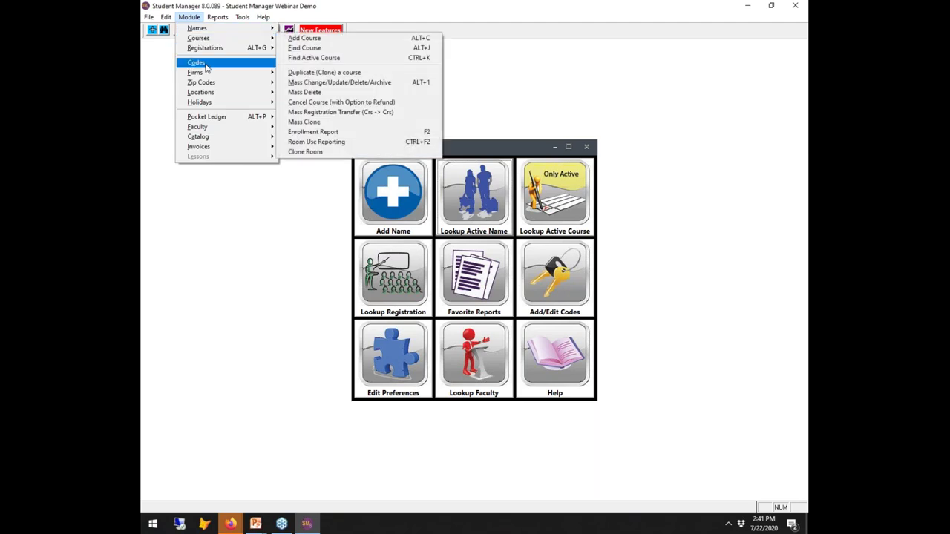
pyautogui.moveTo(208, 74)
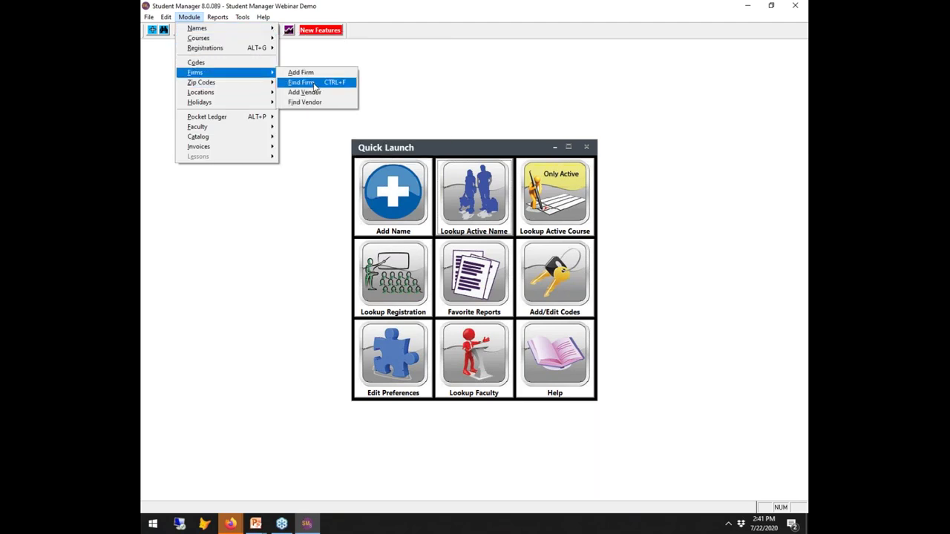
pyautogui.click(314, 83)
pyautogui.doubleClick(245, 195)
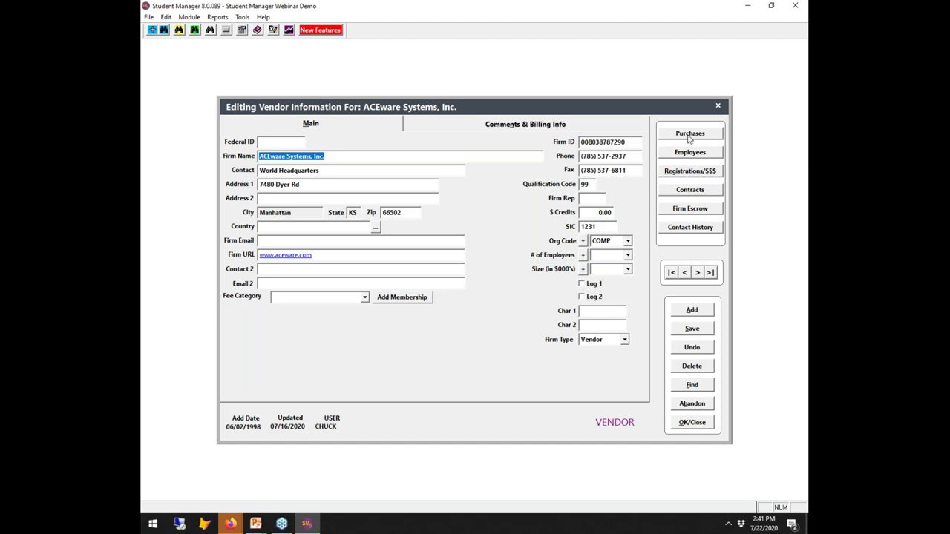
pyautogui.click(690, 135)
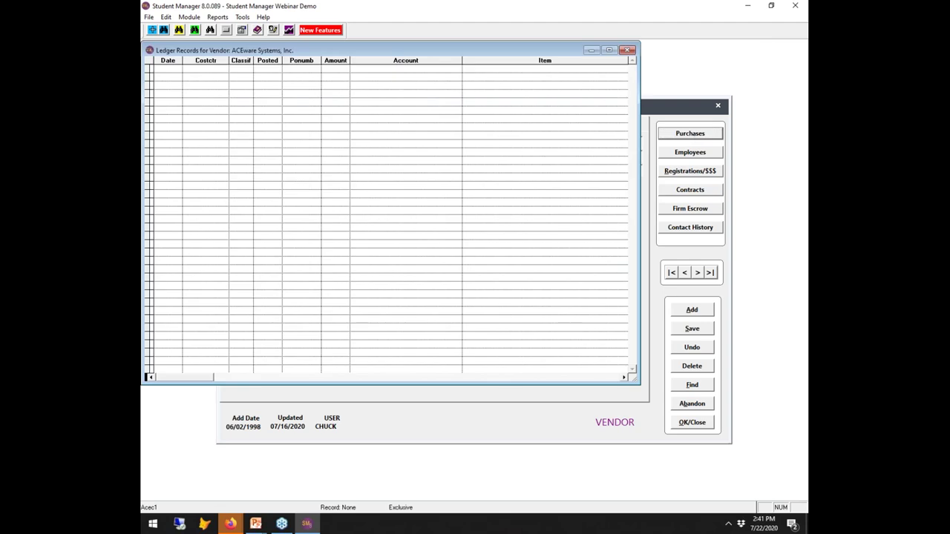
pyautogui.click(628, 50)
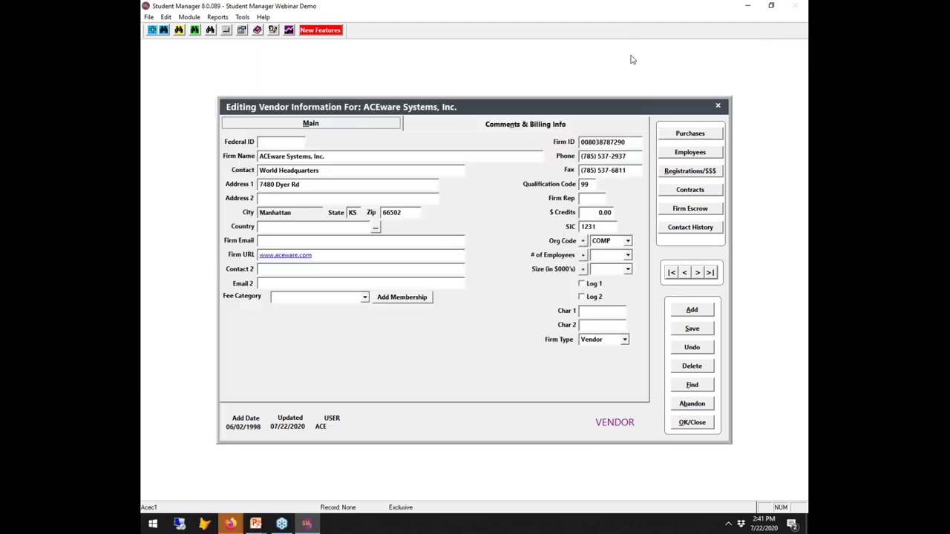
# Step: View all registrations for the ACEware Systems firm, and close the list and the firm record
pyautogui.click(711, 176)
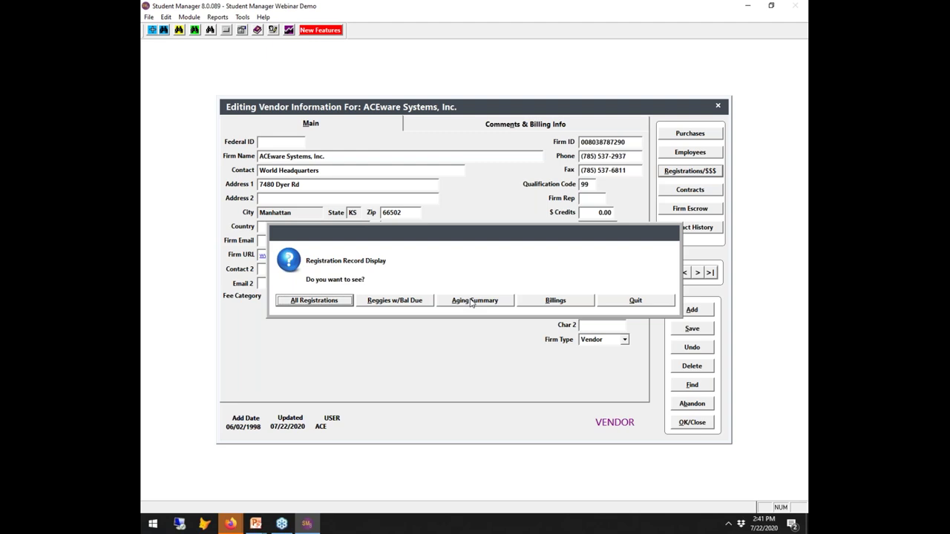
pyautogui.click(348, 304)
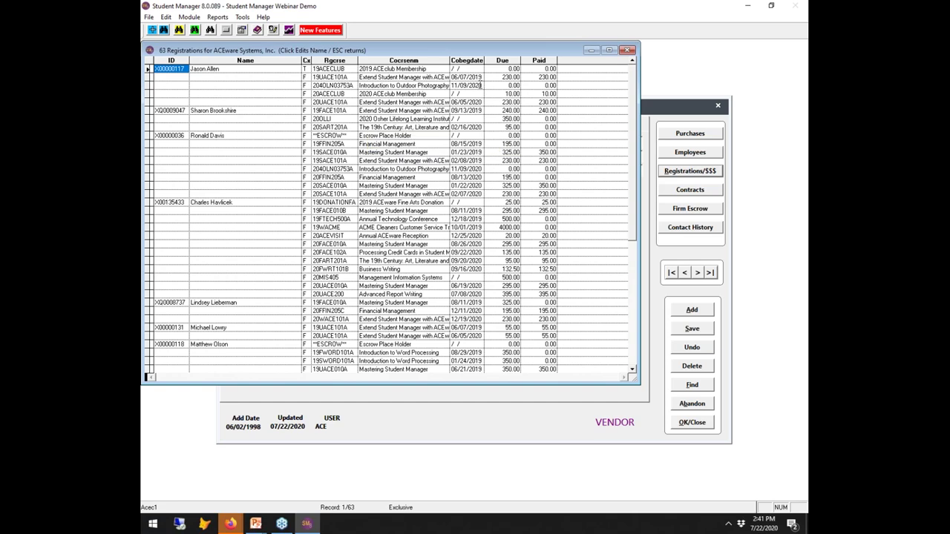
pyautogui.click(627, 50)
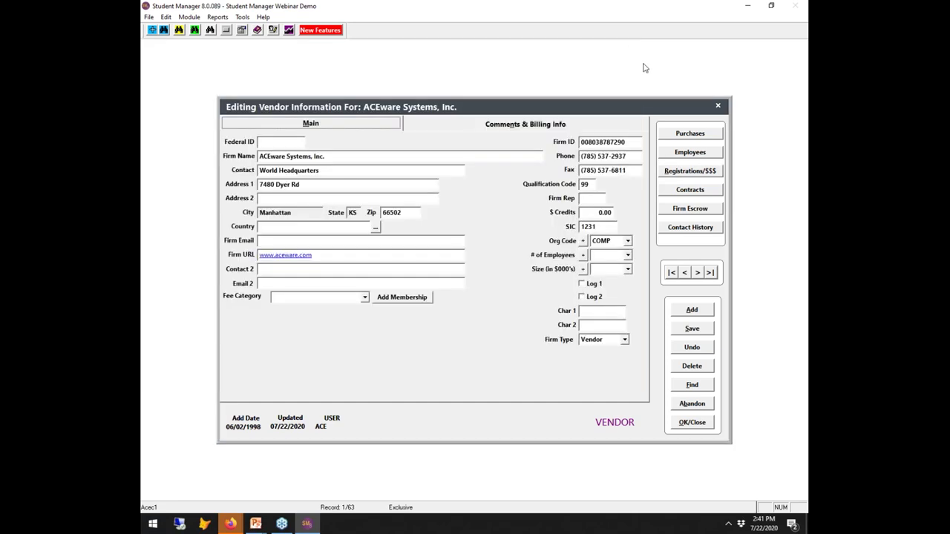
pyautogui.click(691, 422)
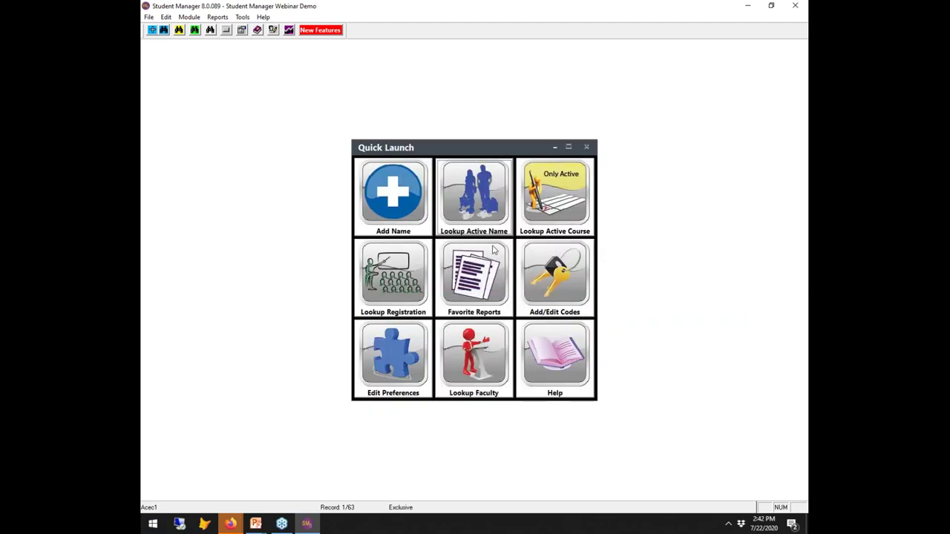
# Step: Set up a registration search sorted by Course Code for firm names containing ace
pyautogui.click(393, 275)
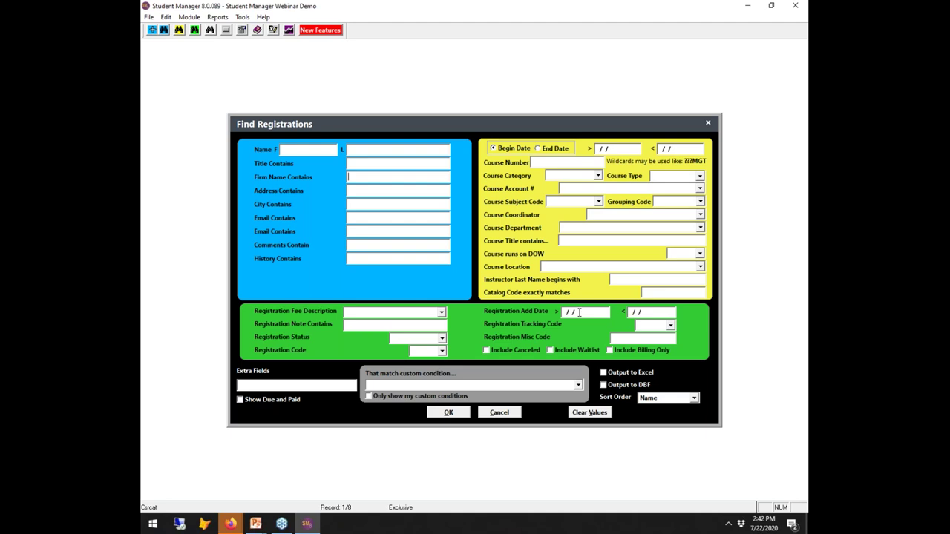
pyautogui.click(680, 398)
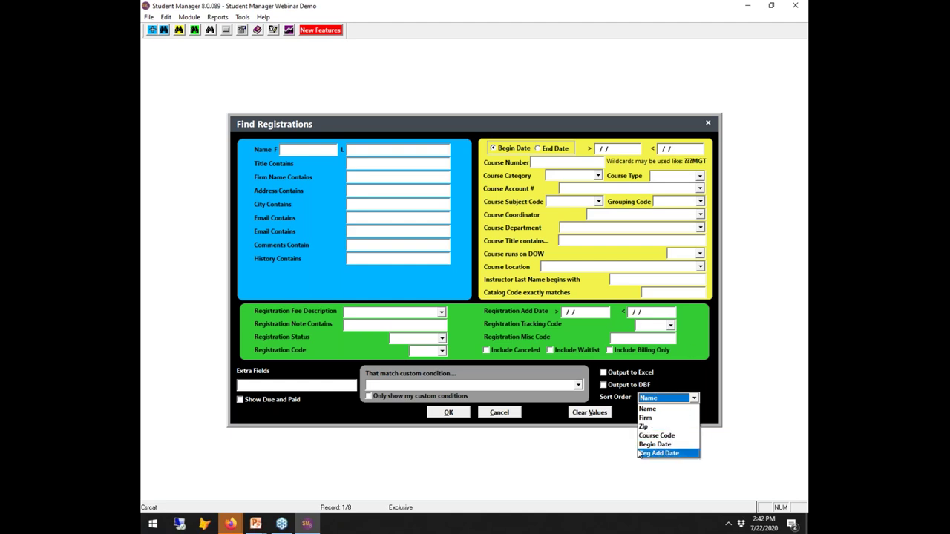
pyautogui.click(640, 437)
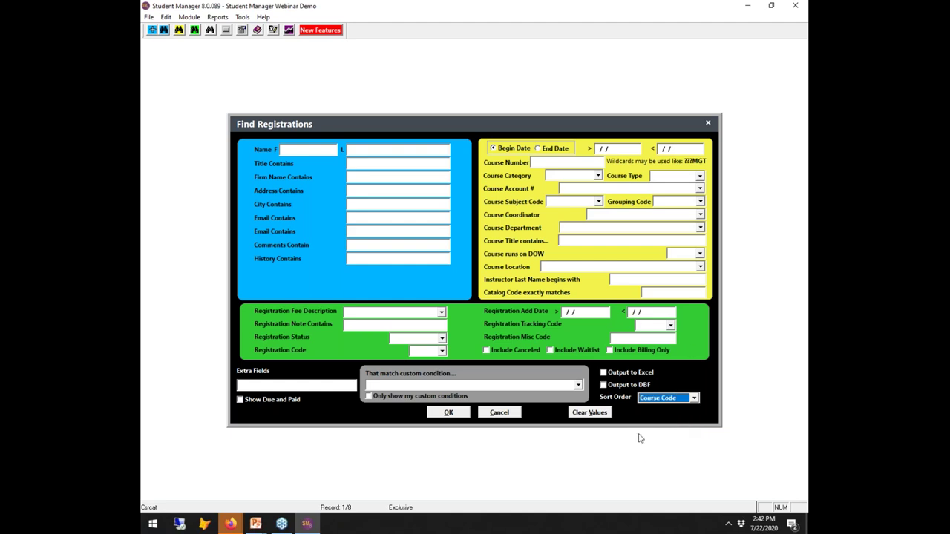
pyautogui.click(366, 175)
pyautogui.write('ace')
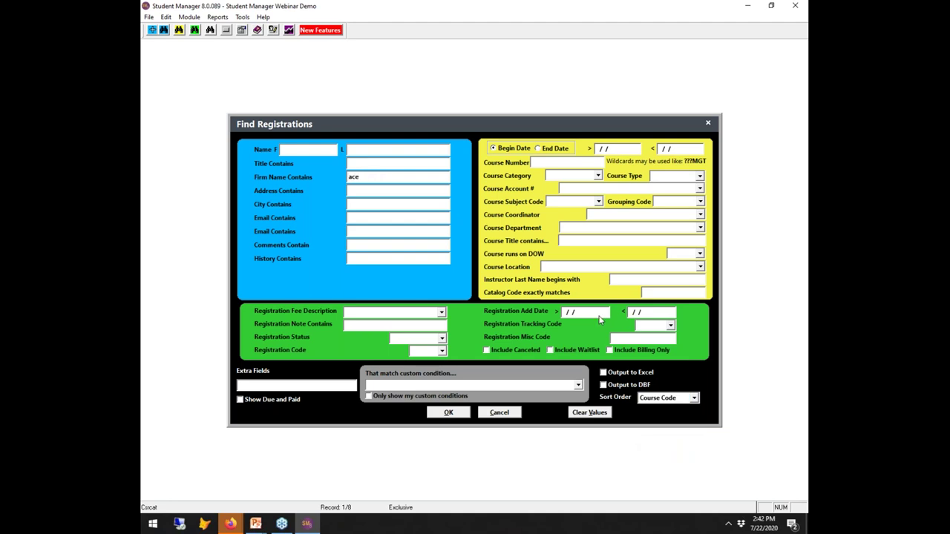
# Step: Limit the registration add date to 01/01/2020 through 07/22/2020, run the search, and close the results list
pyautogui.click(596, 313)
pyautogui.write('0101')
pyautogui.press('capslock')
pyautogui.write('2020')
pyautogui.press('Tab')
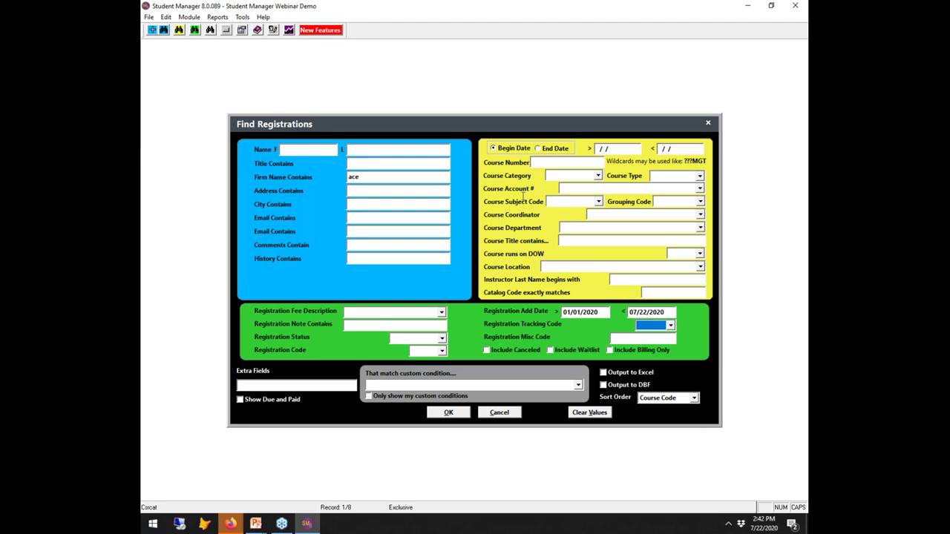
pyautogui.click(465, 411)
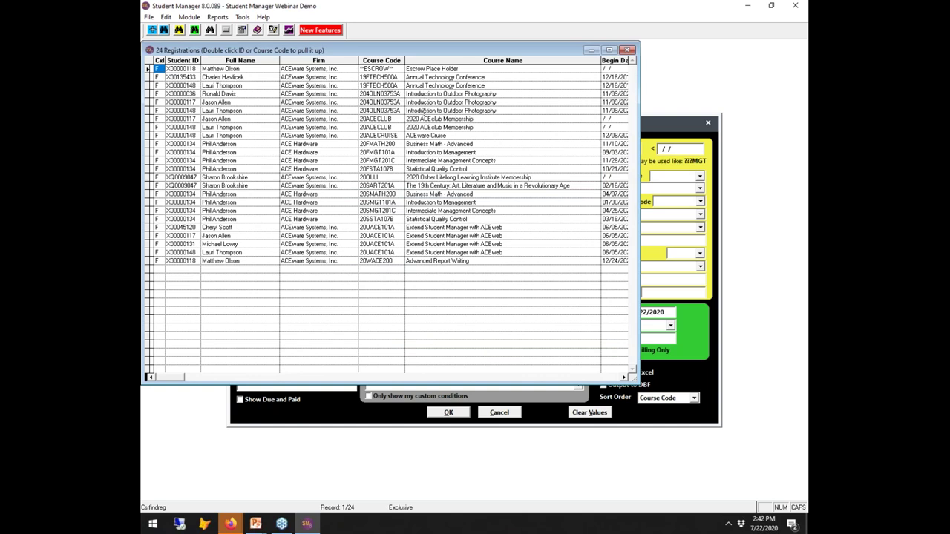
pyautogui.click(628, 50)
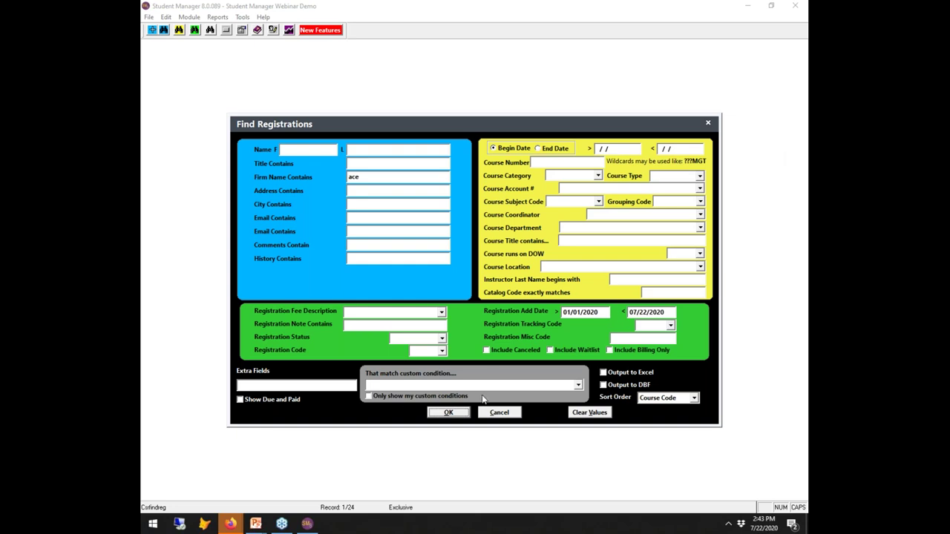
pyautogui.click(219, 95)
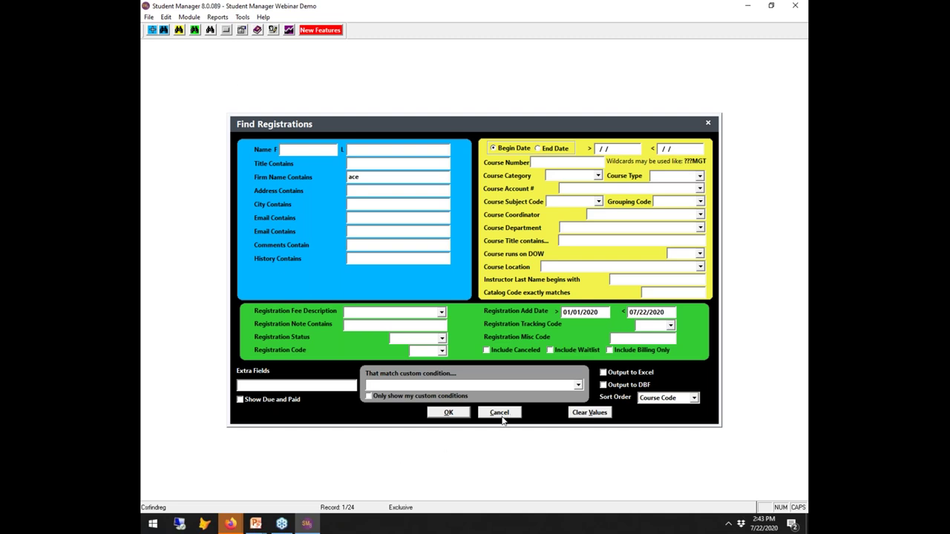
# Step: Switch to the PowerPoint slide show and display the Resources slide
pyautogui.click(255, 525)
pyautogui.click(293, 483)
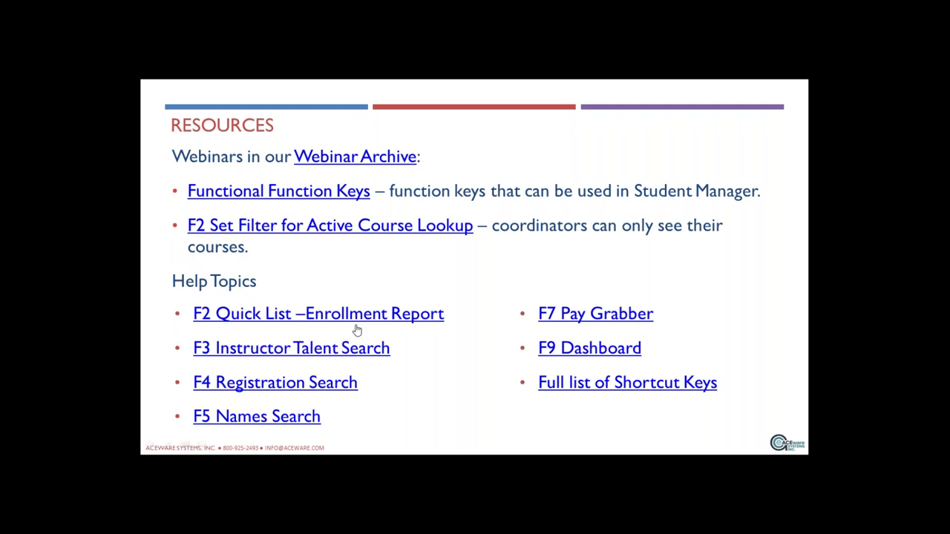
# Step: Switch to the ACEware website in Firefox and open the Webinar Archive page to view the recent webinars
pyautogui.hotkey('alt', 'Tab')
pyautogui.hotkey('alt', 'Tab')
pyautogui.hotkey('alt', 'Tab')
pyautogui.hotkey('alt', 'Tab')
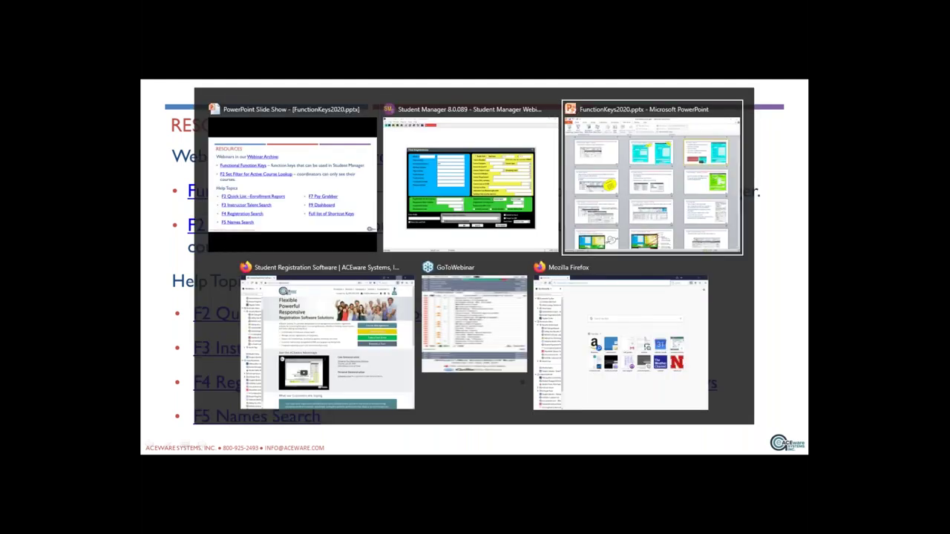
pyautogui.hotkey('alt', 'Tab')
pyautogui.hotkey('alt', 'Tab')
pyautogui.hotkey('alt', 'Tab')
pyautogui.hotkey('alt', 'Tab')
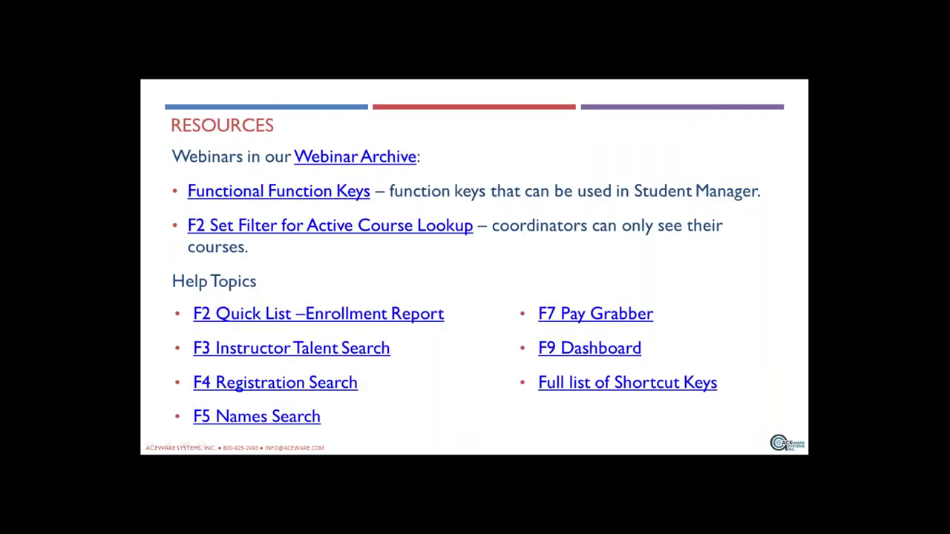
pyautogui.moveTo(688, 58)
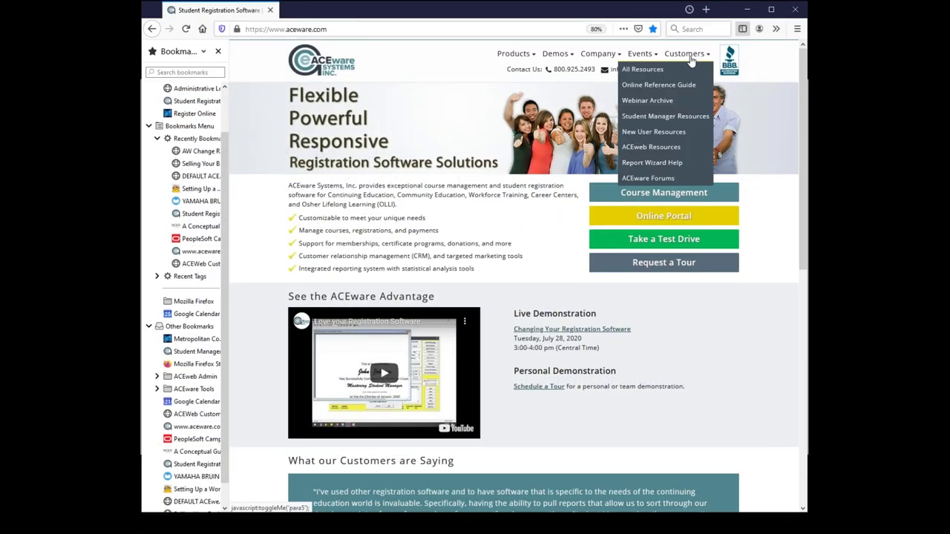
pyautogui.click(668, 107)
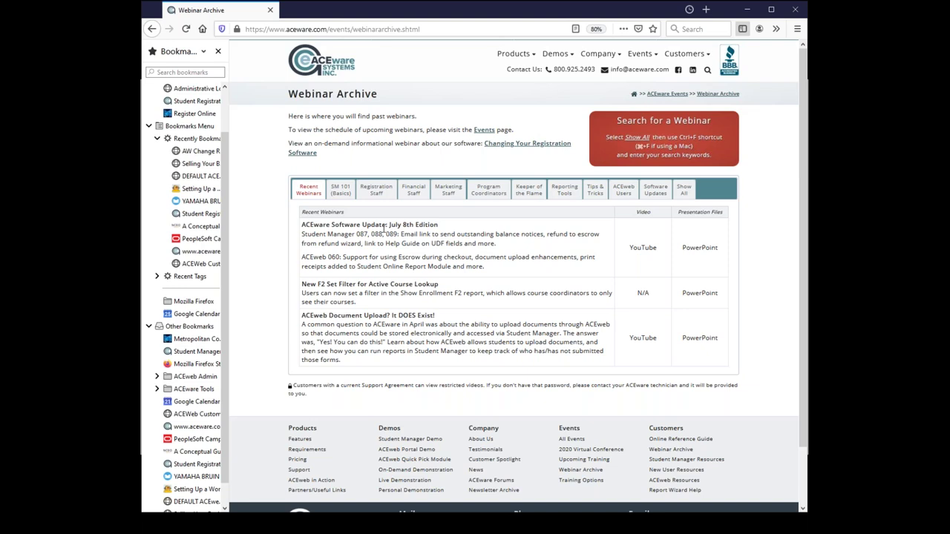
pyautogui.scroll(-1, 384, 229)
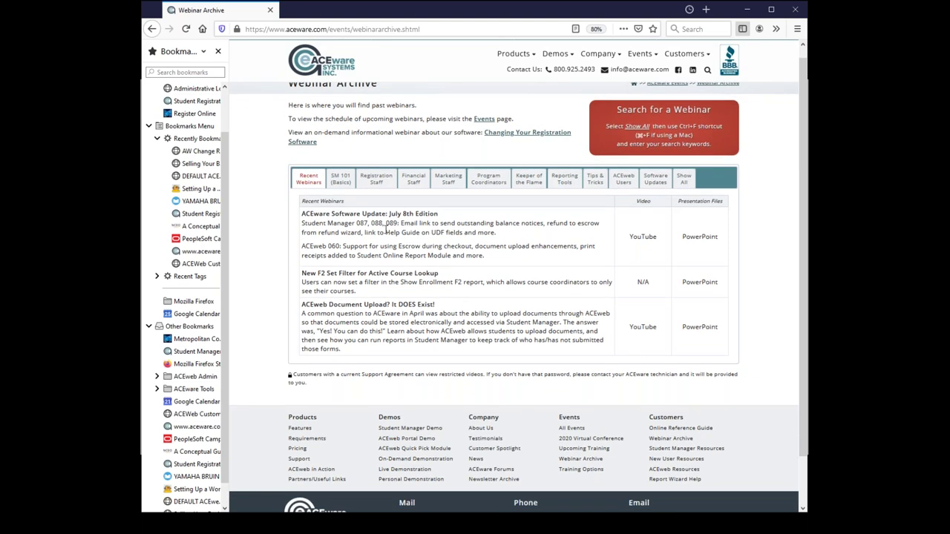